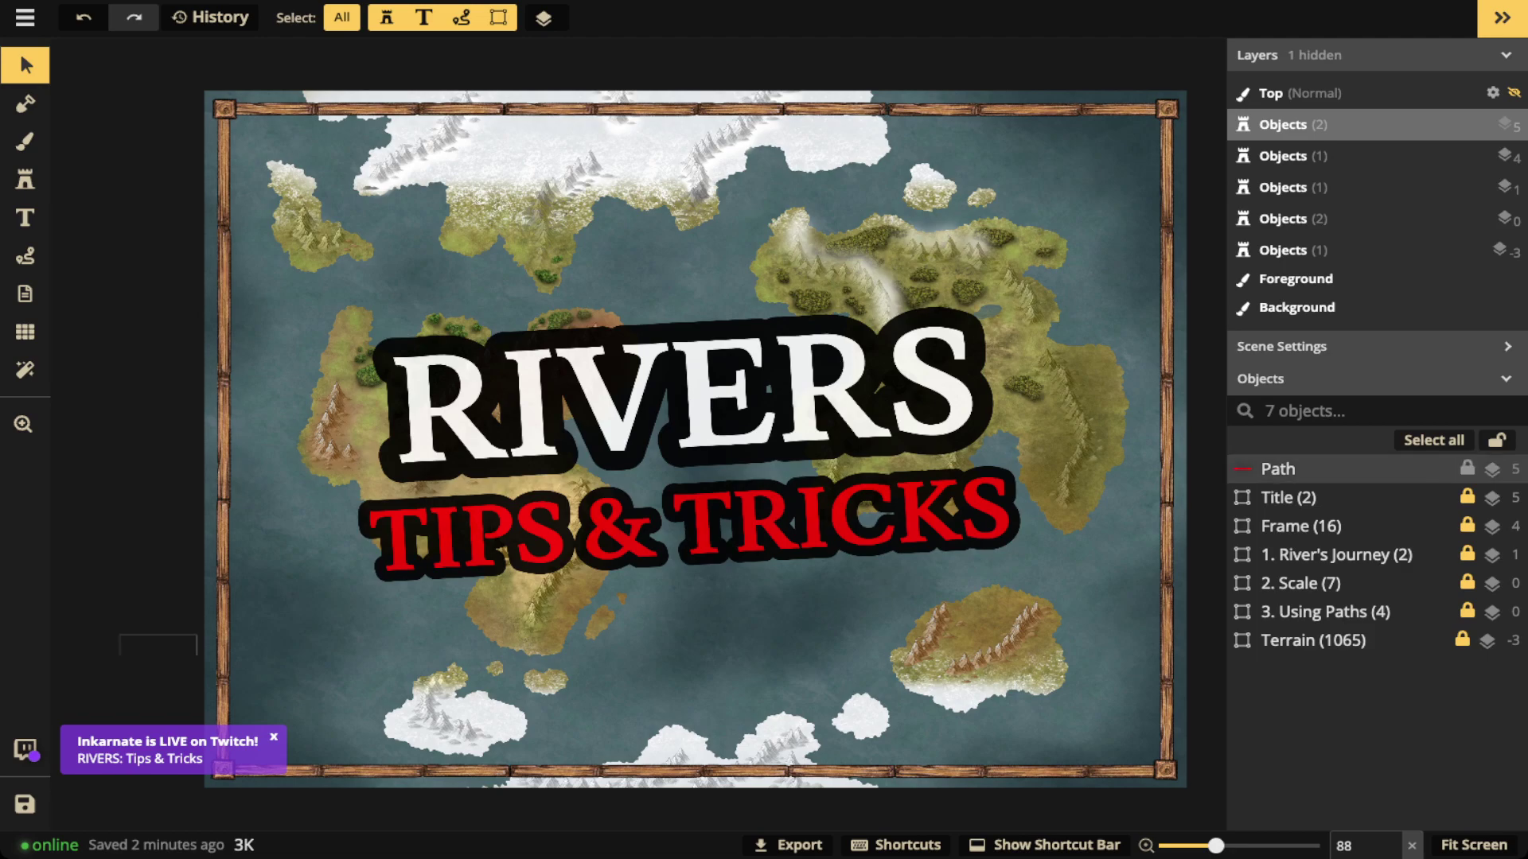
# Step: Delete the 'RIVERS Tips & Tricks' title group from the map
pyautogui.click(1305, 498)
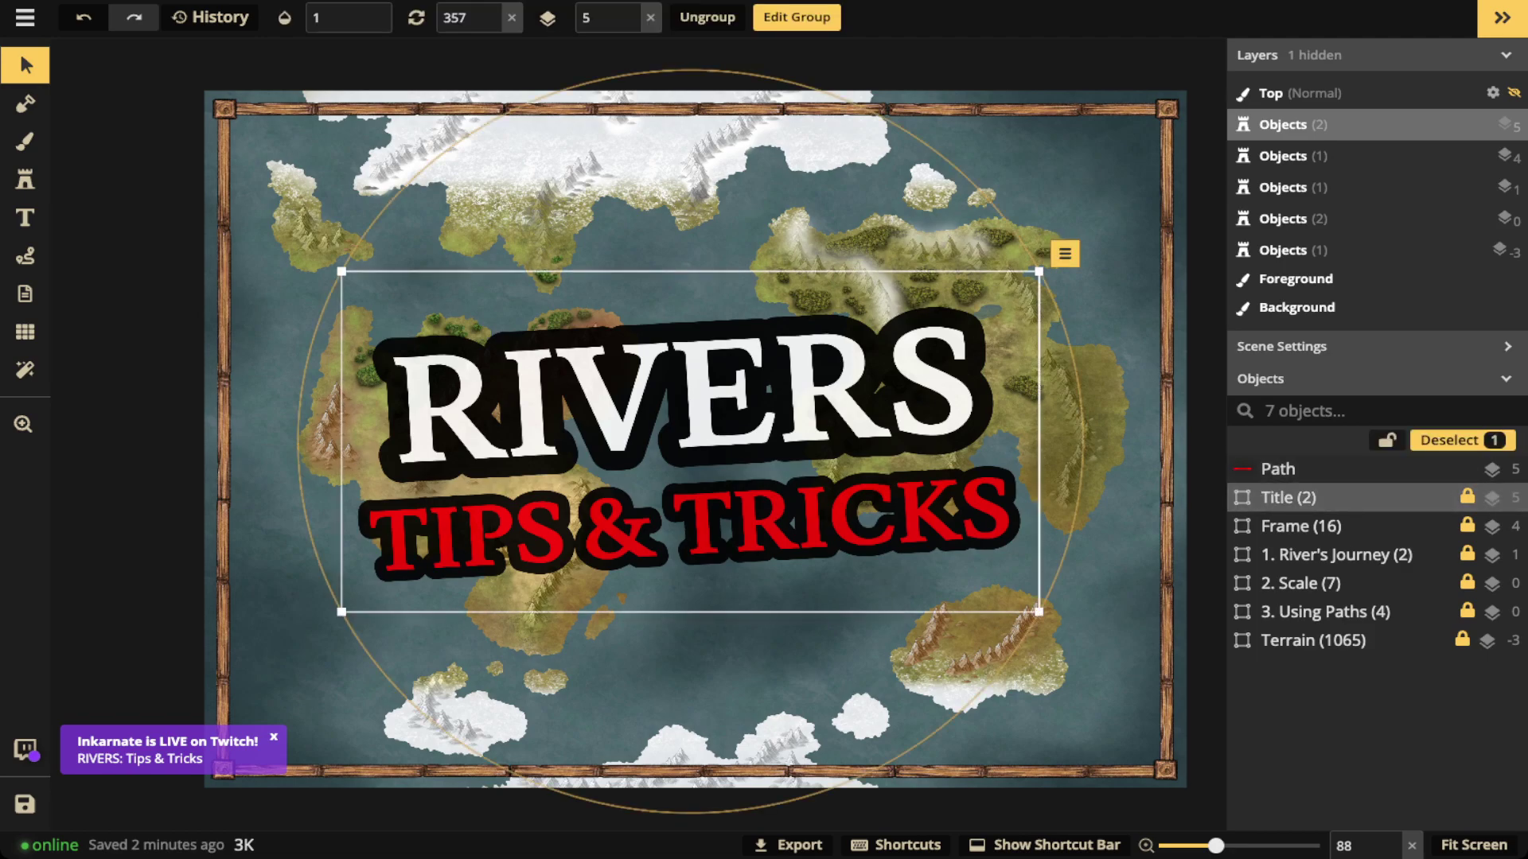
pyautogui.press('Delete')
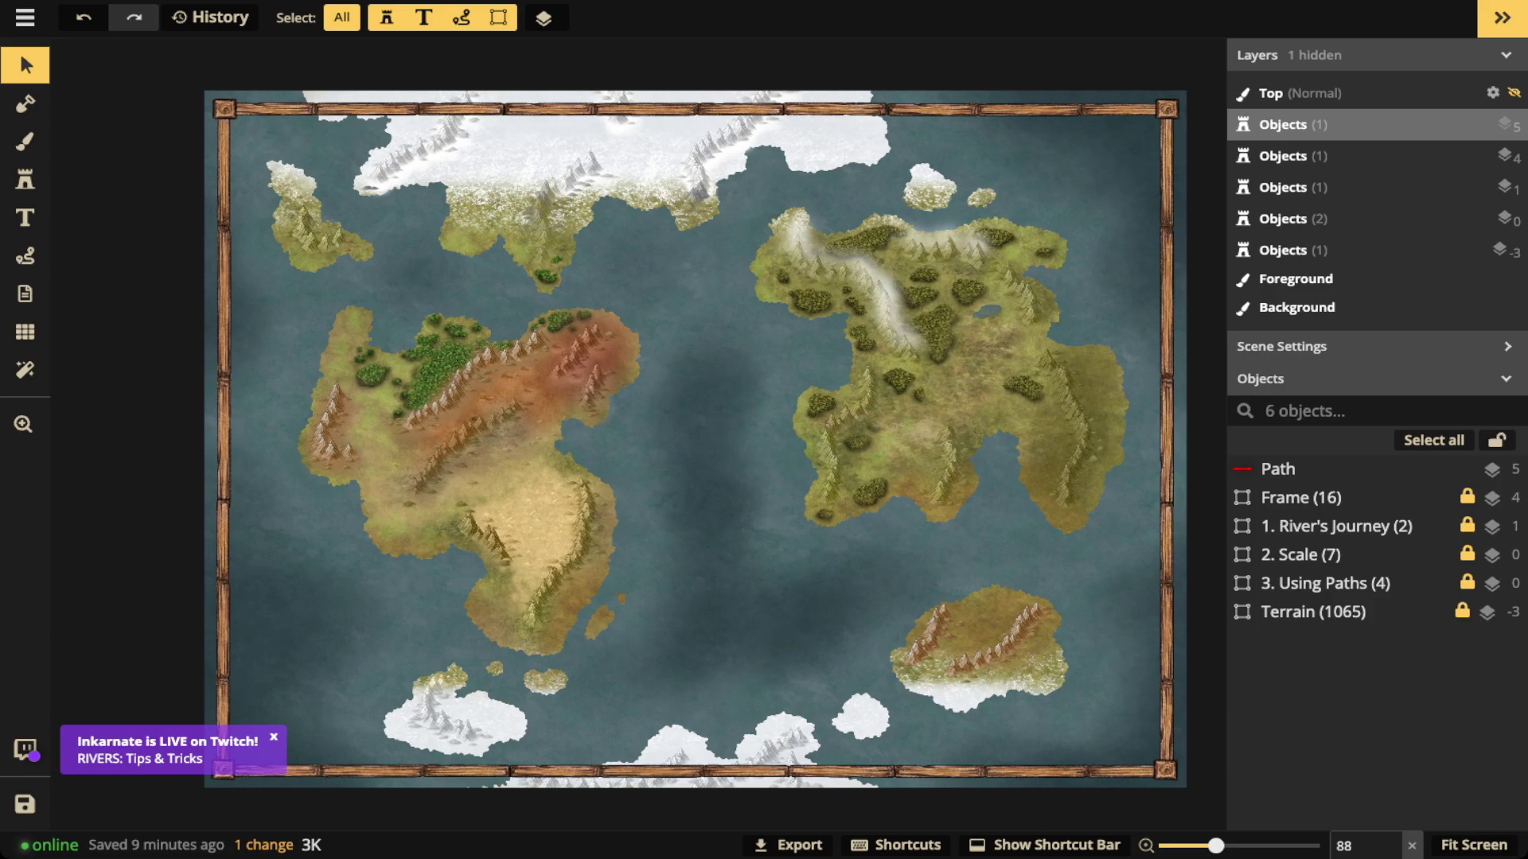
# Step: Zoom in to about 367 on the River's Journey group's START and END markers, then deselect it
pyautogui.click(1352, 526)
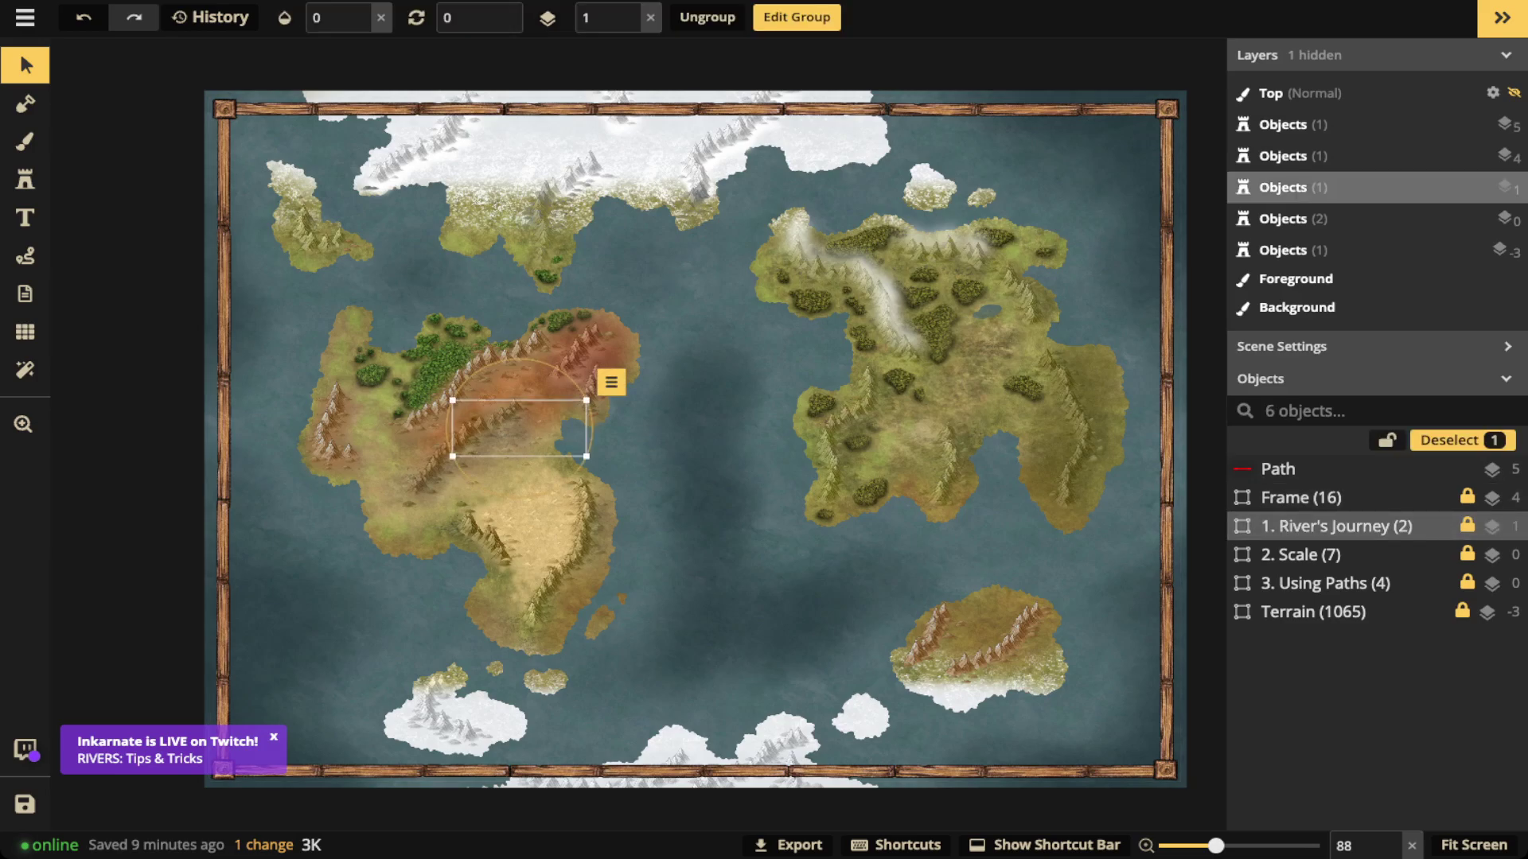
pyautogui.scroll(5, 516, 441)
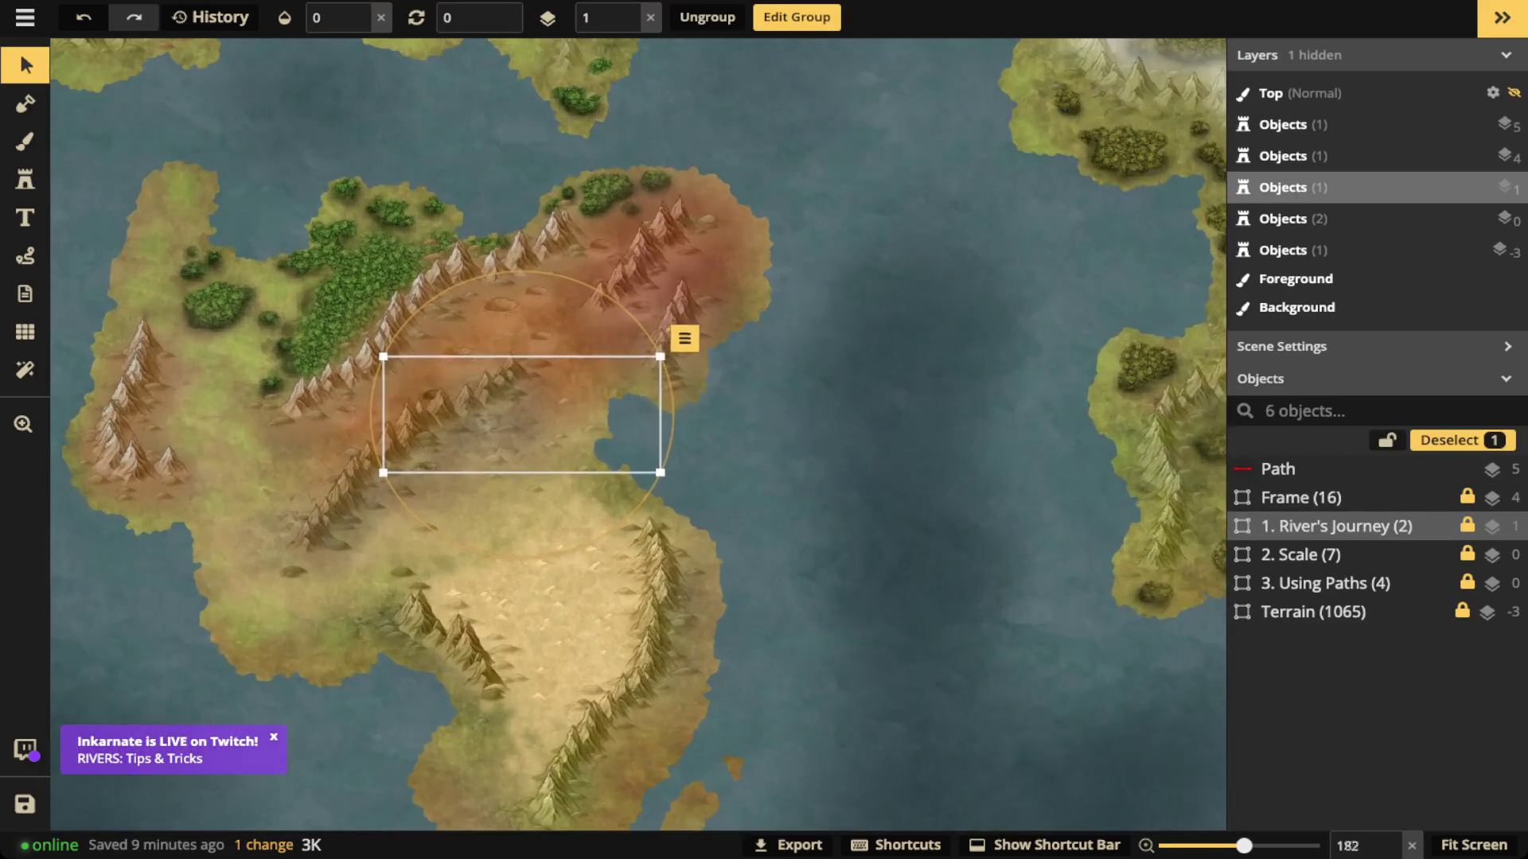
pyautogui.scroll(1, 524, 414)
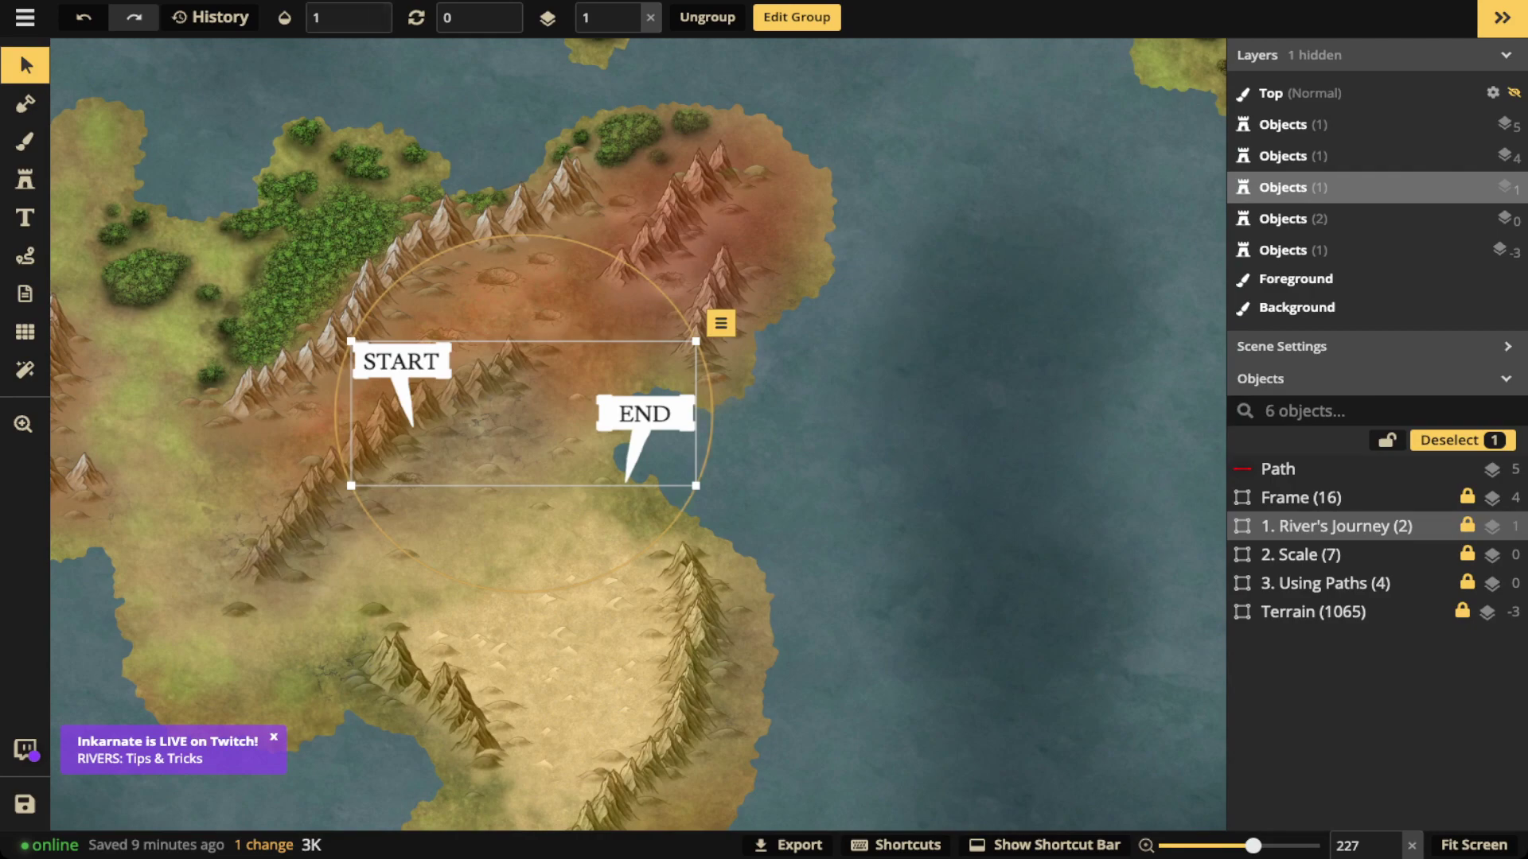
pyautogui.scroll(2, 508, 392)
pyautogui.scroll(1, 512, 377)
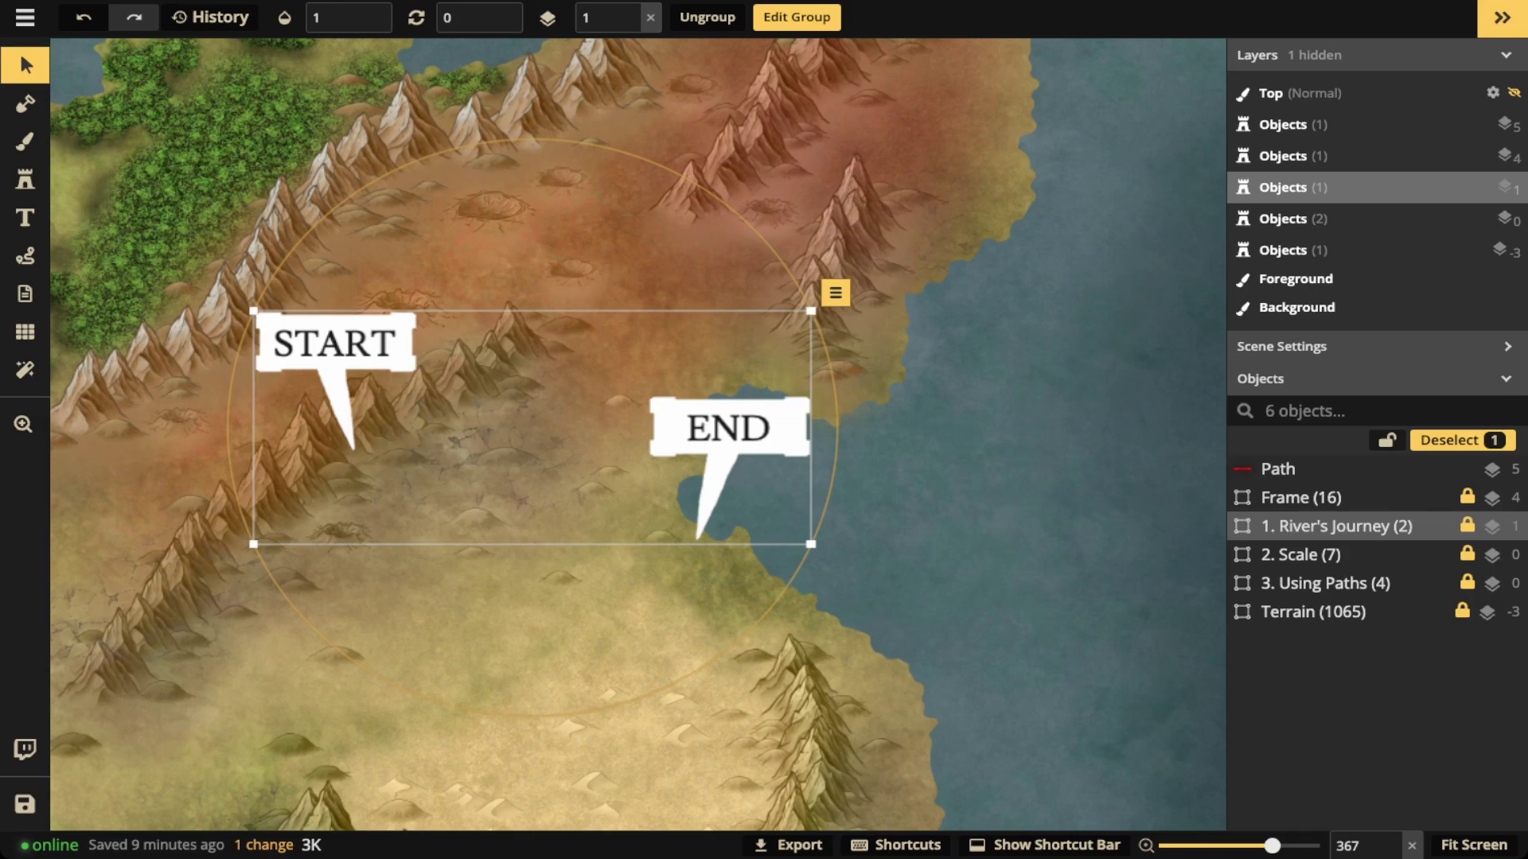
pyautogui.press('Escape')
# Step: Draw a thin red freehand river from START to END, plus a short branch heading north
pyautogui.click(25, 256)
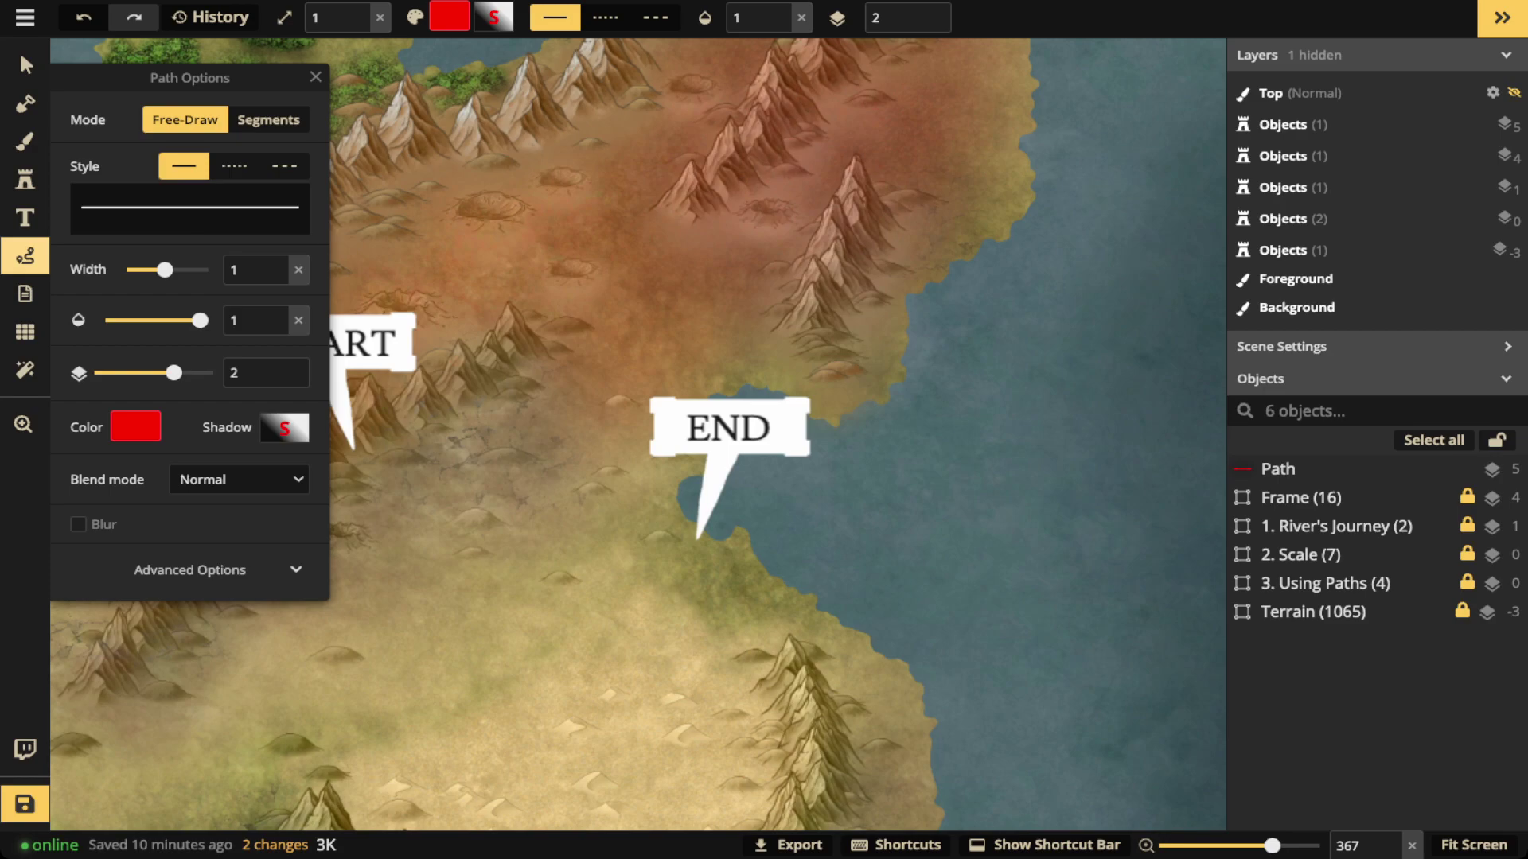
pyautogui.press('space')
pyautogui.moveTo(637, 446); pyautogui.dragTo(747, 429)
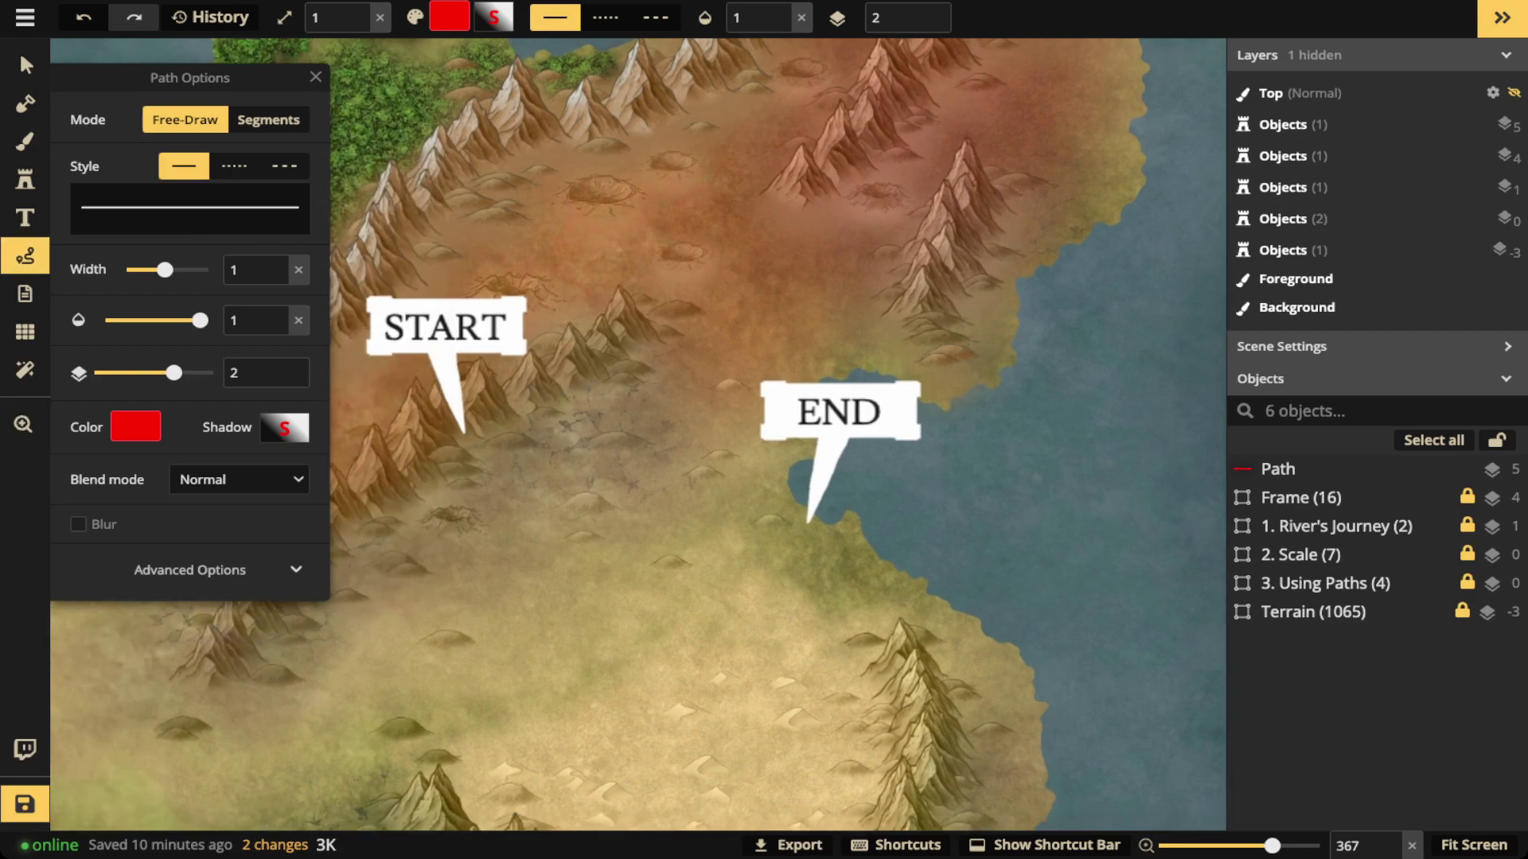
pyautogui.click(471, 444)
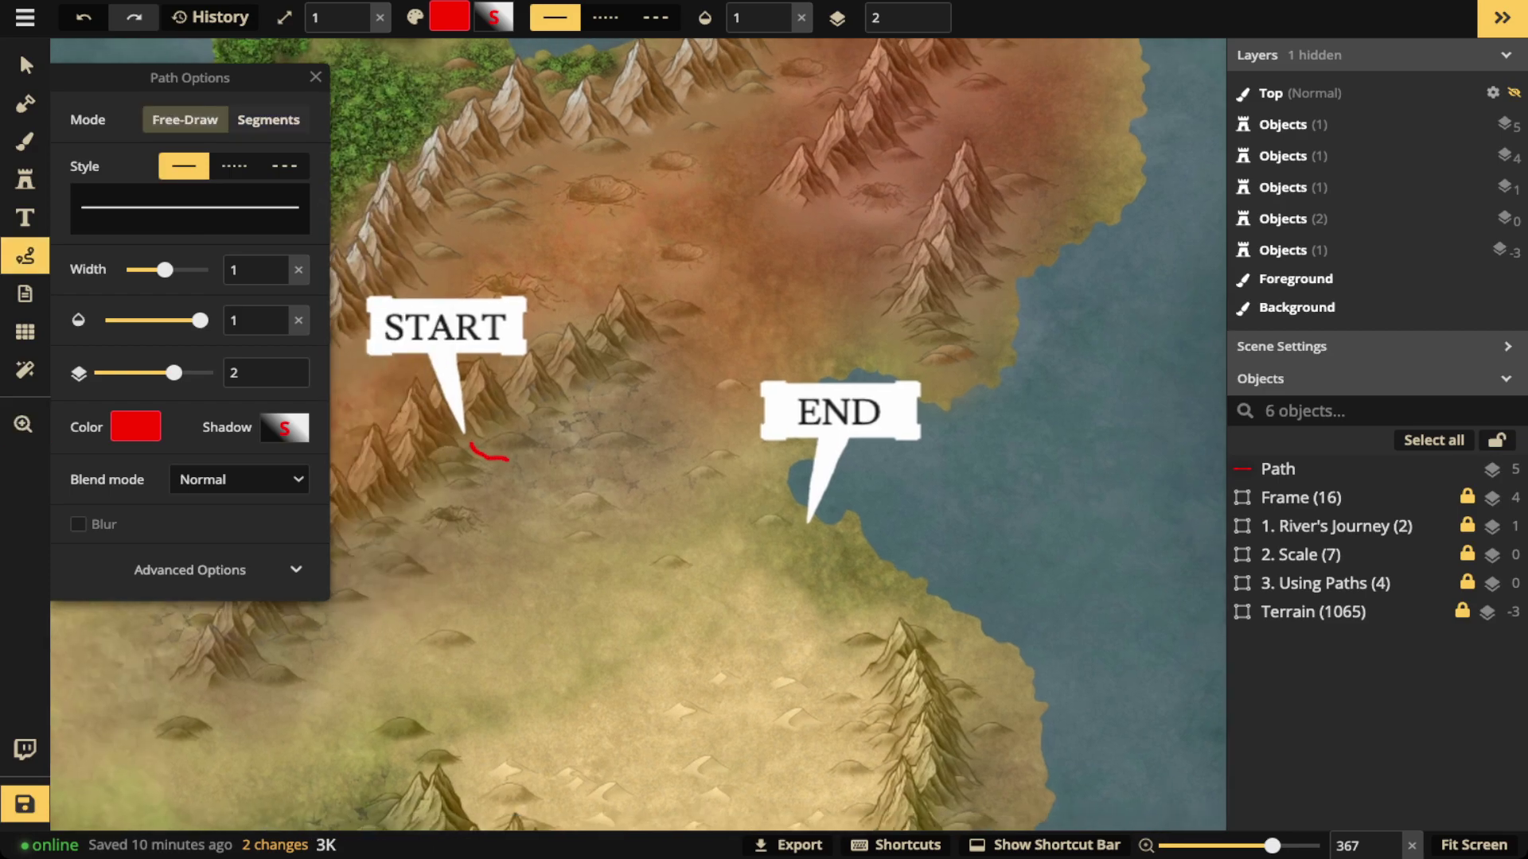
pyautogui.moveTo(534, 468)
pyautogui.mouseDown()
pyautogui.moveTo(632, 503)
pyautogui.moveTo(684, 492)
pyautogui.moveTo(798, 540)
pyautogui.moveTo(825, 524)
pyautogui.mouseUp()
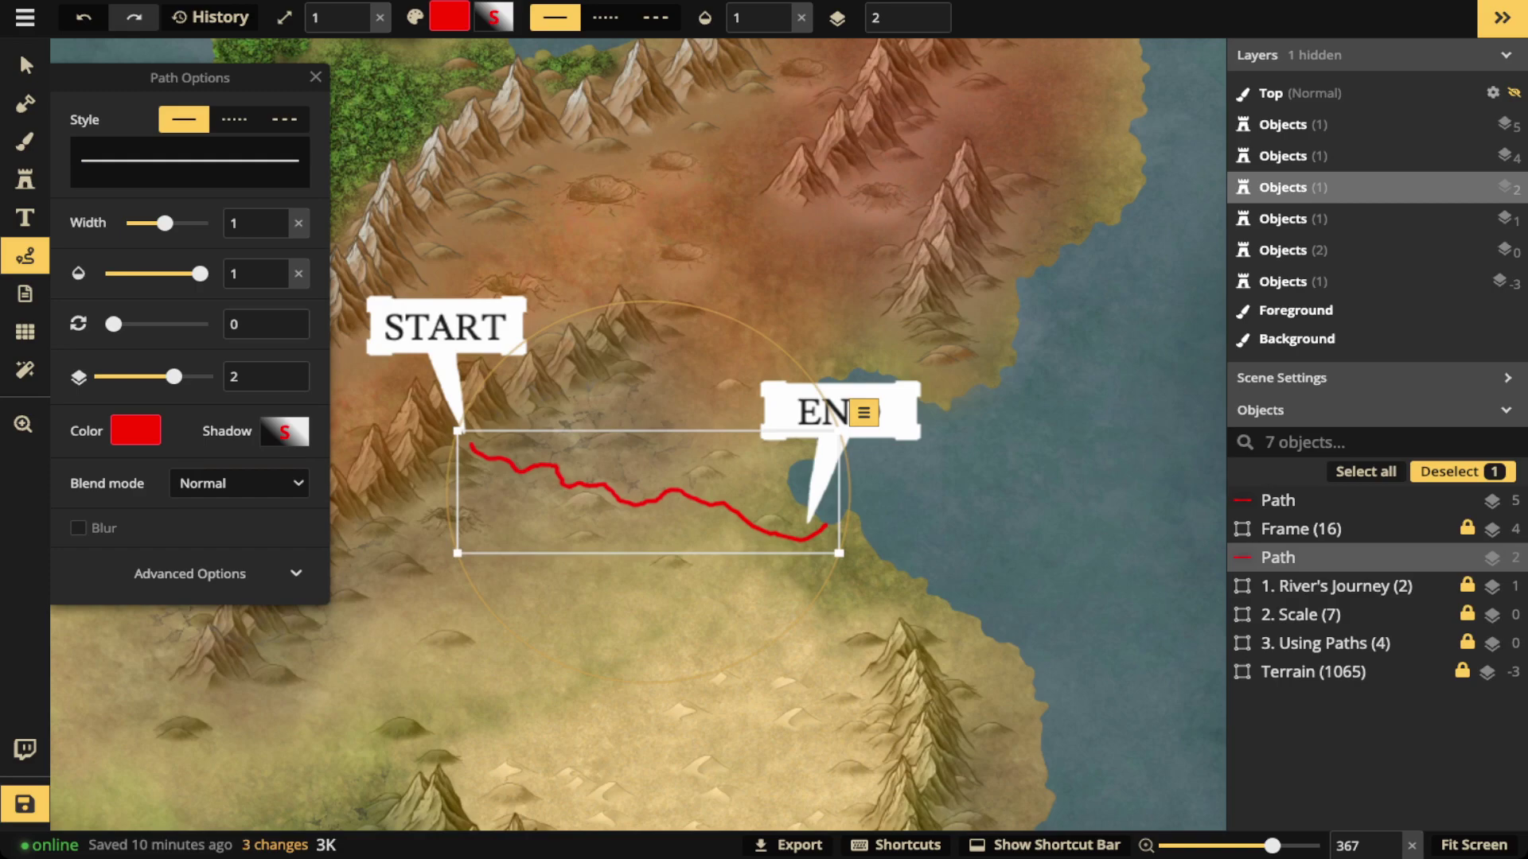
pyautogui.press('Escape')
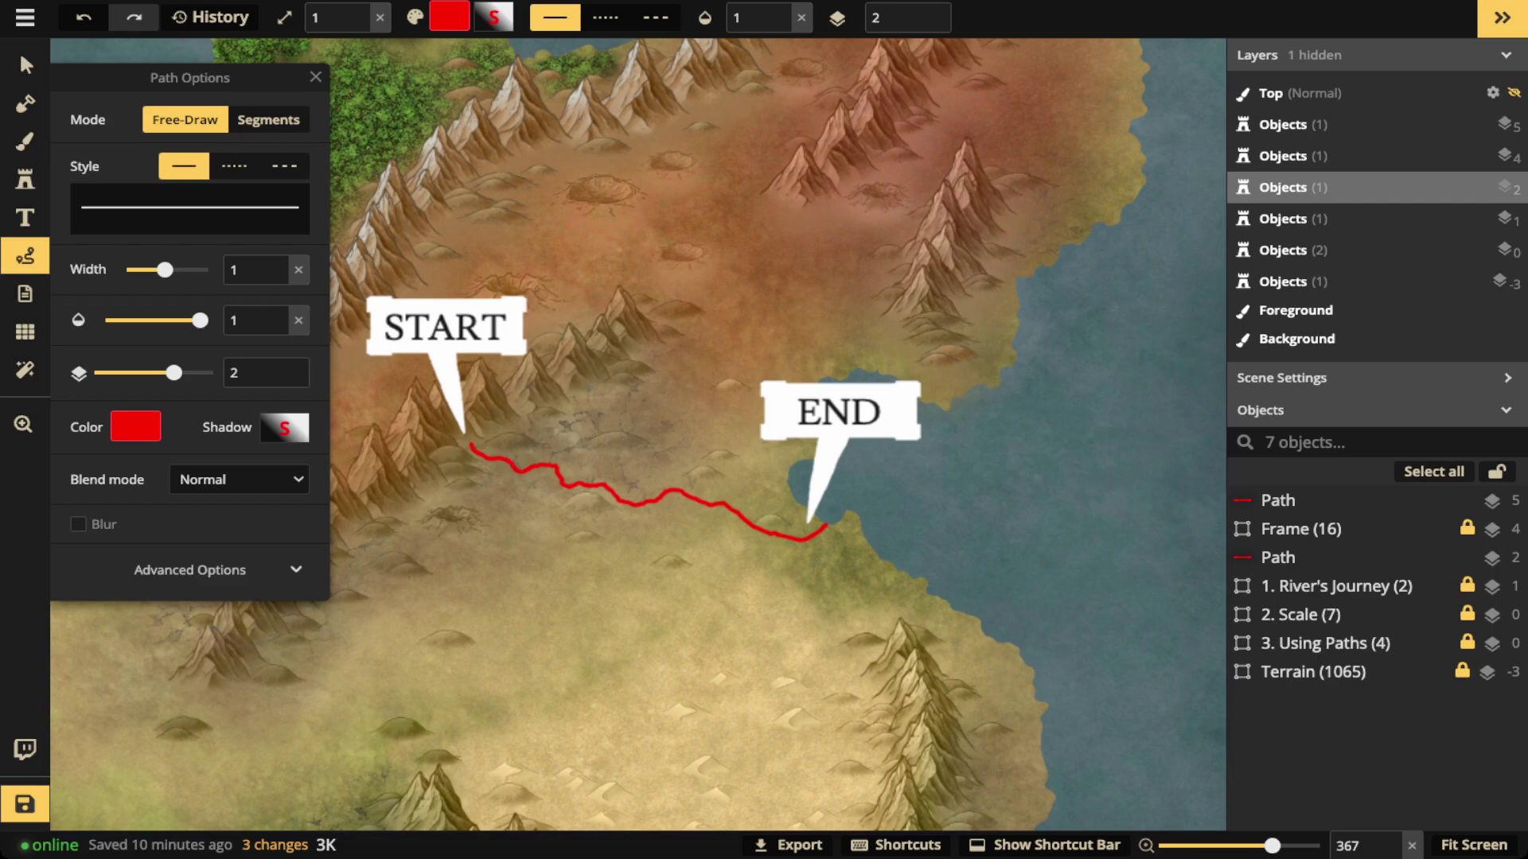
pyautogui.moveTo(571, 397); pyautogui.dragTo(556, 464)
# Step: Draw a south-eastern tributary, delete it again, and return to the Select tool
pyautogui.press('Escape')
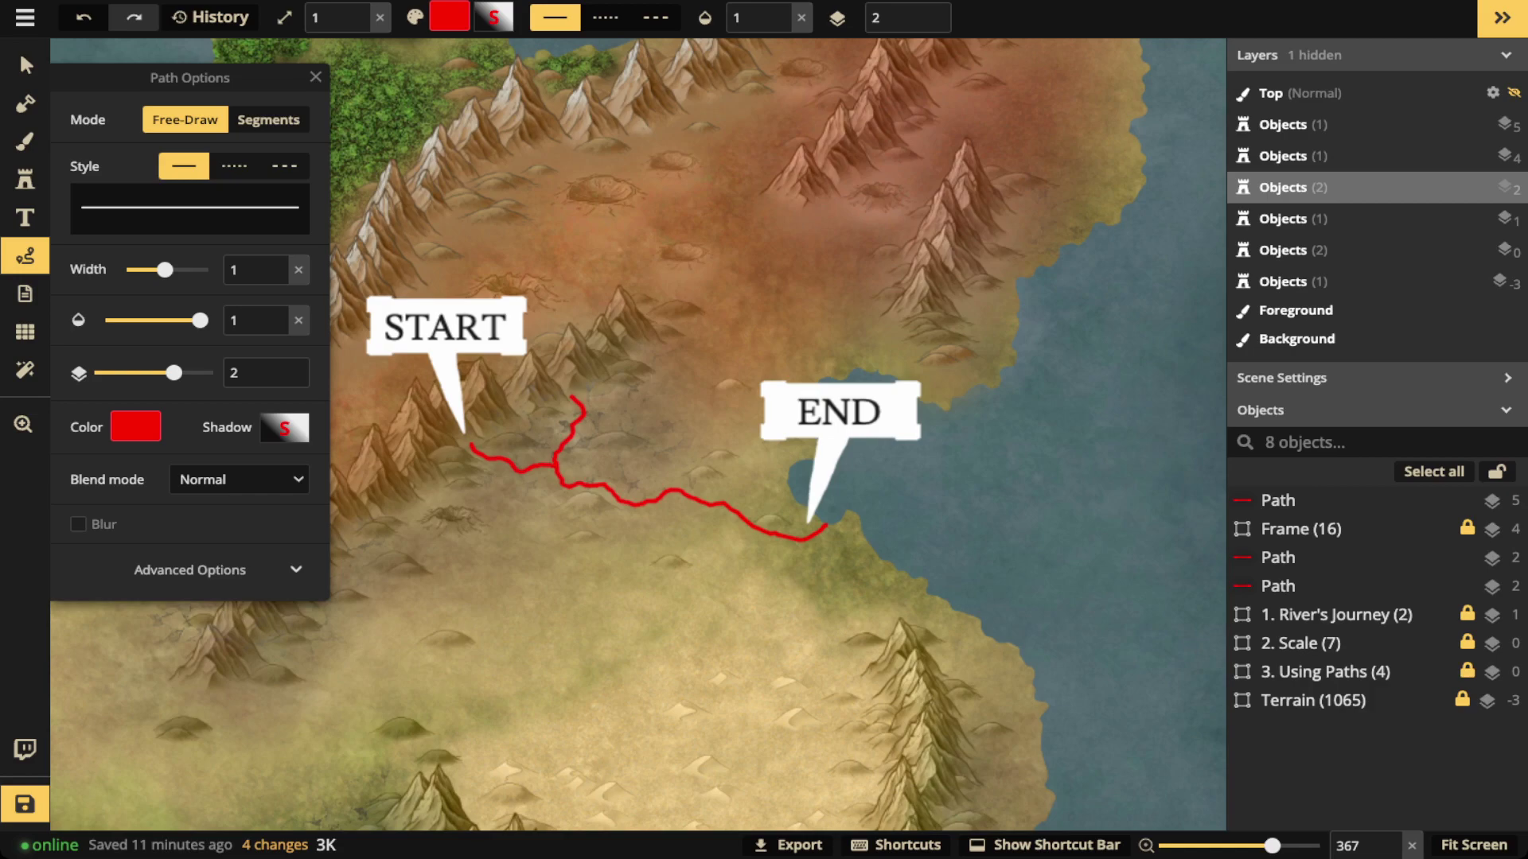
pyautogui.moveTo(629, 504); pyautogui.dragTo(634, 510)
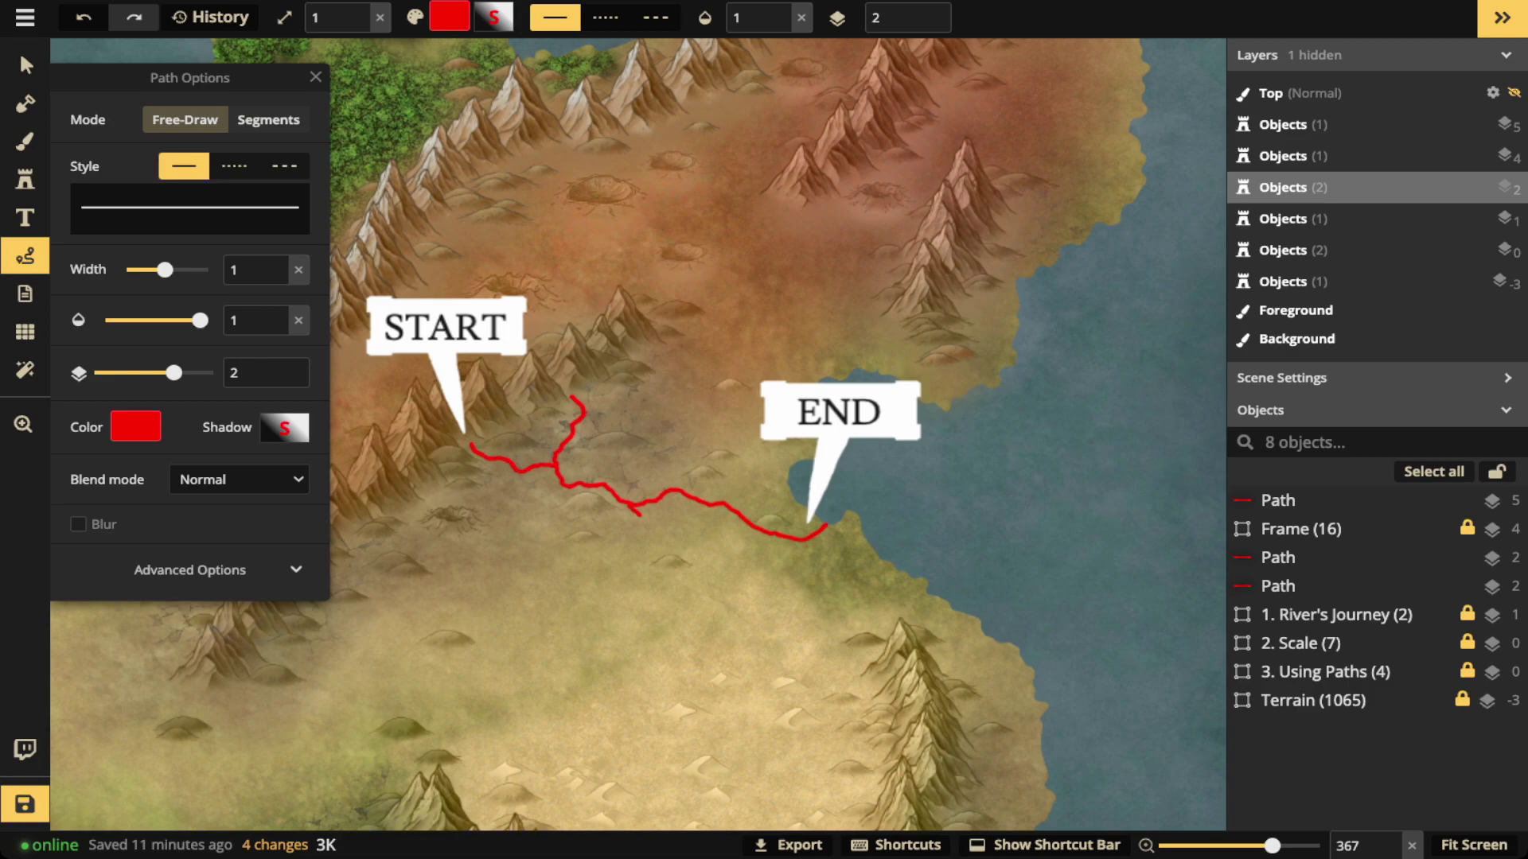
pyautogui.moveTo(634, 509)
pyautogui.mouseDown()
pyautogui.moveTo(703, 591)
pyautogui.moveTo(787, 601)
pyautogui.mouseUp()
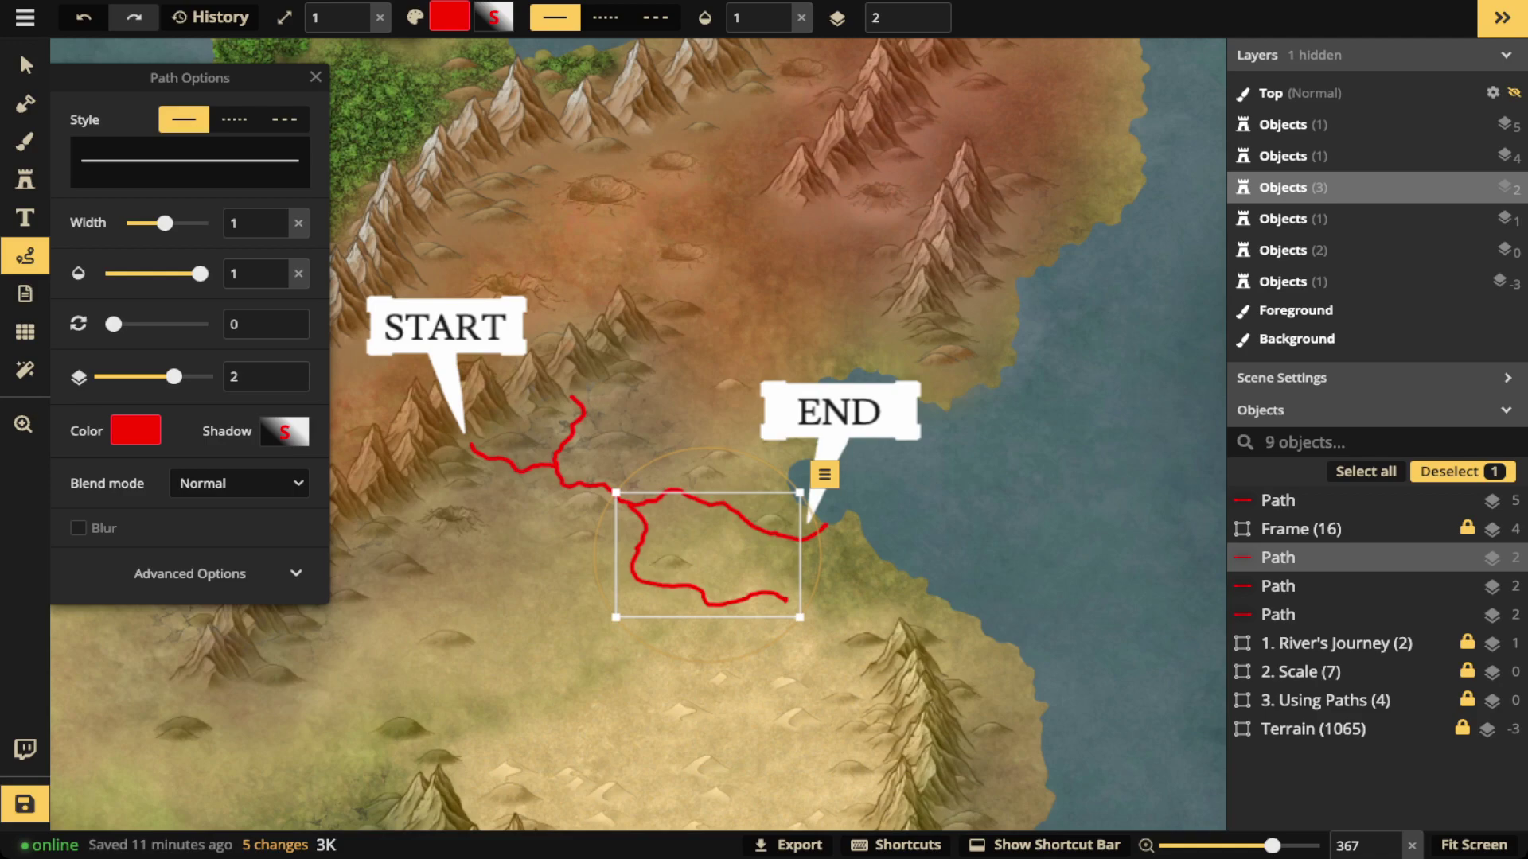
pyautogui.press('Delete')
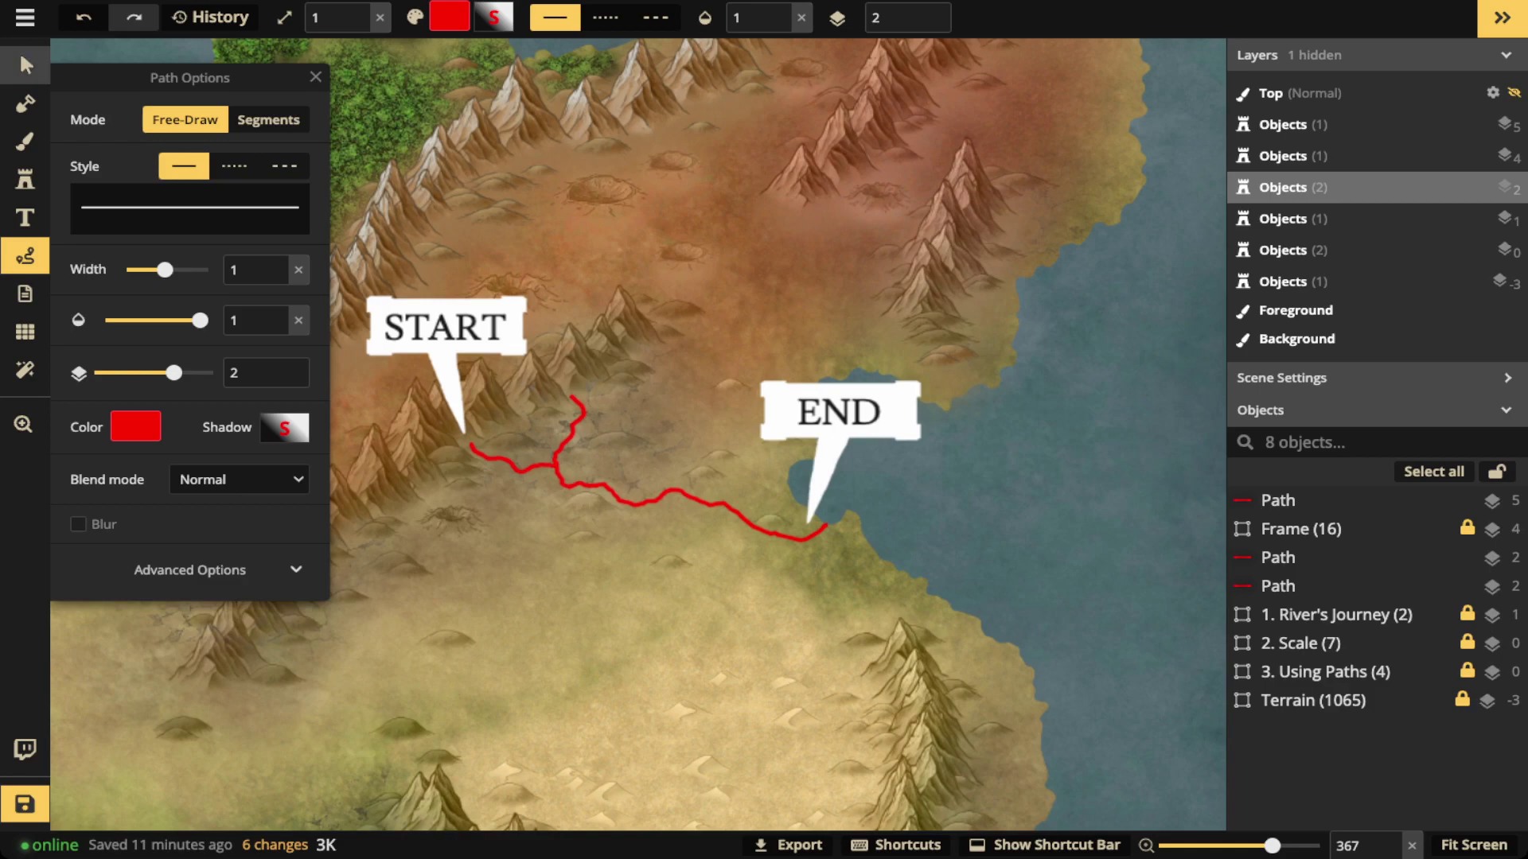
pyautogui.click(25, 65)
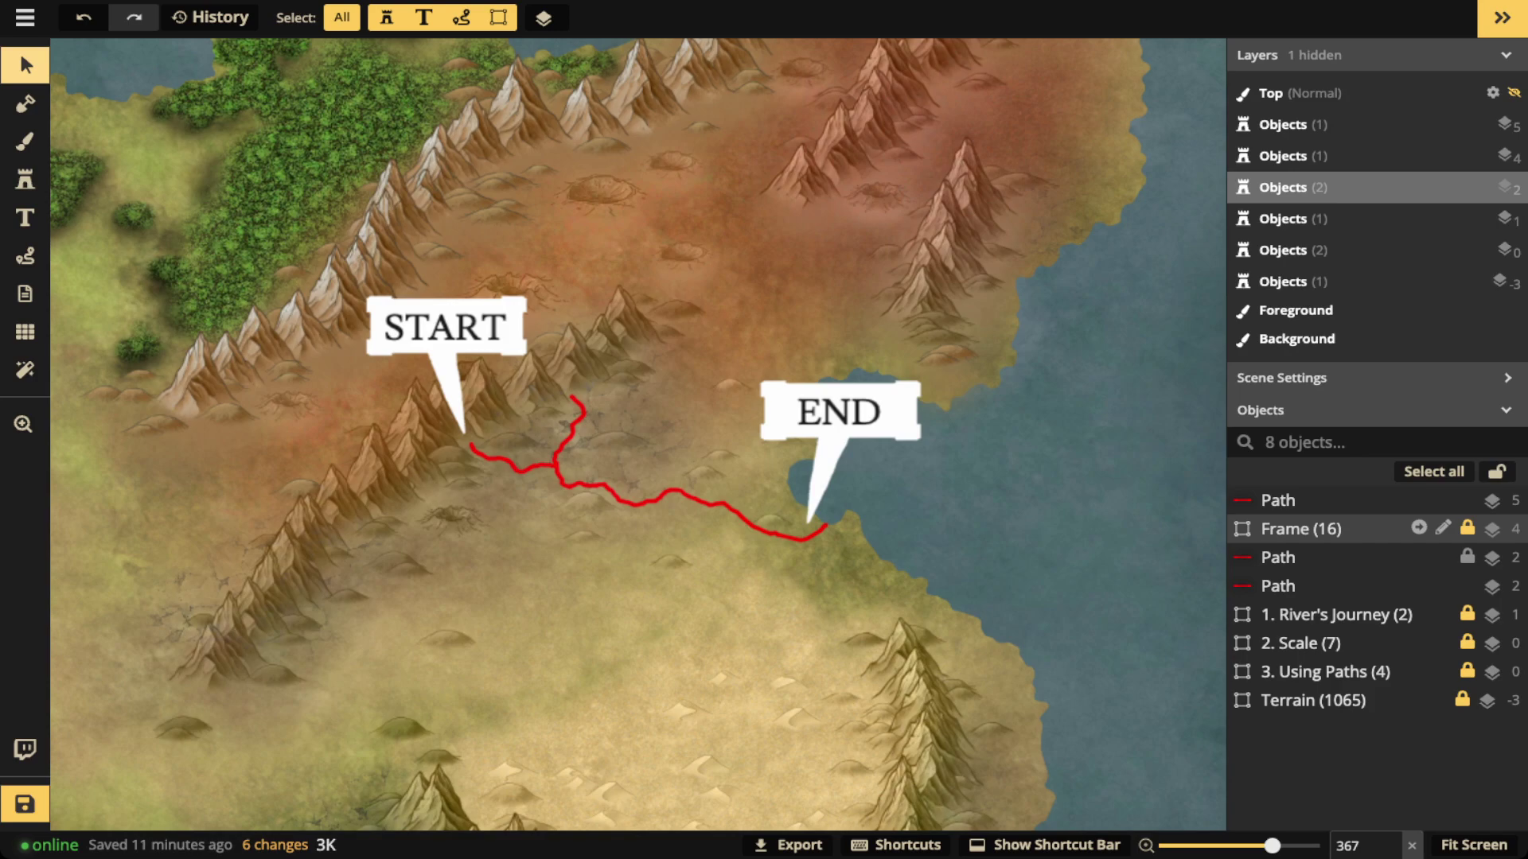
# Step: Delete the red practice paths and zoom in on the 2. Scale group's Large and Small rivers
pyautogui.press('Delete')
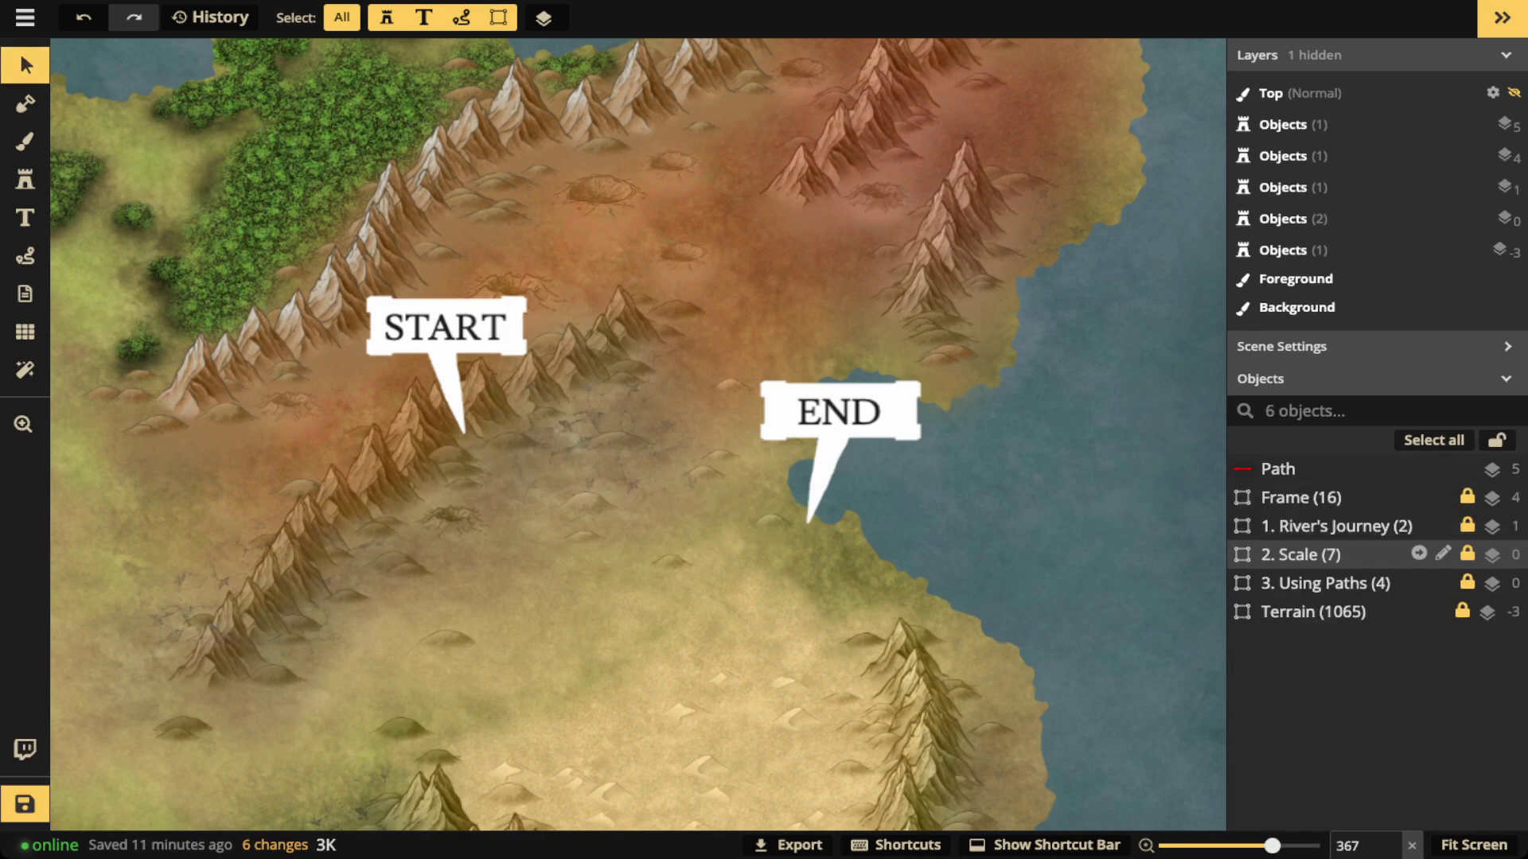
pyautogui.press('Delete')
pyautogui.click(1301, 495)
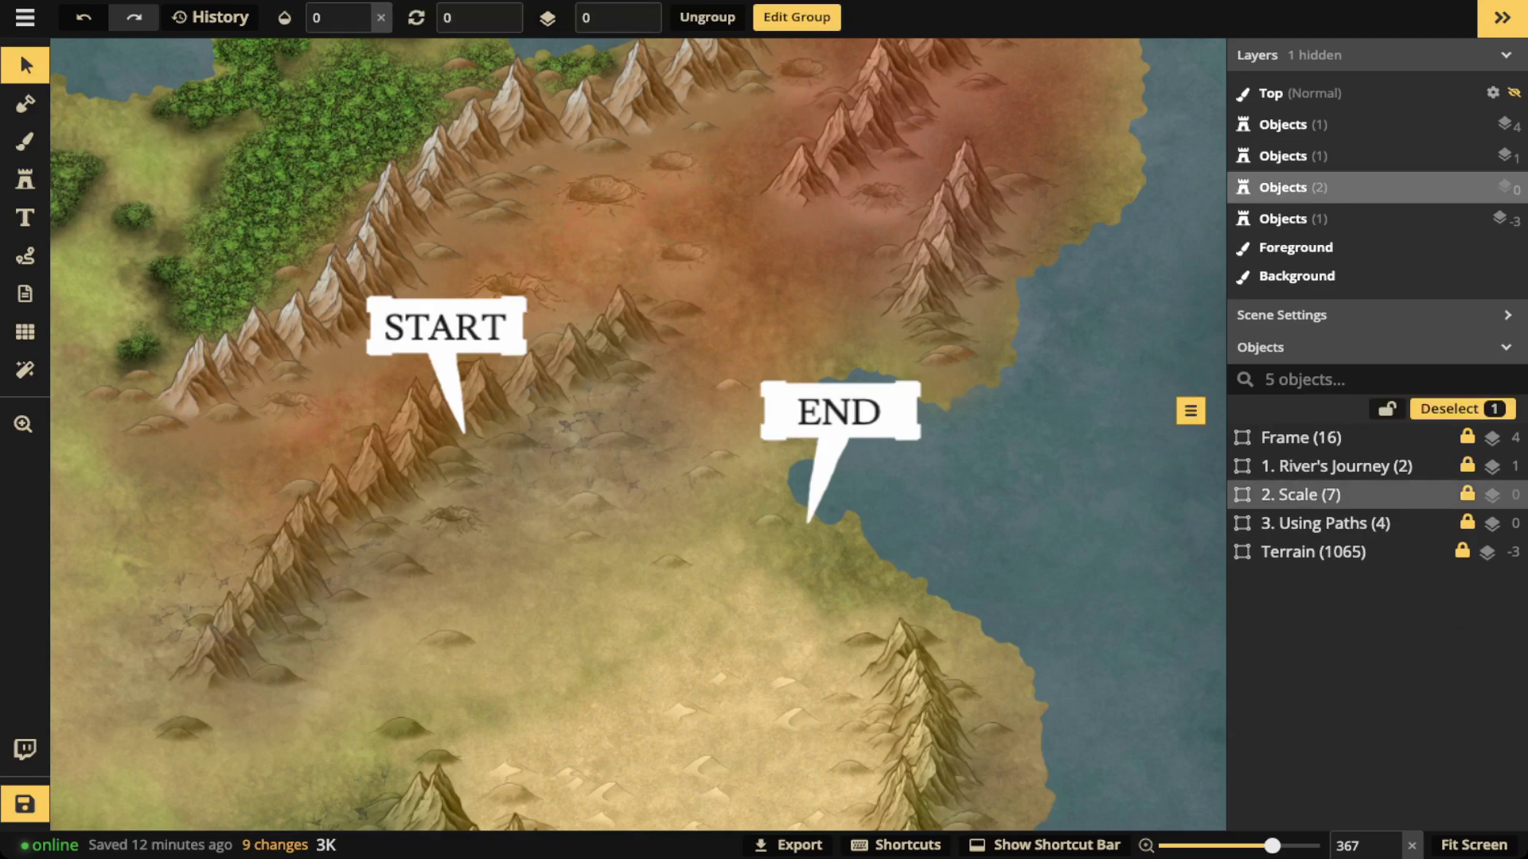
pyautogui.scroll(-4, 841, 484)
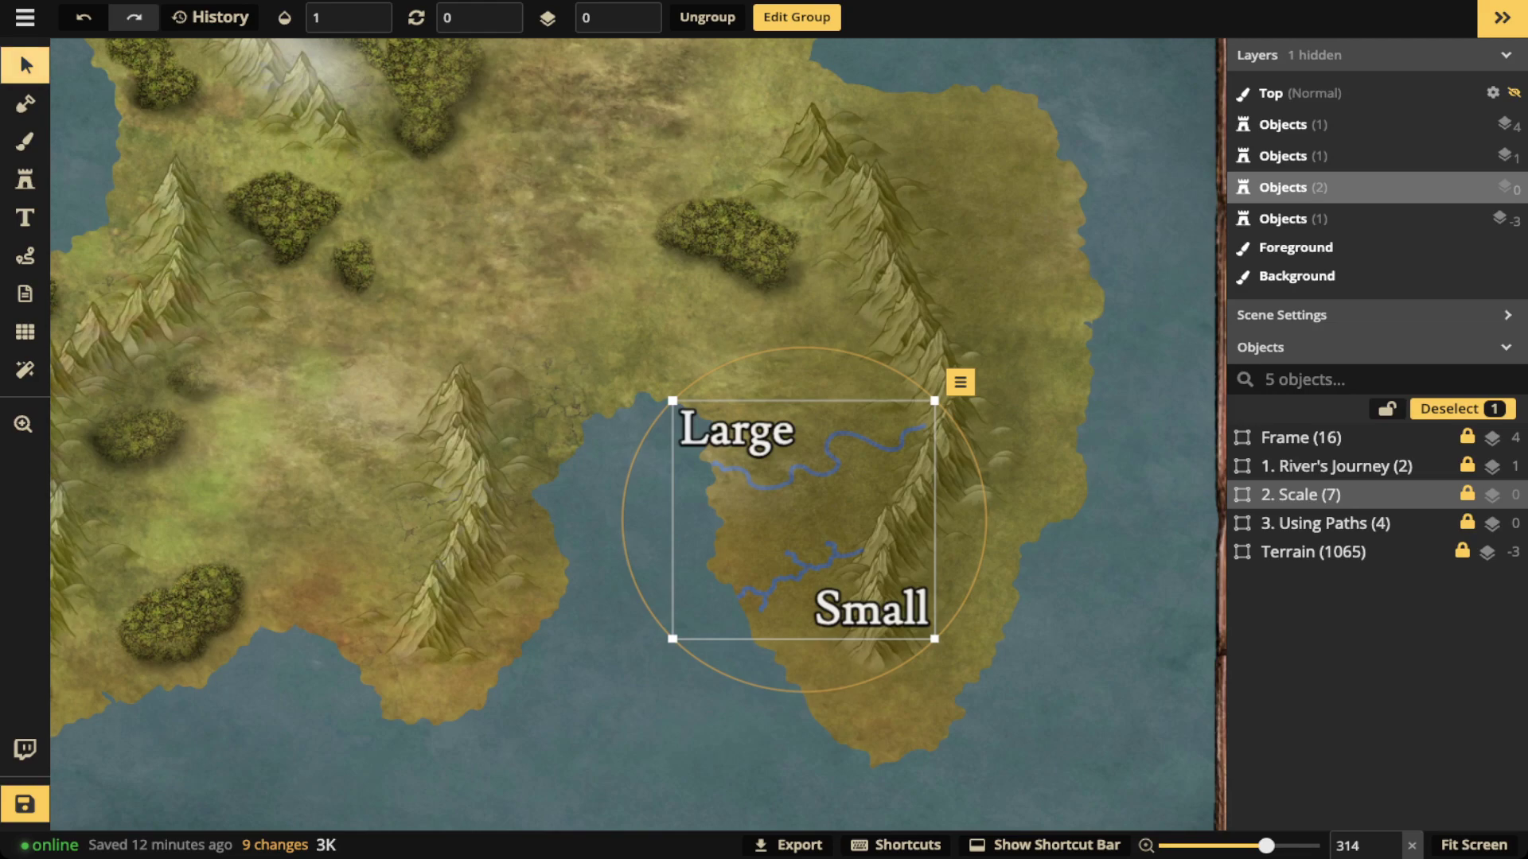
pyautogui.press('Escape')
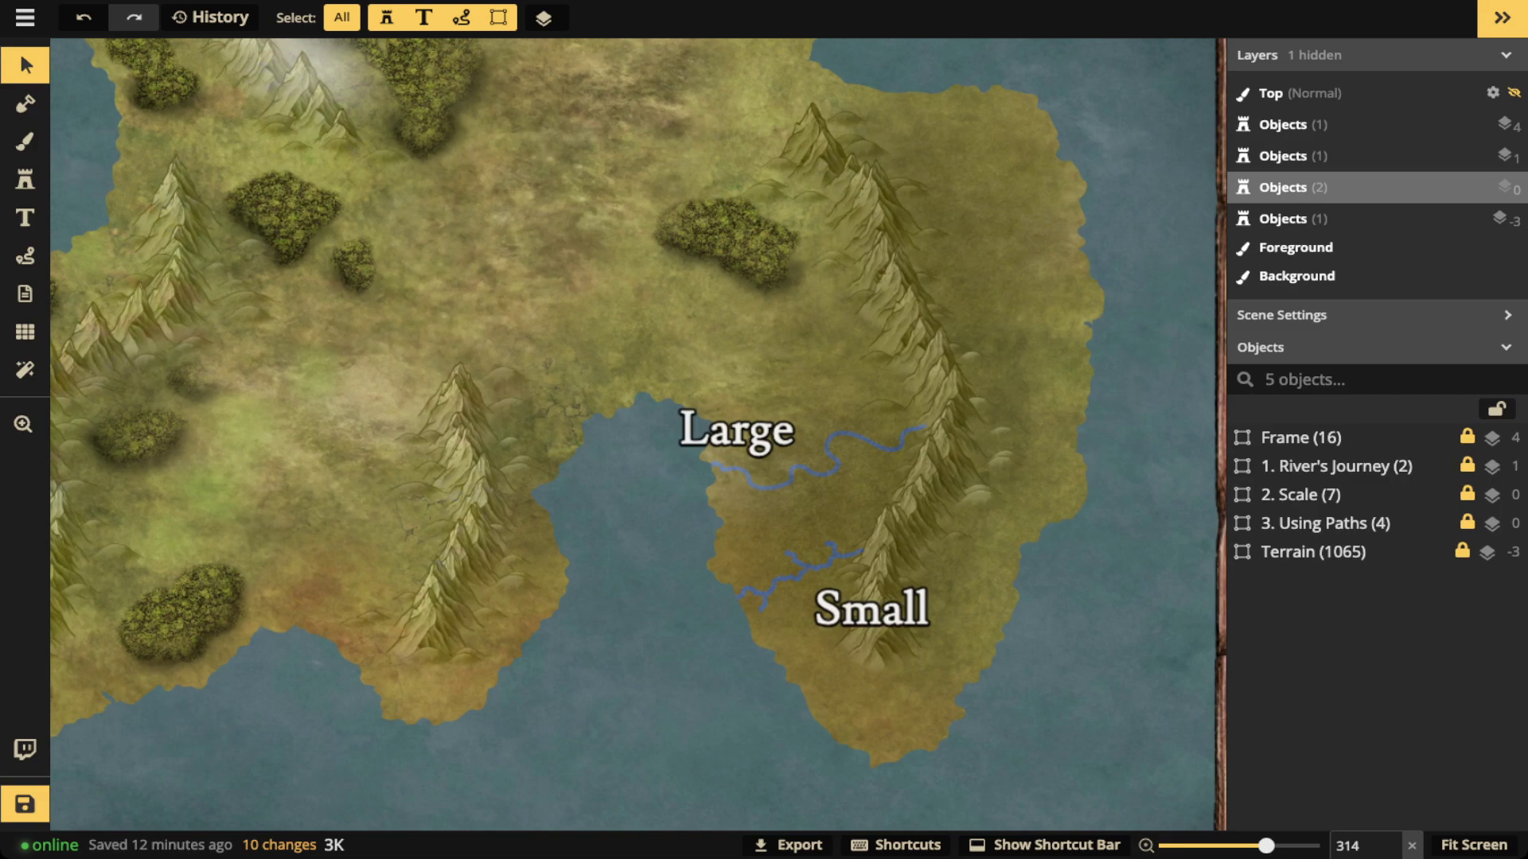
pyautogui.scroll(5, 816, 428)
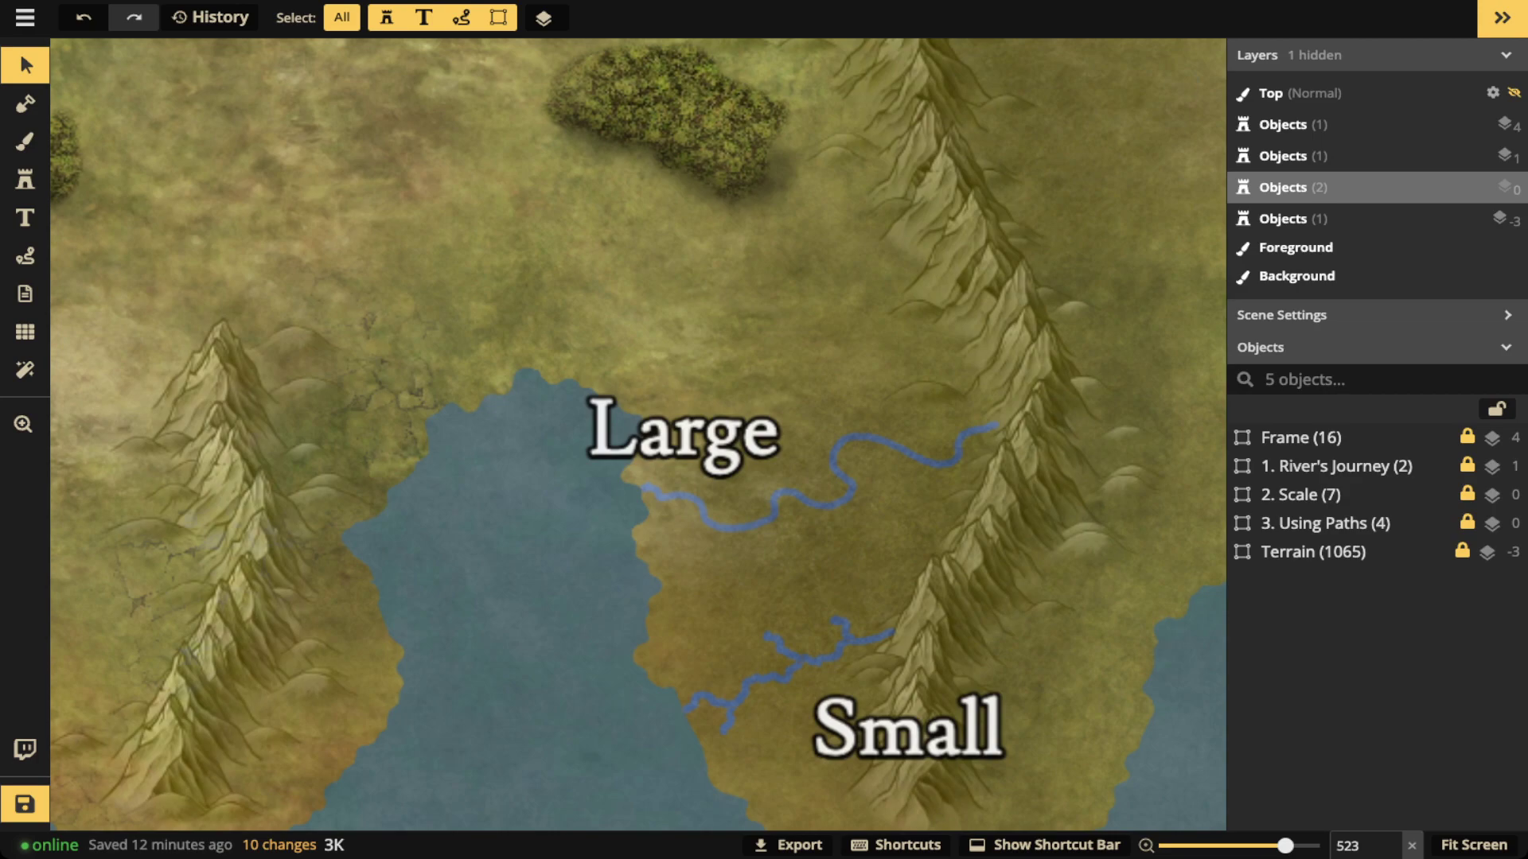
# Step: Trace a red line along the Large river, undoing the stray stroke and deleting a red circle
pyautogui.moveTo(911, 300); pyautogui.dragTo(902, 302)
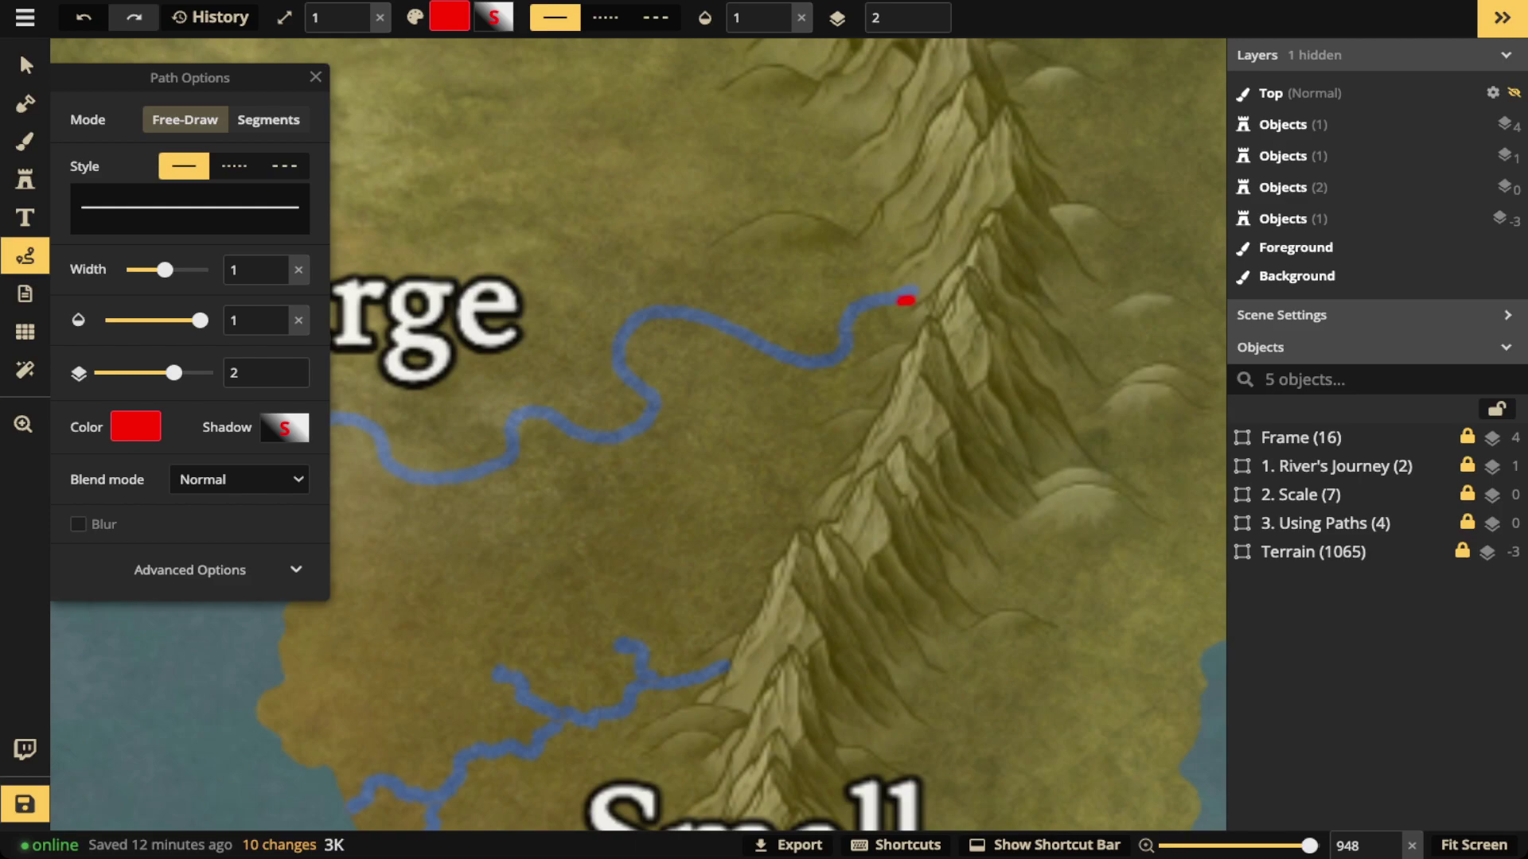
pyautogui.moveTo(907, 300)
pyautogui.mouseDown()
pyautogui.moveTo(665, 409)
pyautogui.moveTo(563, 429)
pyautogui.moveTo(533, 414)
pyautogui.moveTo(521, 450)
pyautogui.mouseUp()
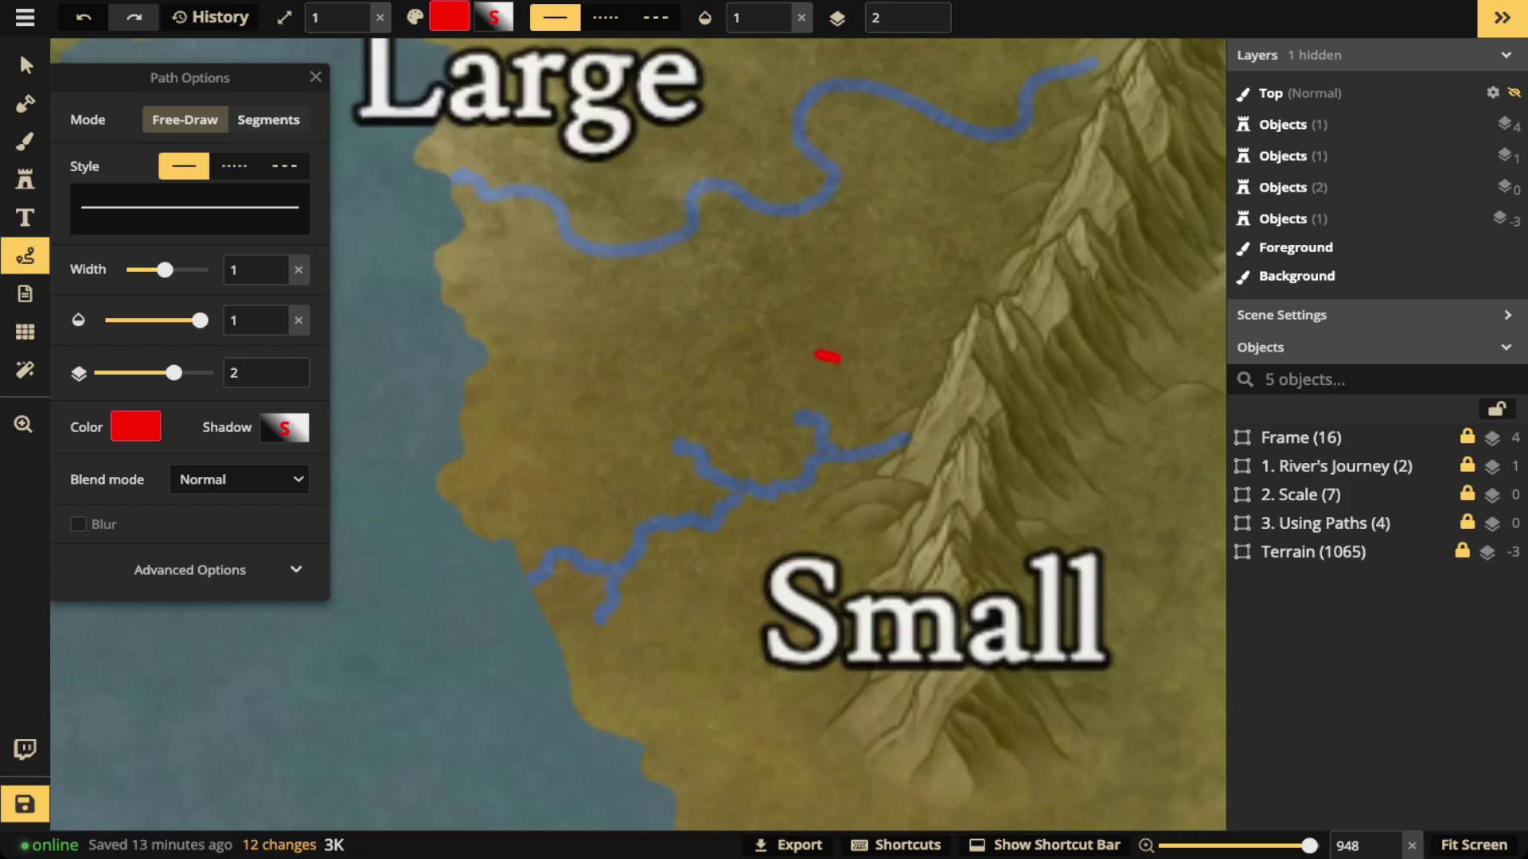
pyautogui.hotkey('ctrl', 'z')
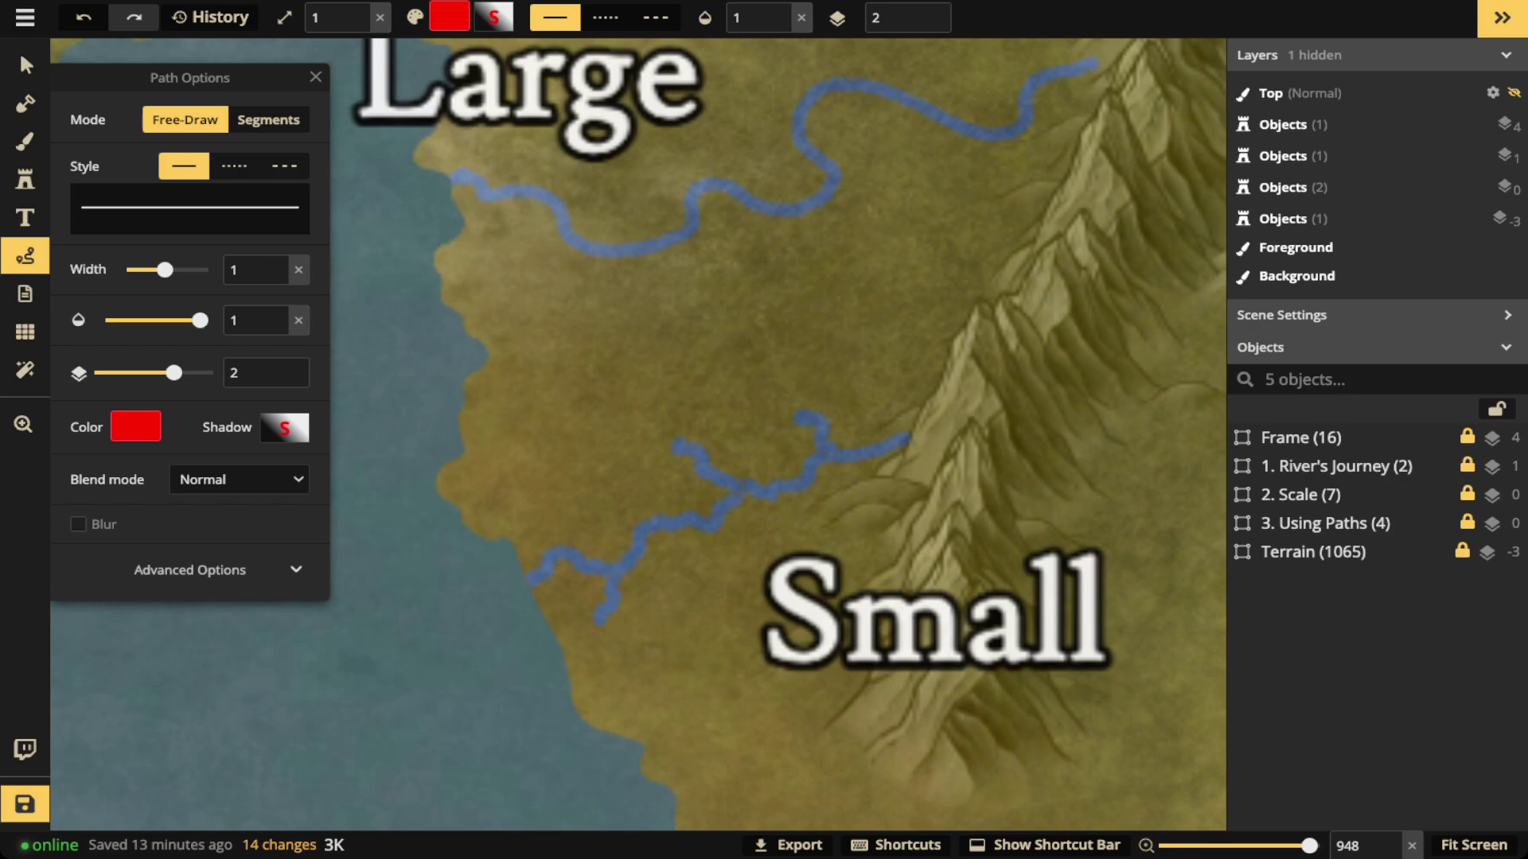
pyautogui.moveTo(848, 67); pyautogui.dragTo(852, 67)
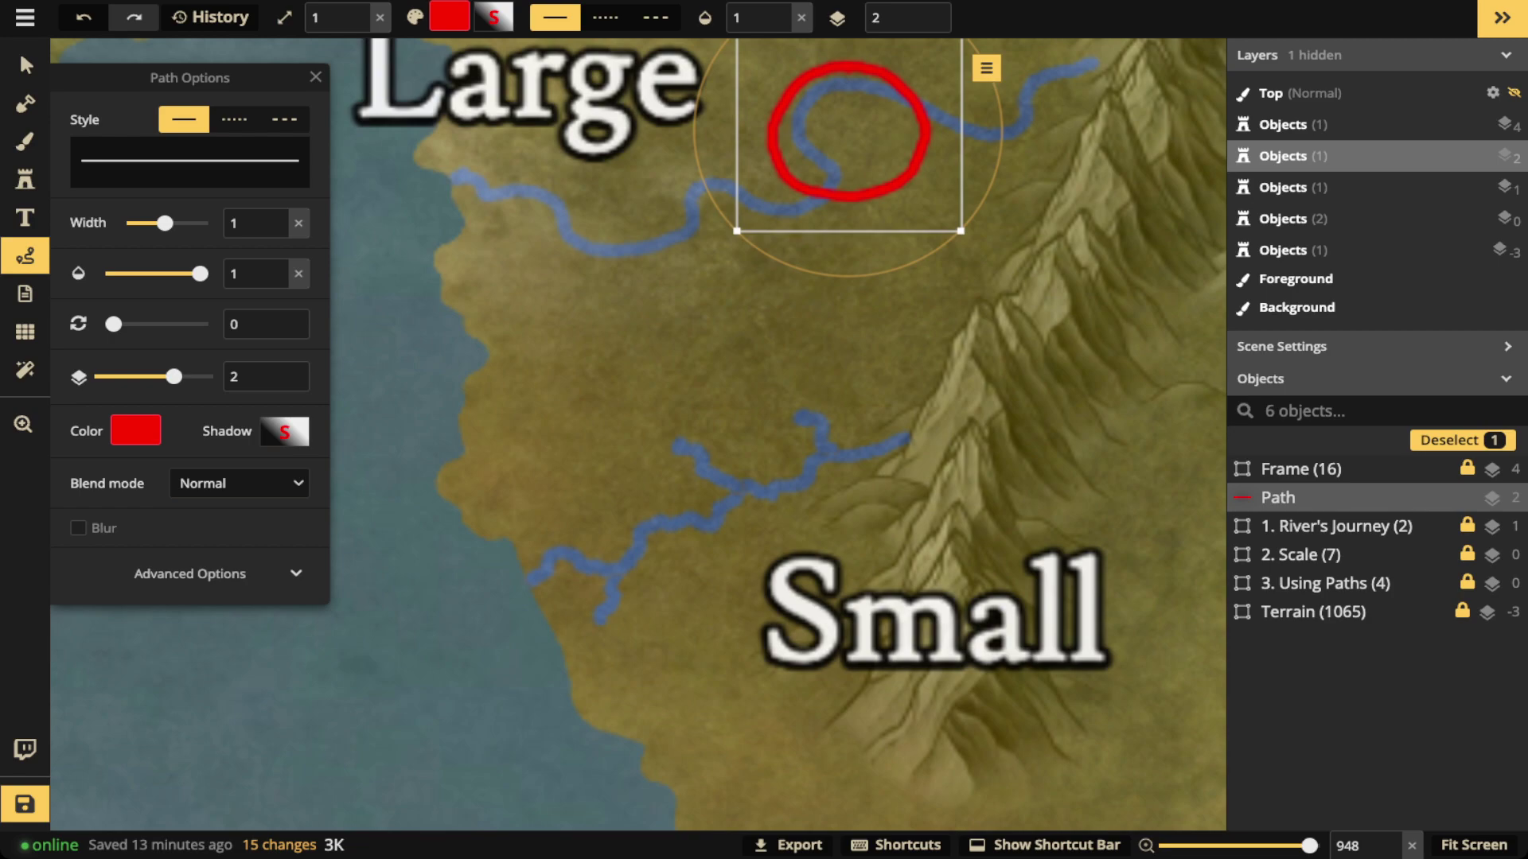
pyautogui.press('Delete')
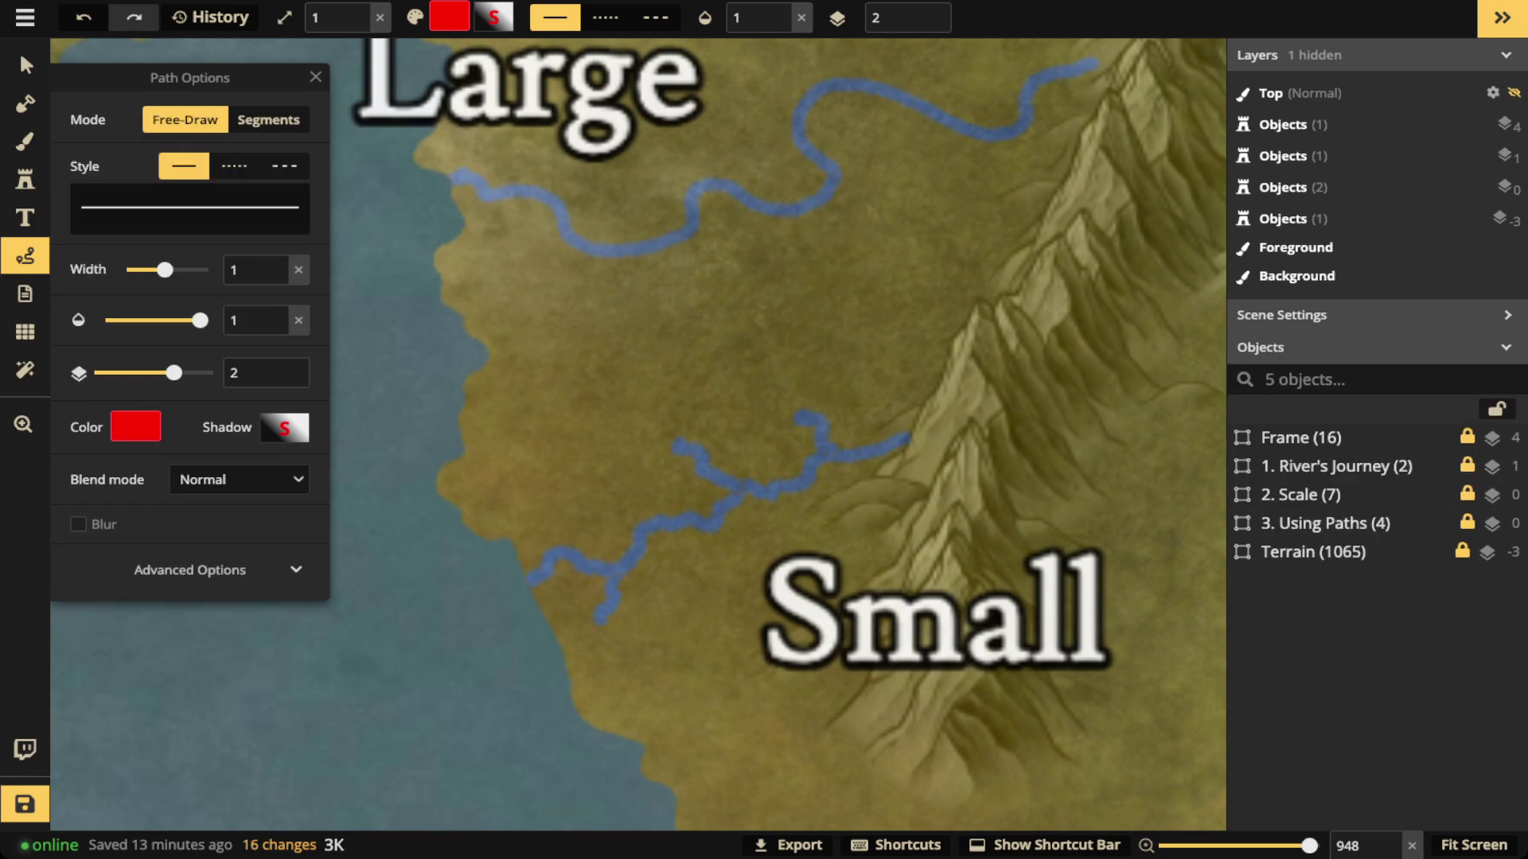
# Step: Trace the Small river in red down to its mouth, delete the trace, and zoom out
pyautogui.moveTo(900, 442); pyautogui.dragTo(763, 498)
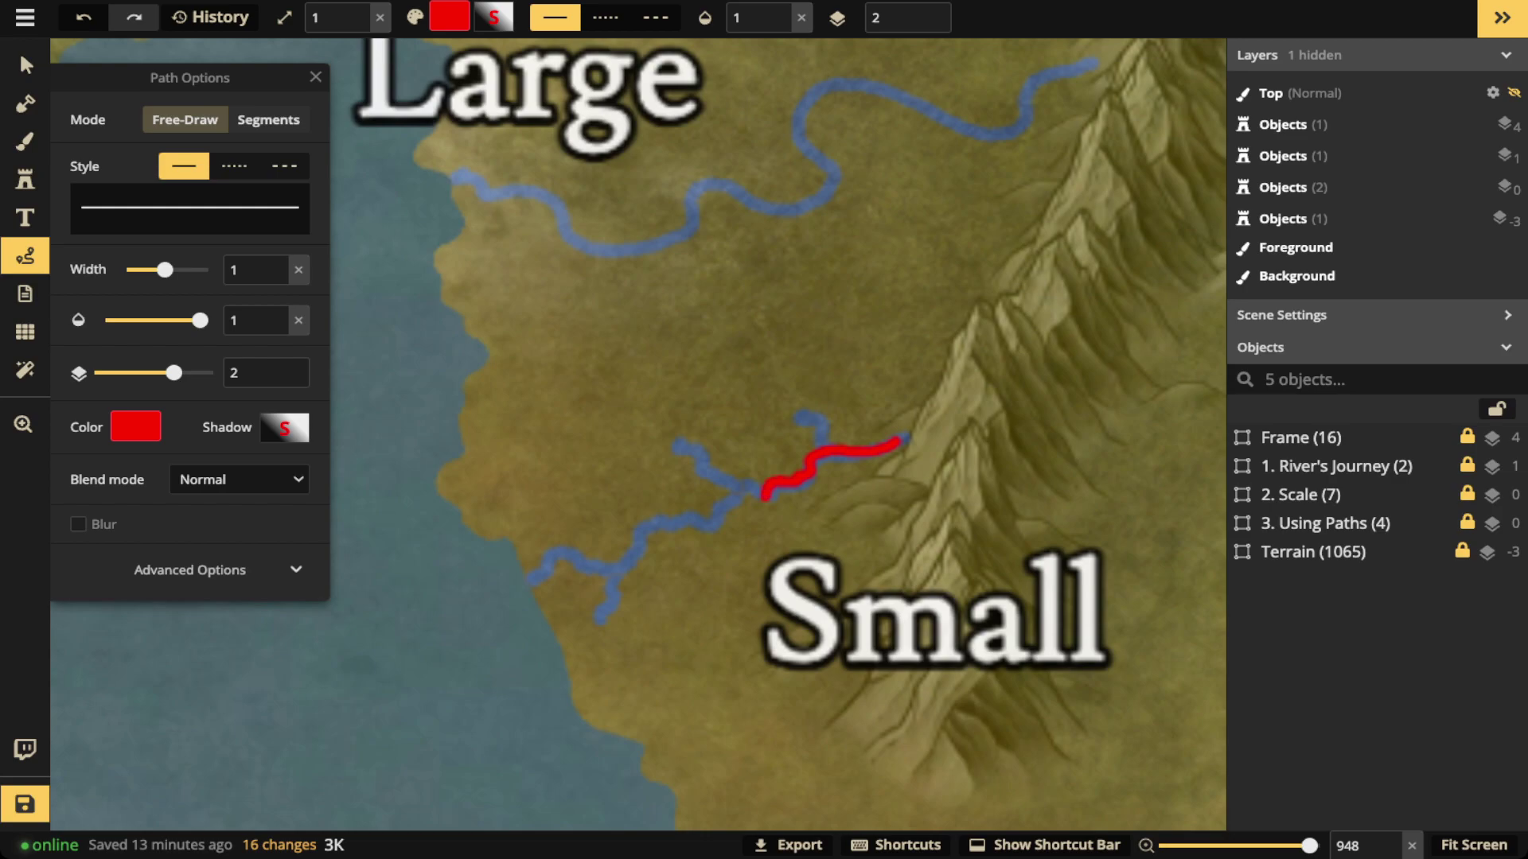
pyautogui.moveTo(764, 498)
pyautogui.mouseDown()
pyautogui.moveTo(667, 522)
pyautogui.moveTo(599, 565)
pyautogui.moveTo(532, 582)
pyautogui.mouseUp()
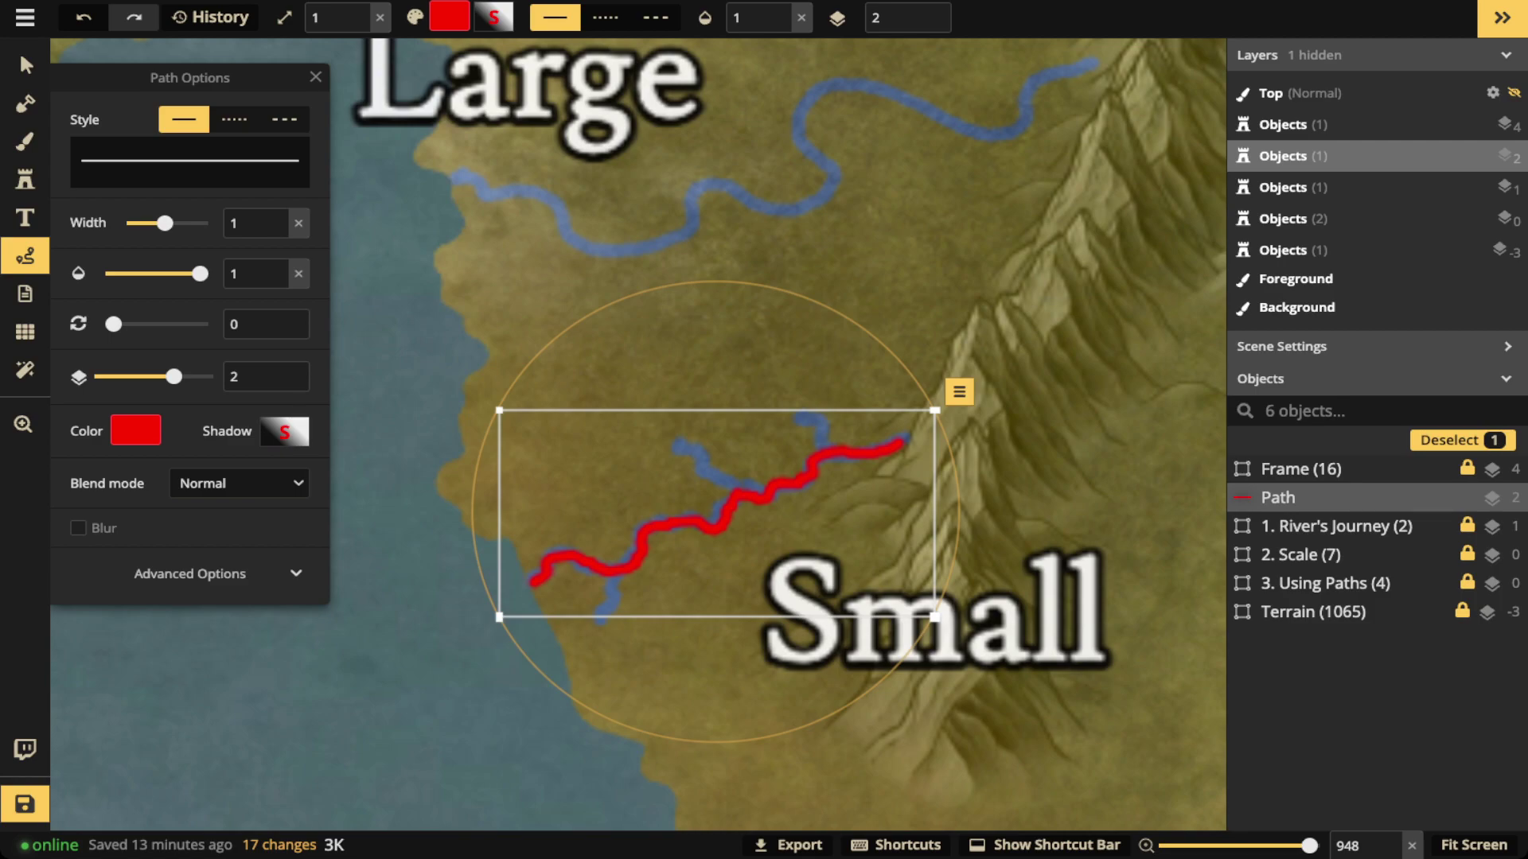
pyautogui.press('Delete')
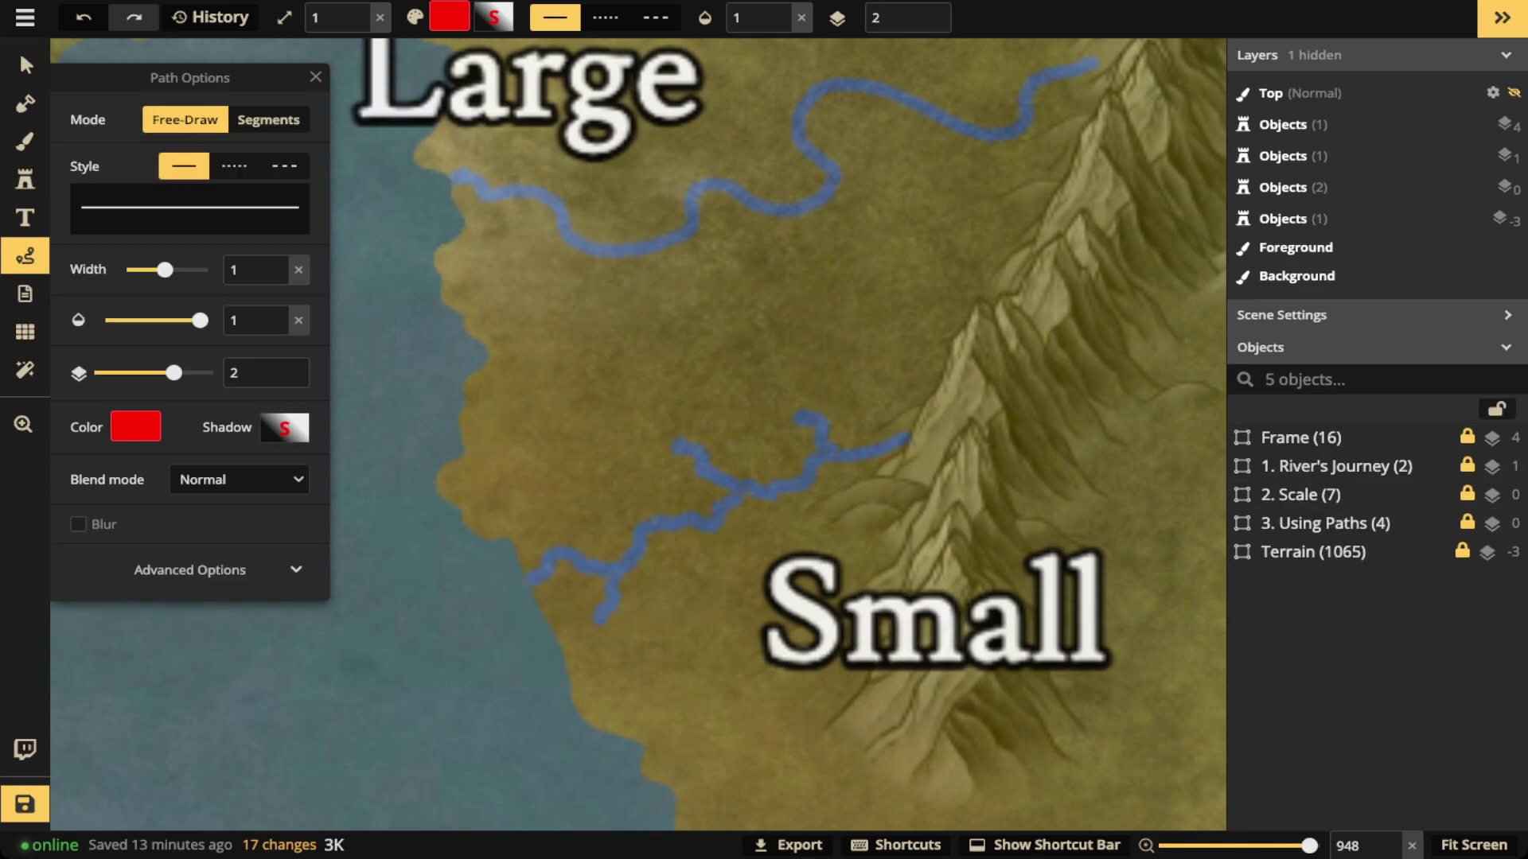
pyautogui.scroll(-3, 628, 454)
pyautogui.press('-')
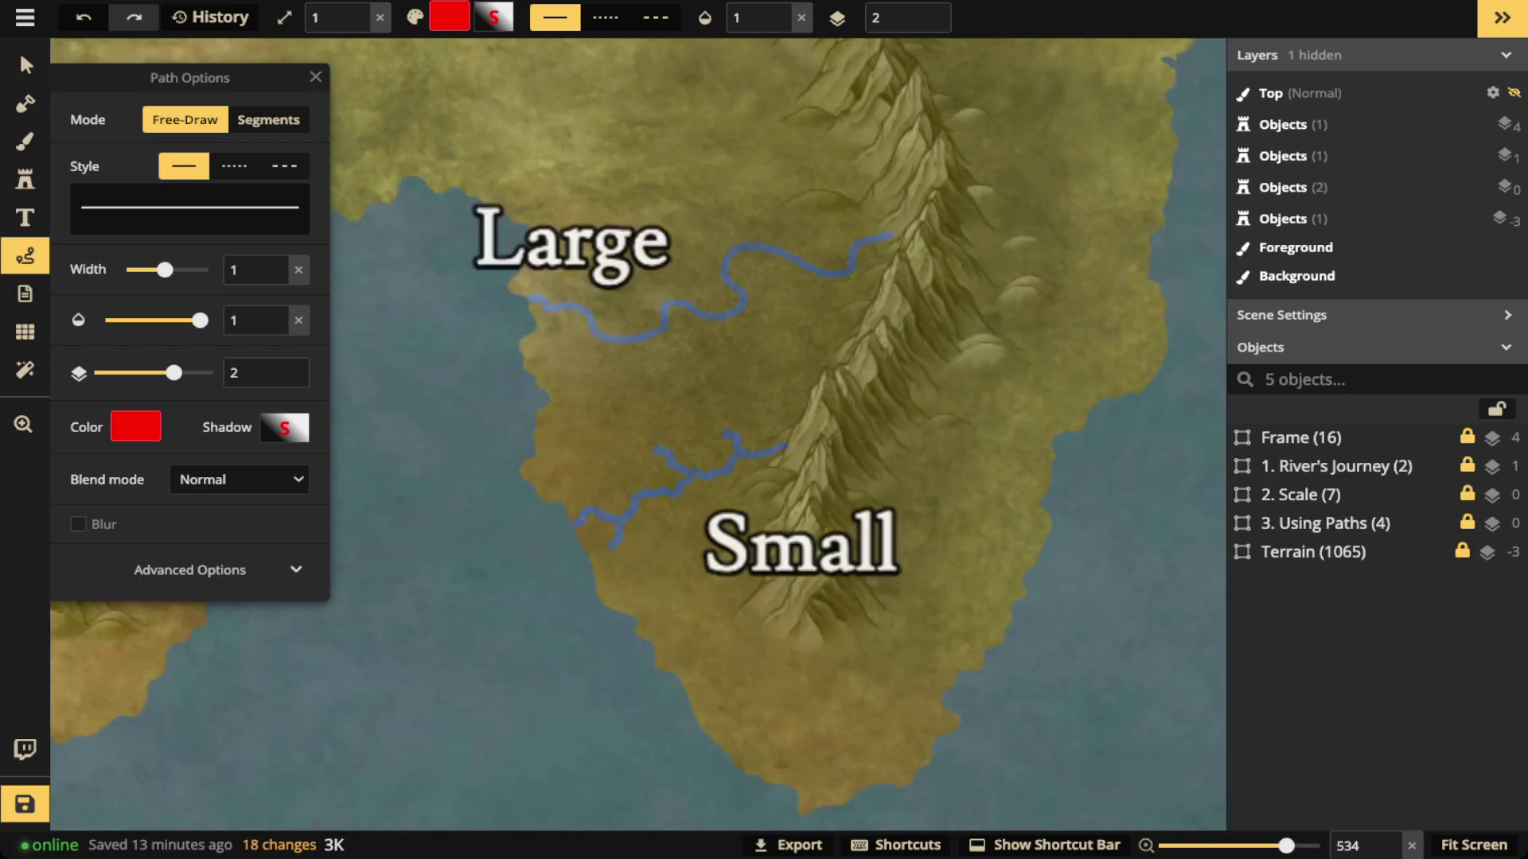
# Step: Delete the River's Journey and Scale example frames
pyautogui.click(19, 50)
pyautogui.press('-')
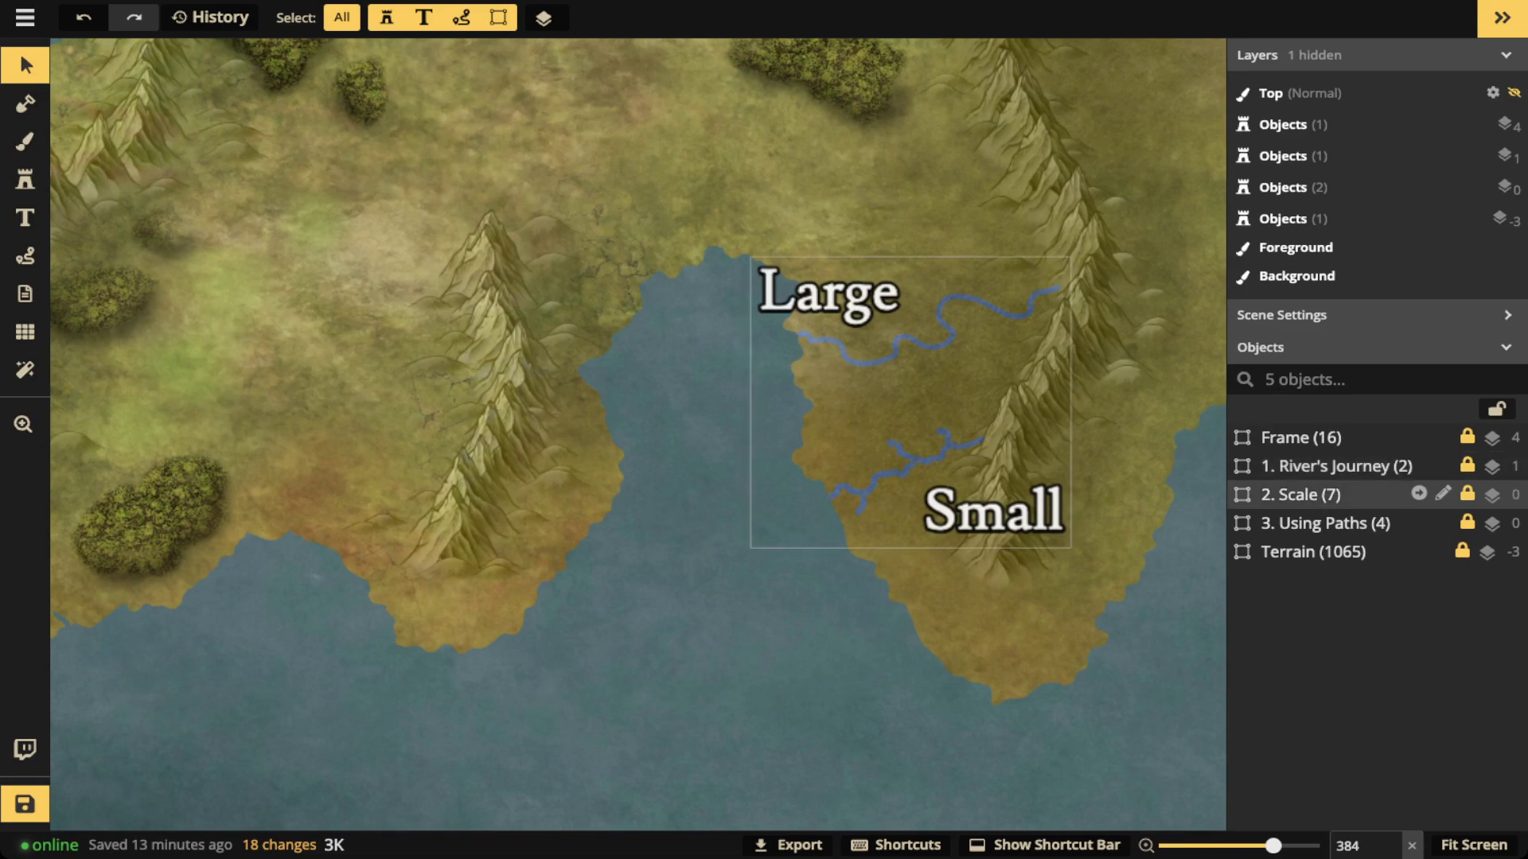
pyautogui.click(1300, 494)
pyautogui.click(1337, 466)
pyautogui.press('Delete')
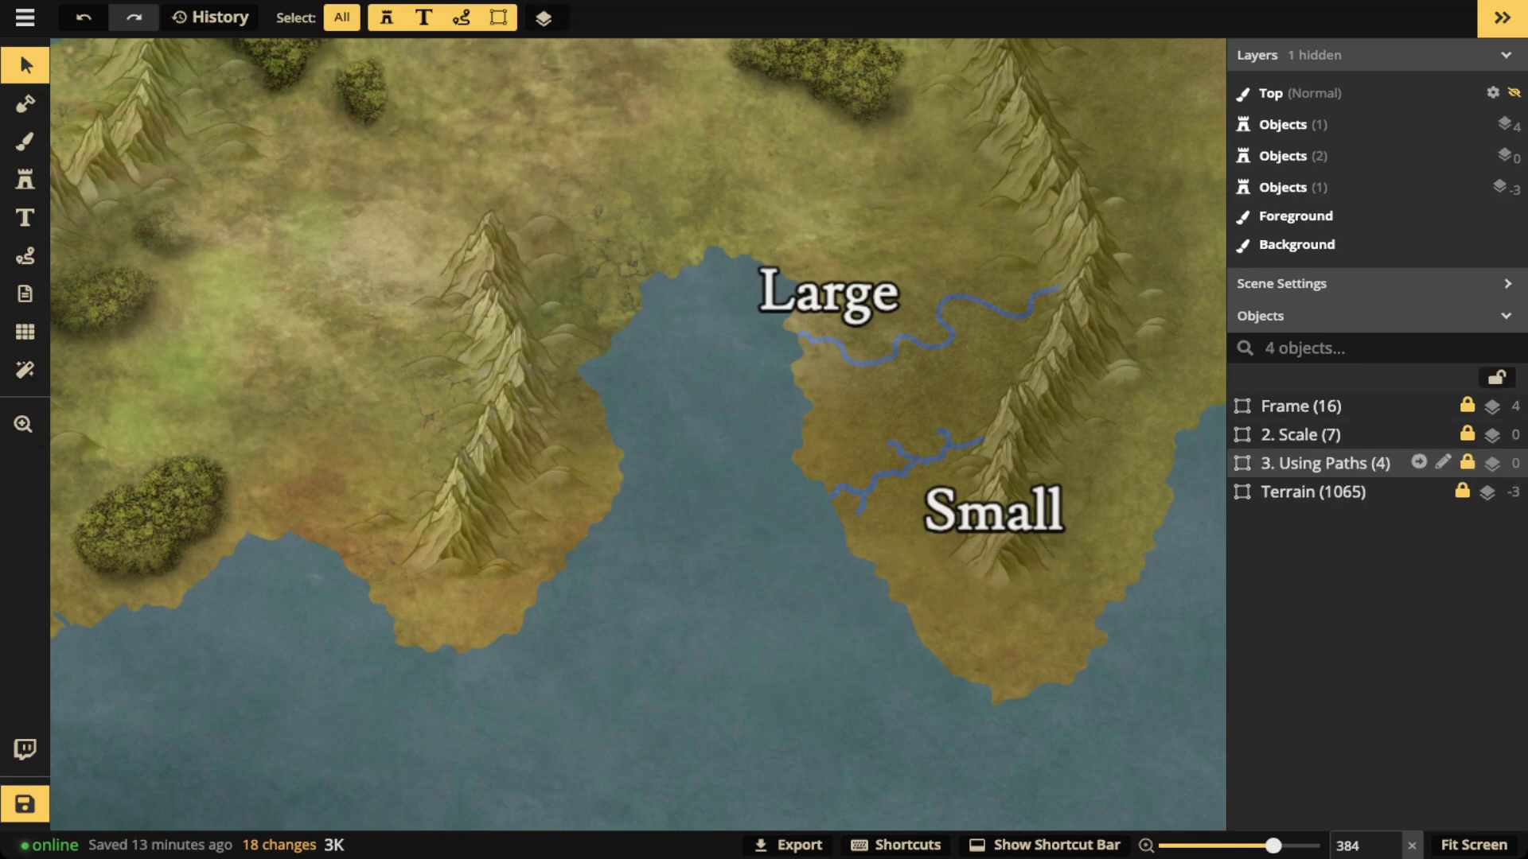
pyautogui.click(1300, 435)
pyautogui.press('Delete')
# Step: Over the orange landmass, switch to the Mask tool in Subtract mode with brush size 1
pyautogui.scroll(-3, 871, 330)
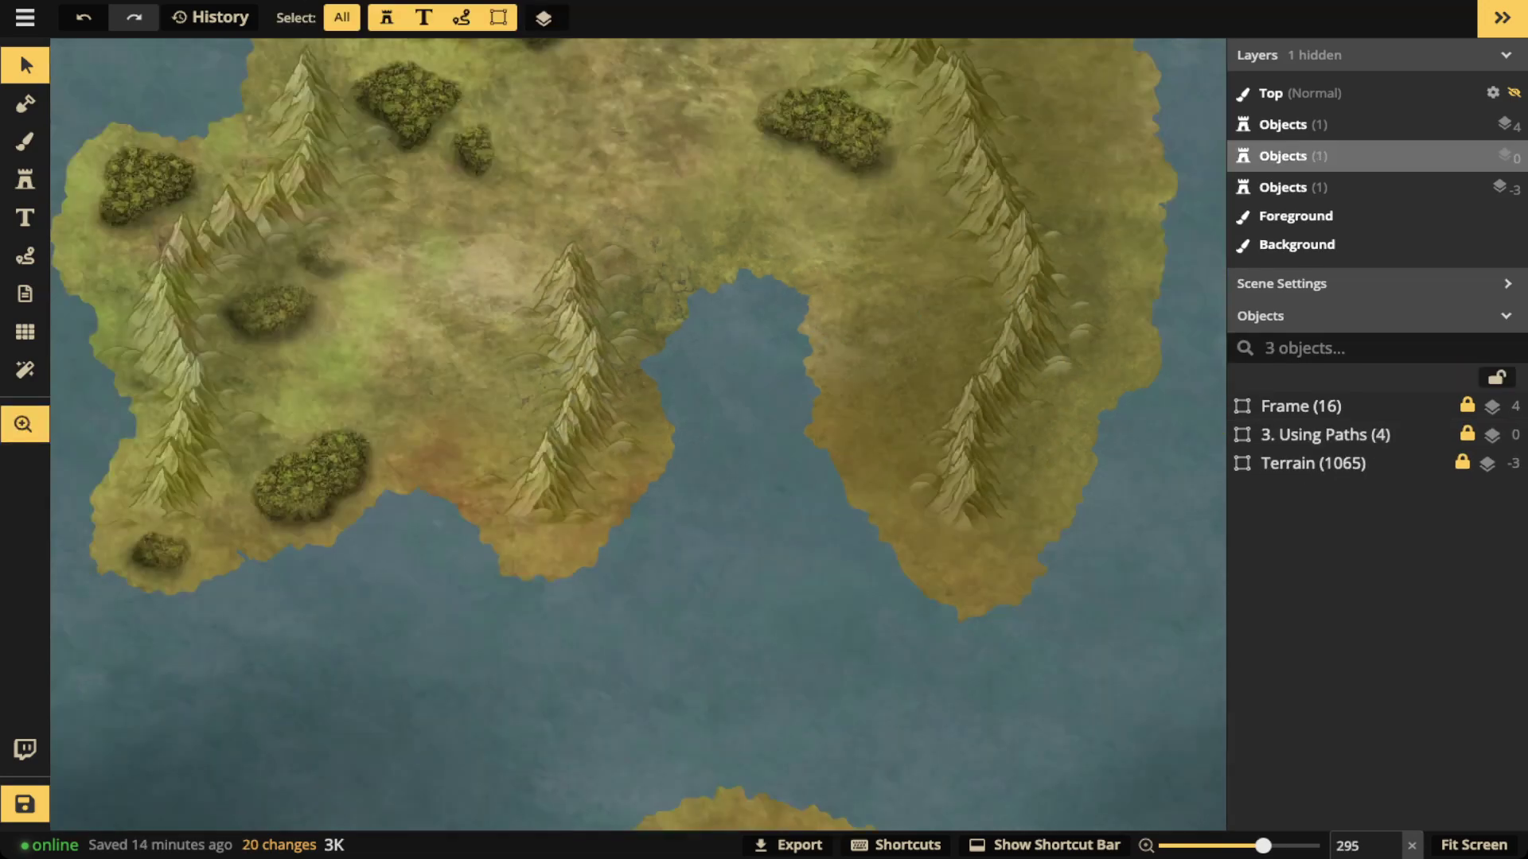
pyautogui.moveTo(557, 330); pyautogui.dragTo(1002, 497)
pyautogui.moveTo(318, 319); pyautogui.dragTo(980, 373)
pyautogui.scroll(-5, 640, 494)
pyautogui.moveTo(692, 414); pyautogui.dragTo(525, 514)
pyautogui.scroll(2, 573, 446)
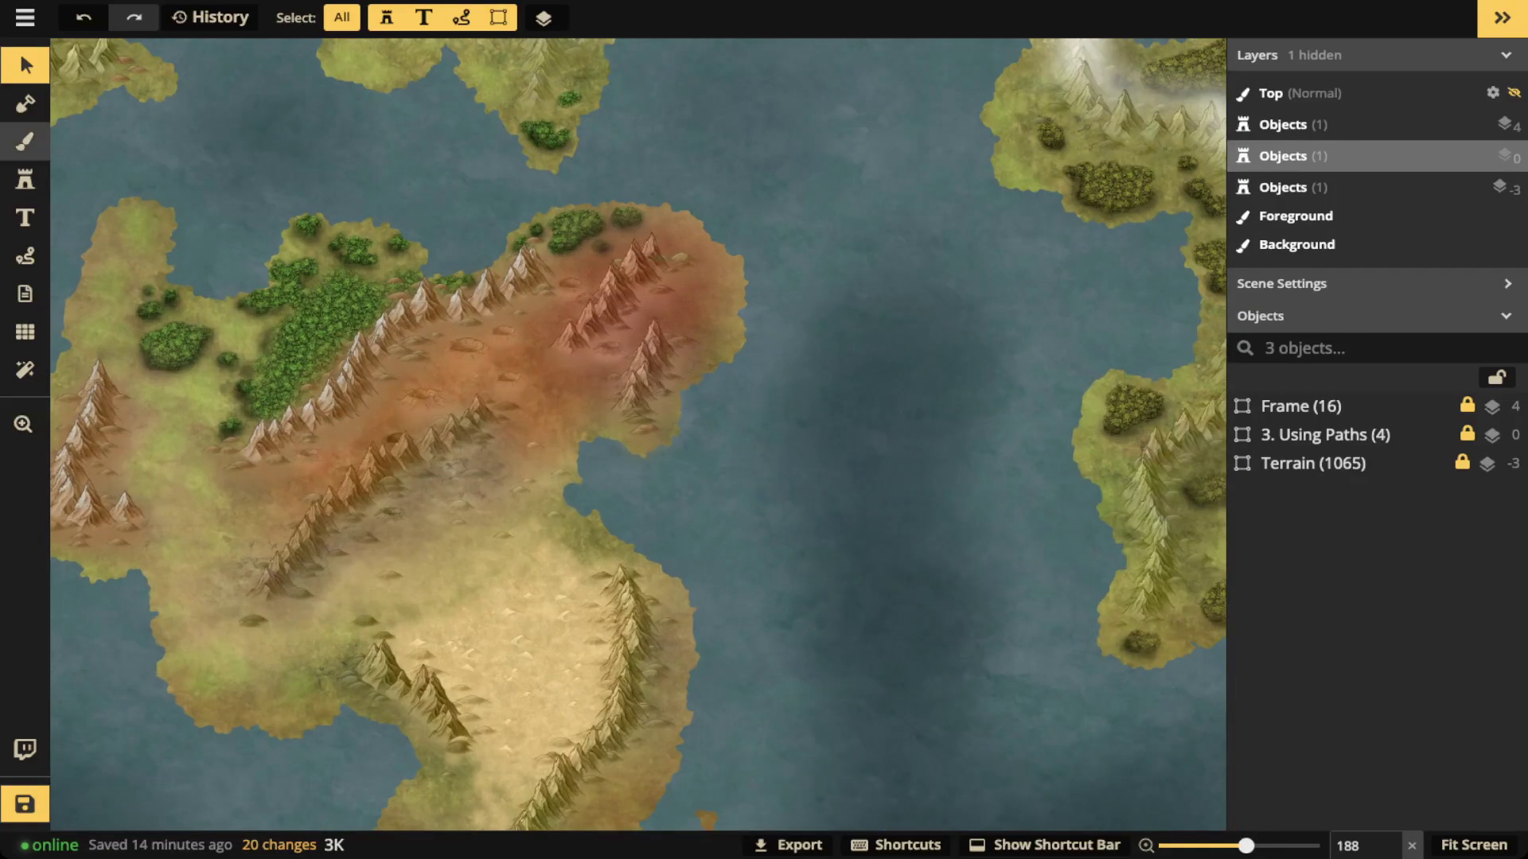
pyautogui.click(25, 104)
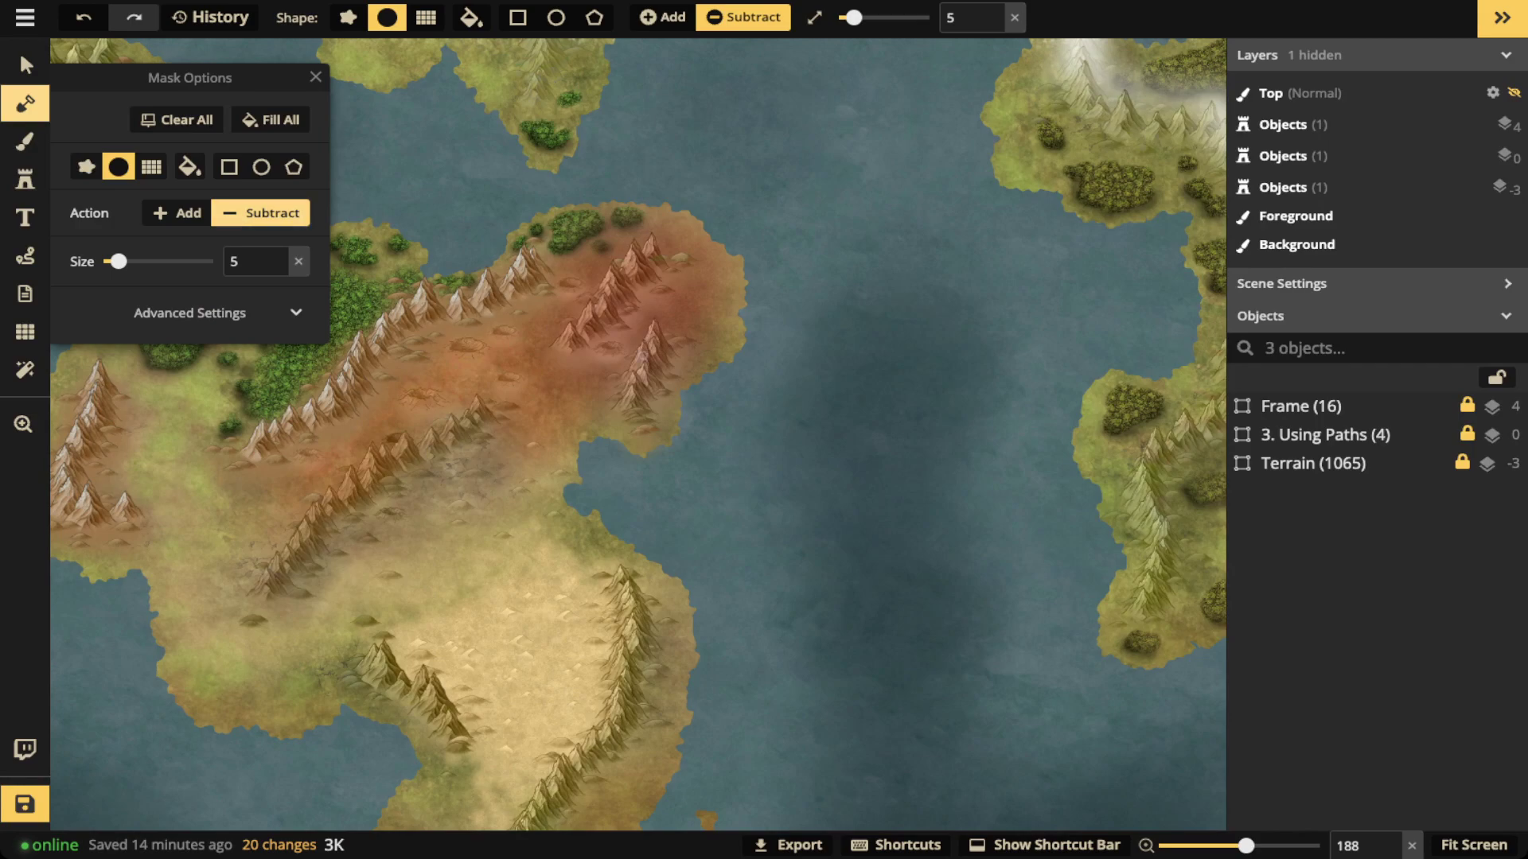
pyautogui.moveTo(119, 261); pyautogui.dragTo(103, 261)
# Step: Carve a thin river from the central mountains into the eastern bay
pyautogui.scroll(2, 618, 457)
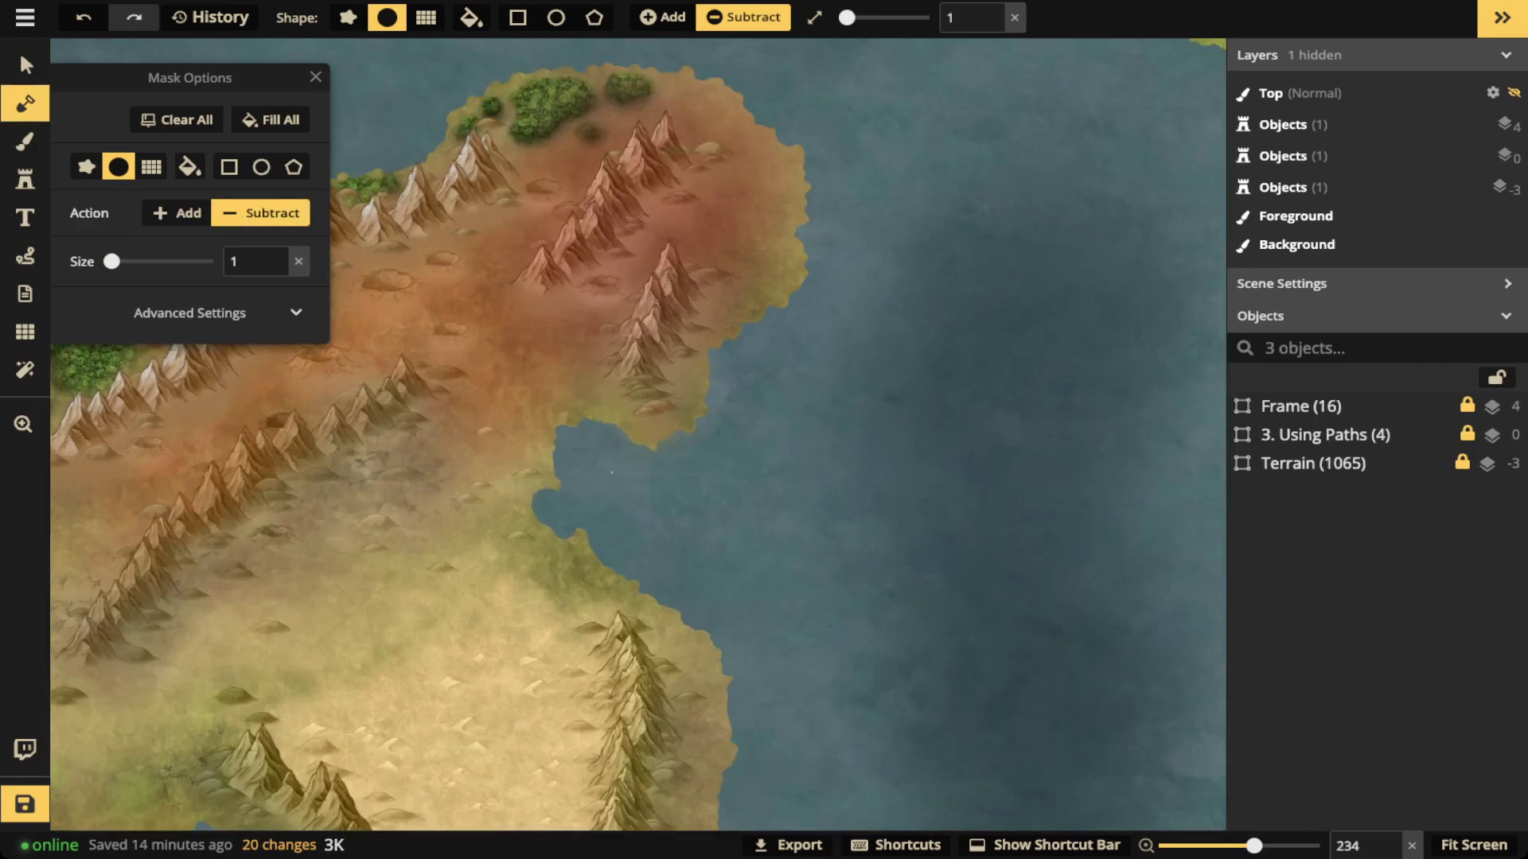
pyautogui.scroll(1, 613, 457)
pyautogui.moveTo(612, 457); pyautogui.dragTo(867, 448)
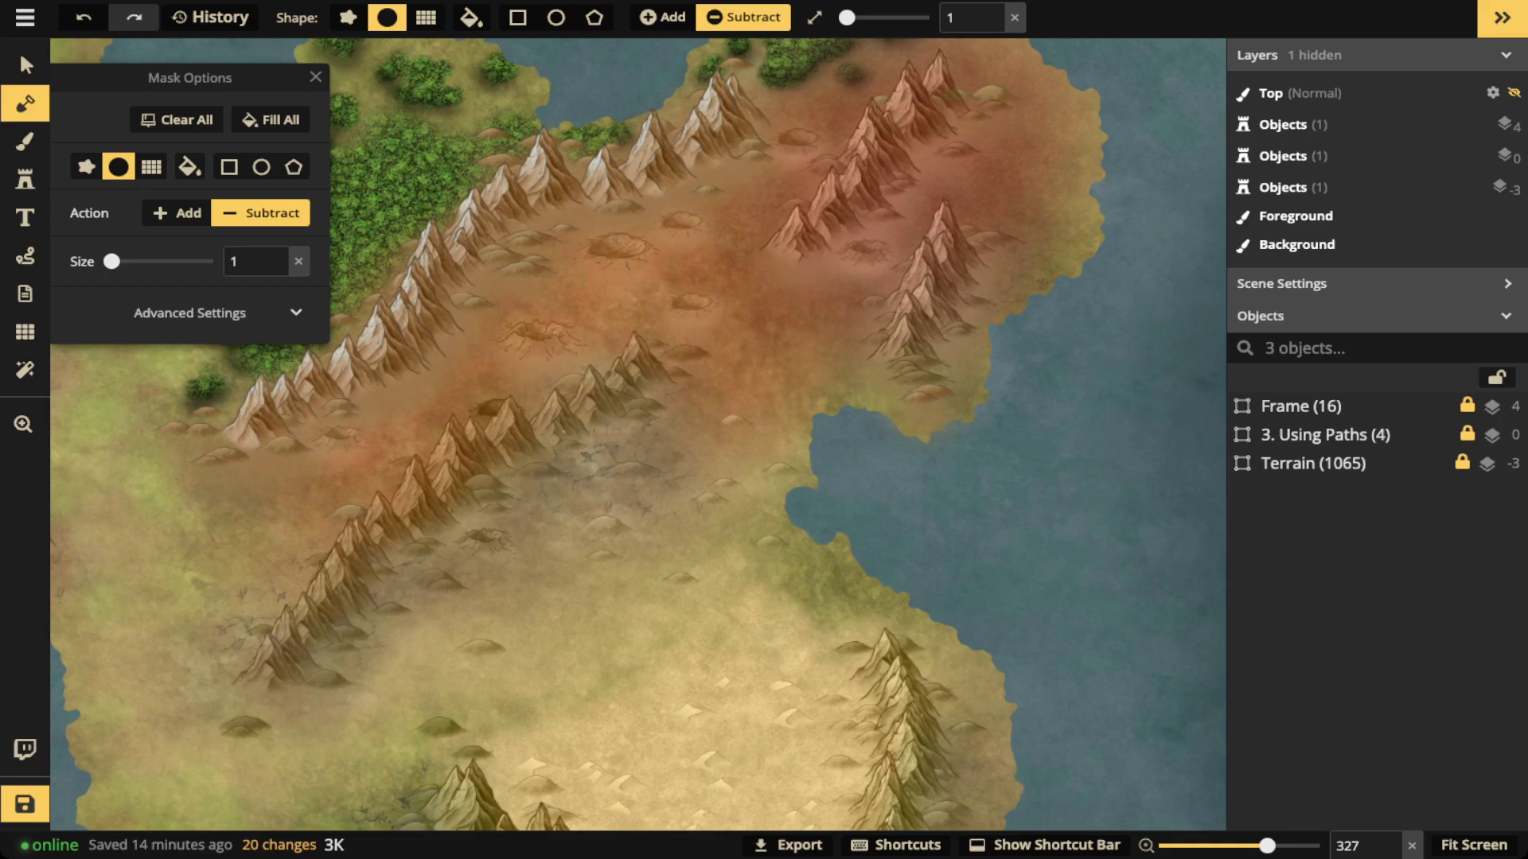
pyautogui.moveTo(552, 450)
pyautogui.mouseDown()
pyautogui.moveTo(586, 500)
pyautogui.moveTo(674, 509)
pyautogui.moveTo(741, 489)
pyautogui.moveTo(792, 516)
pyautogui.mouseUp()
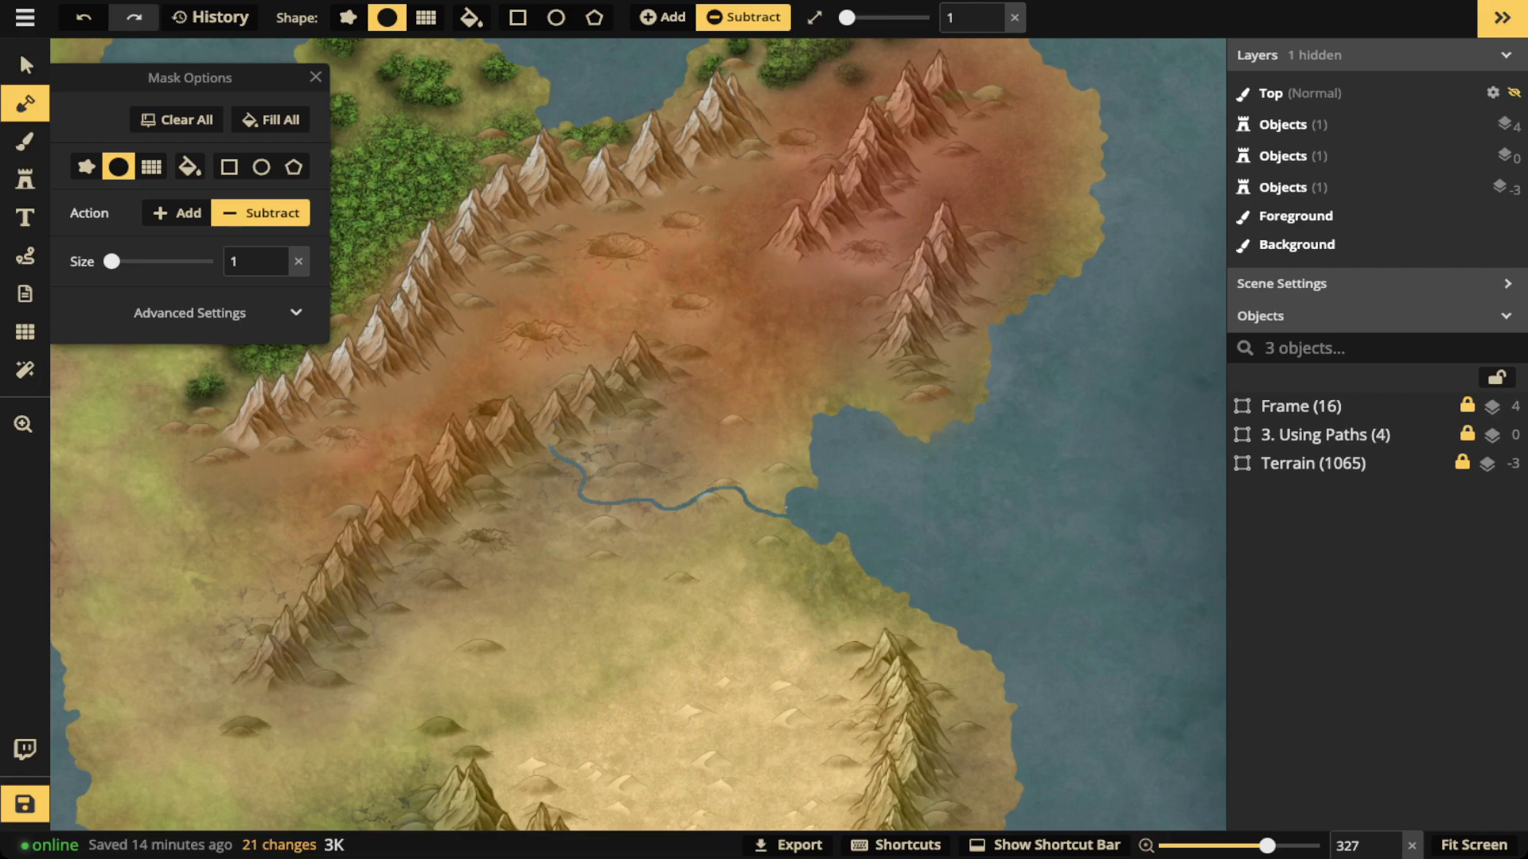
pyautogui.click(26, 64)
pyautogui.scroll(-2, 541, 334)
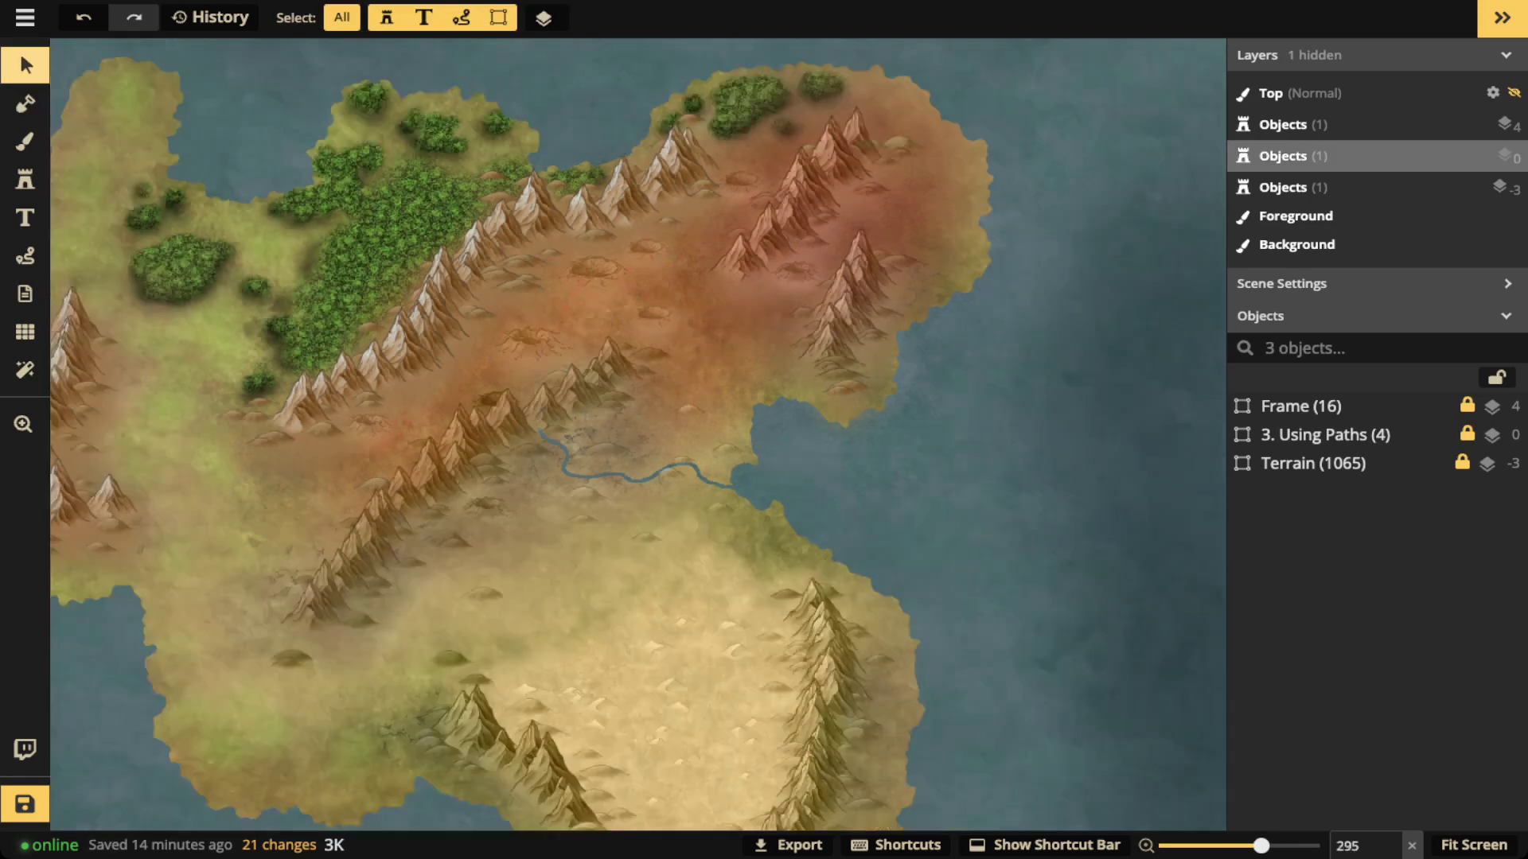
pyautogui.scroll(-2, 494, 397)
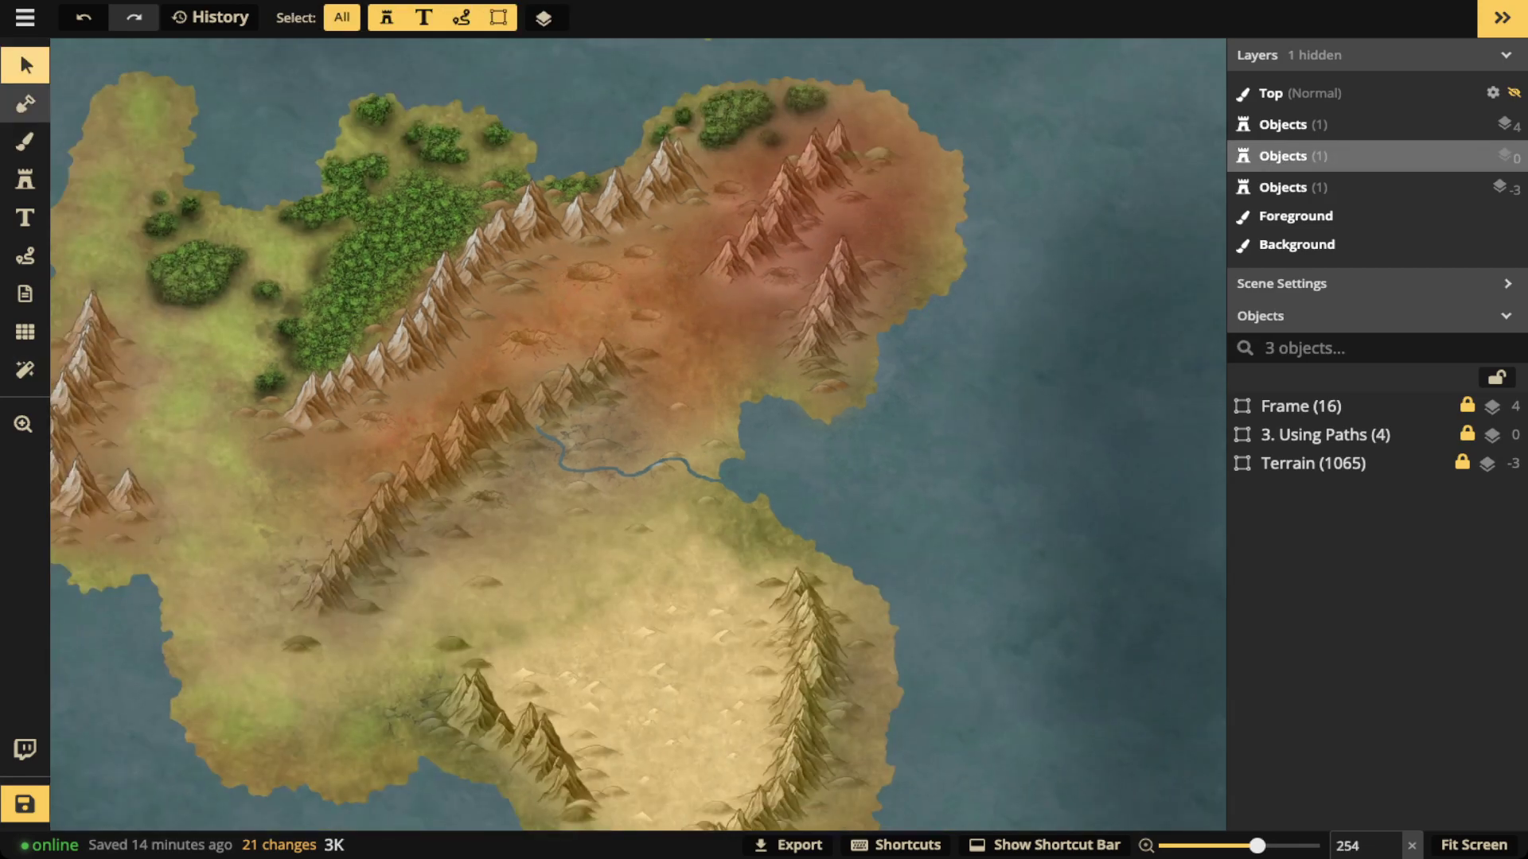
pyautogui.click(25, 103)
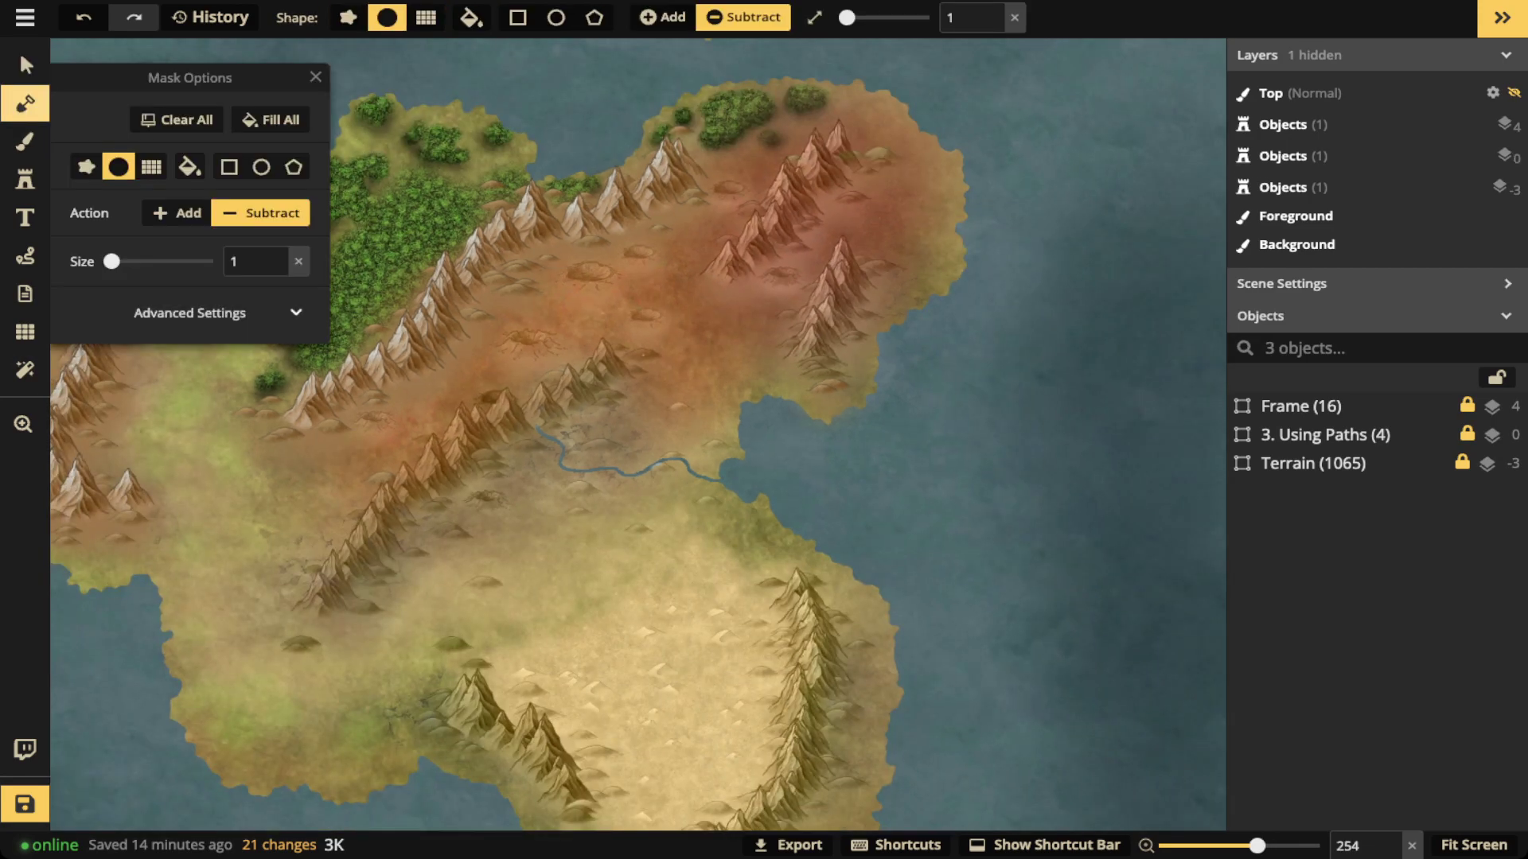
# Step: Enable mask effects in Advanced Settings and zoom in on the rippled coastline at the river mouth
pyautogui.click(190, 312)
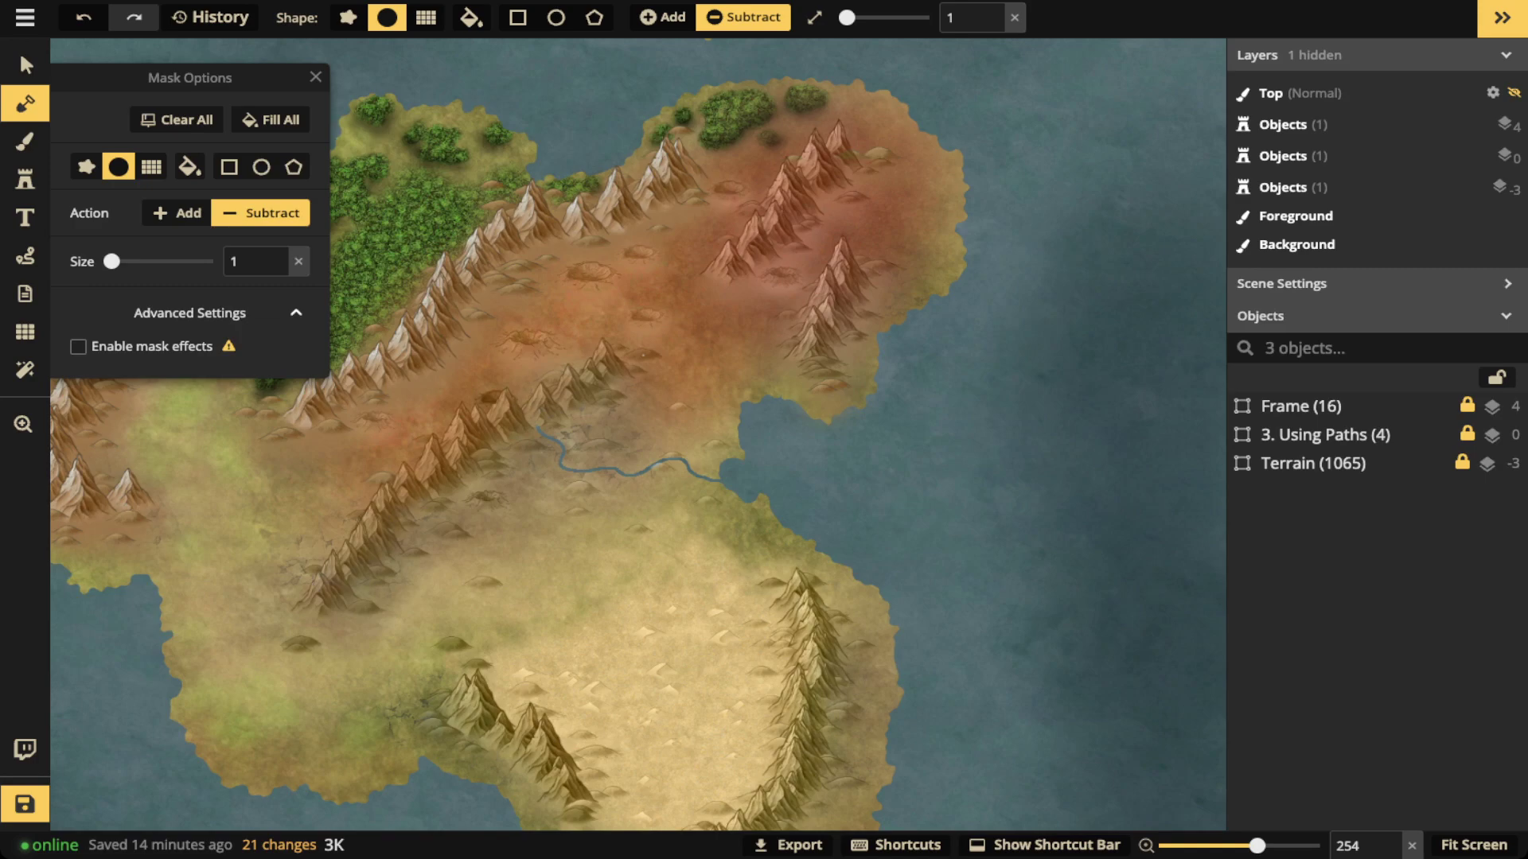
pyautogui.click(19, 51)
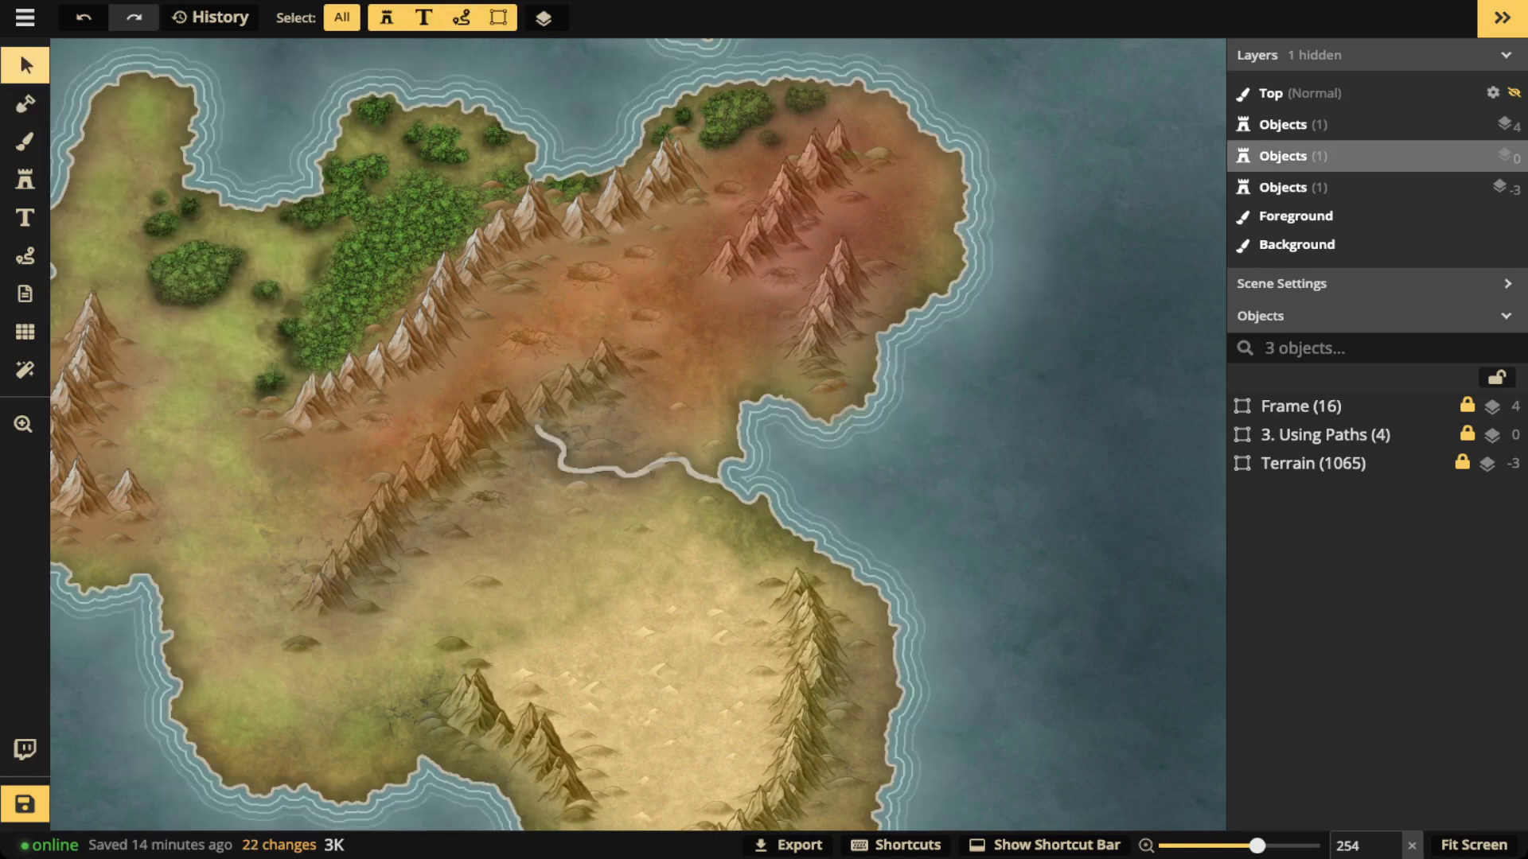
pyautogui.scroll(10, 704, 481)
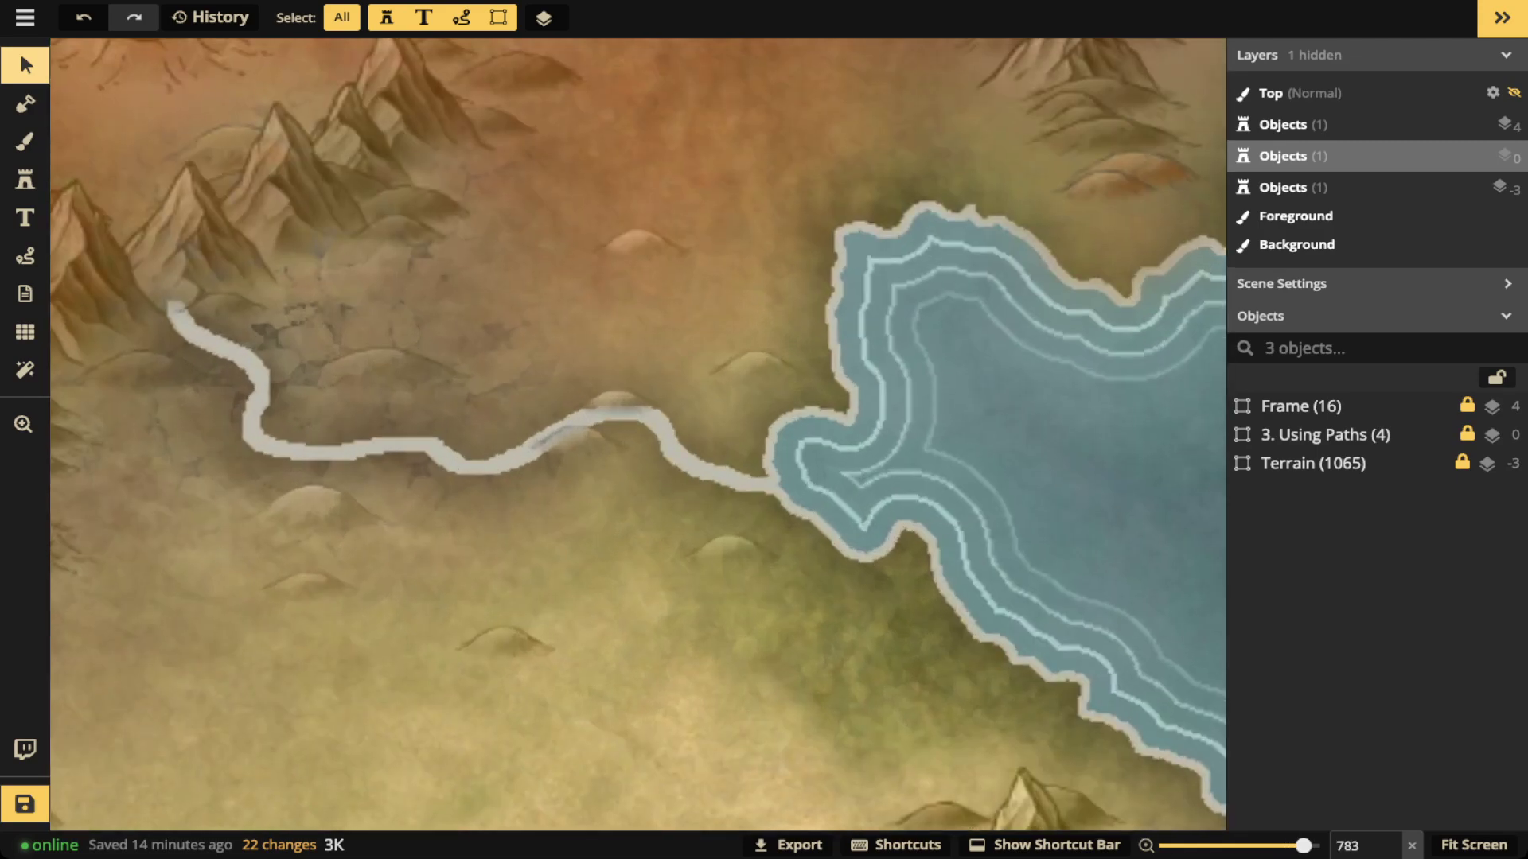
pyautogui.scroll(2, 705, 481)
pyautogui.press('space')
# Step: Inspect the river from source to bay, then turn off the mask Stroke effect
pyautogui.moveTo(704, 481); pyautogui.dragTo(881, 526)
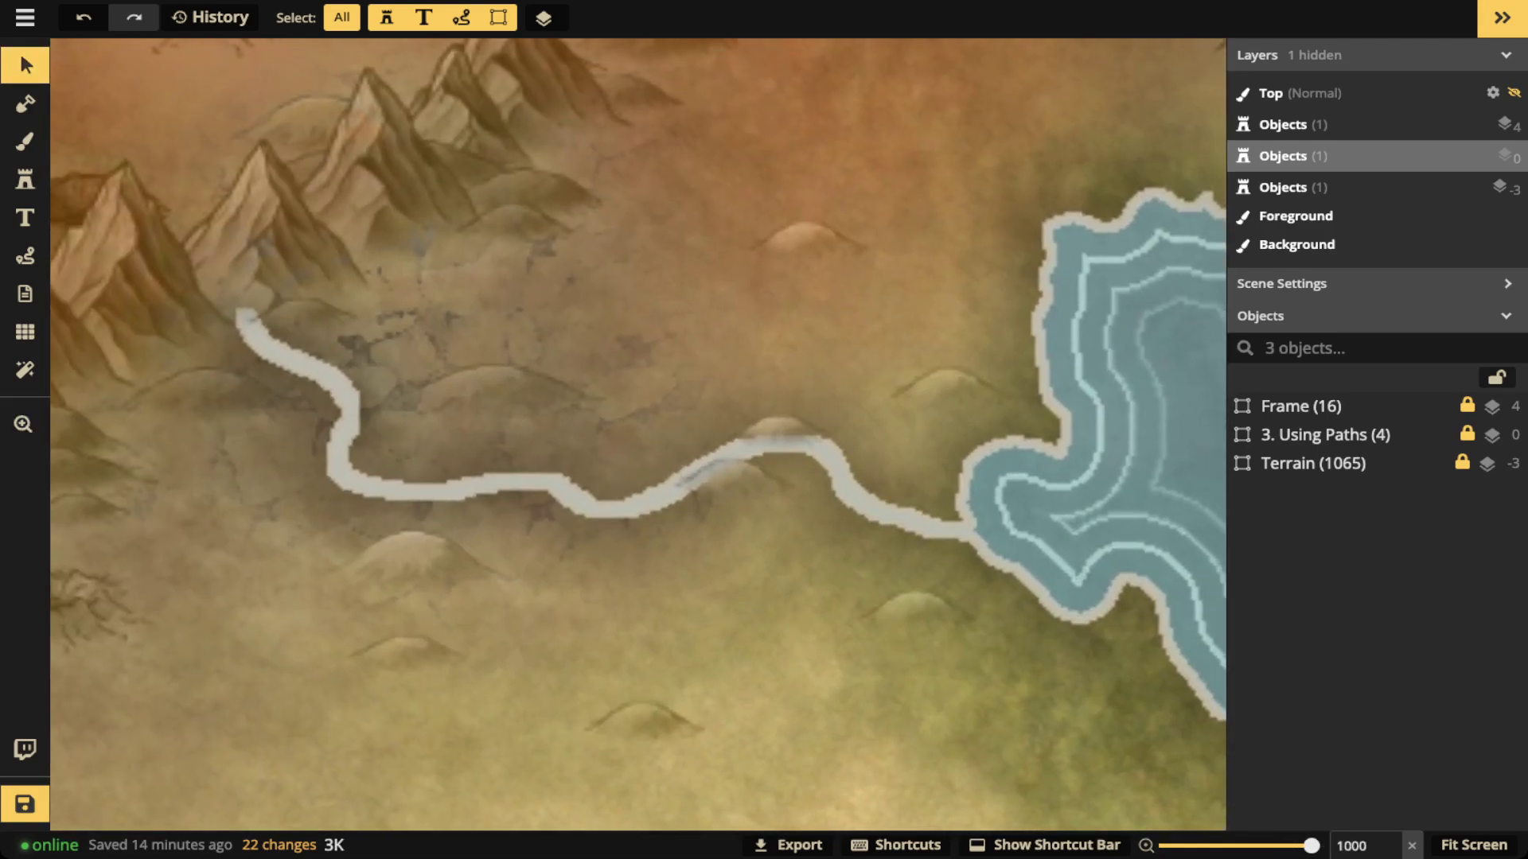
pyautogui.press('space')
pyautogui.moveTo(881, 525); pyautogui.dragTo(380, 451)
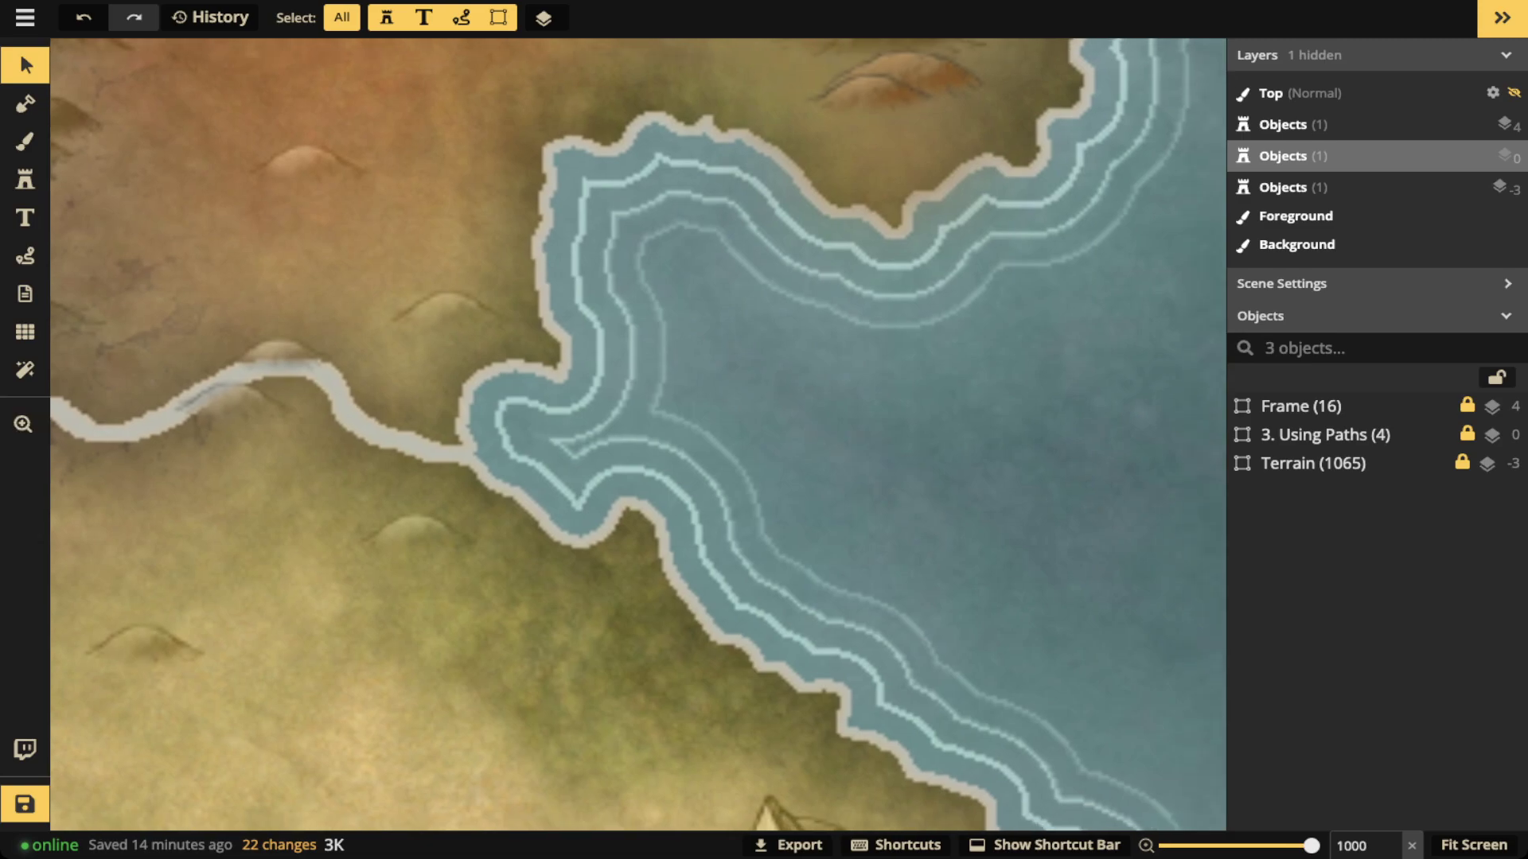
pyautogui.scroll(-8, 1079, 717)
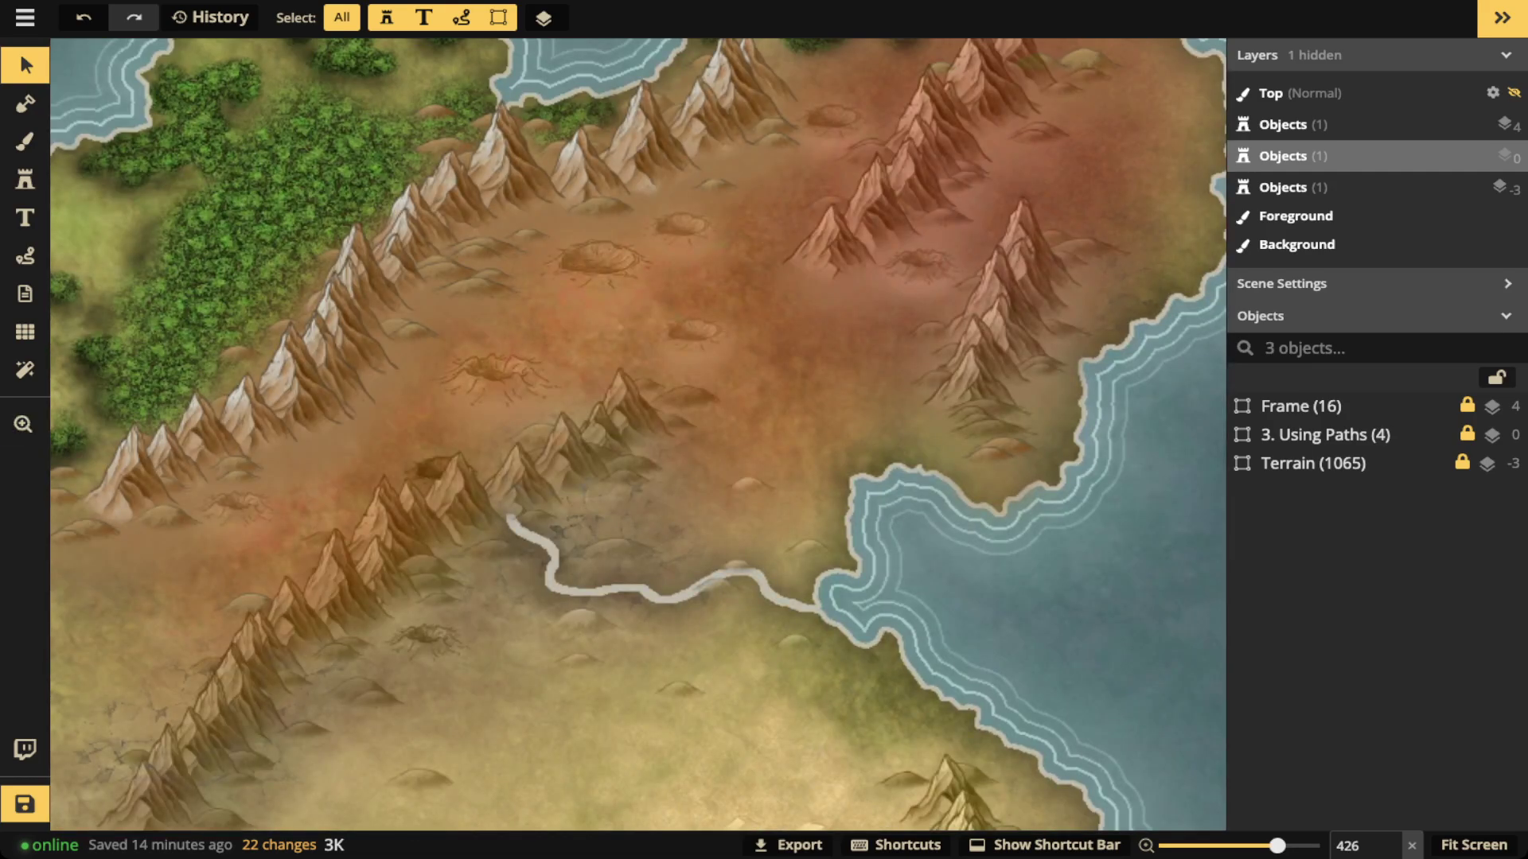
pyautogui.click(24, 104)
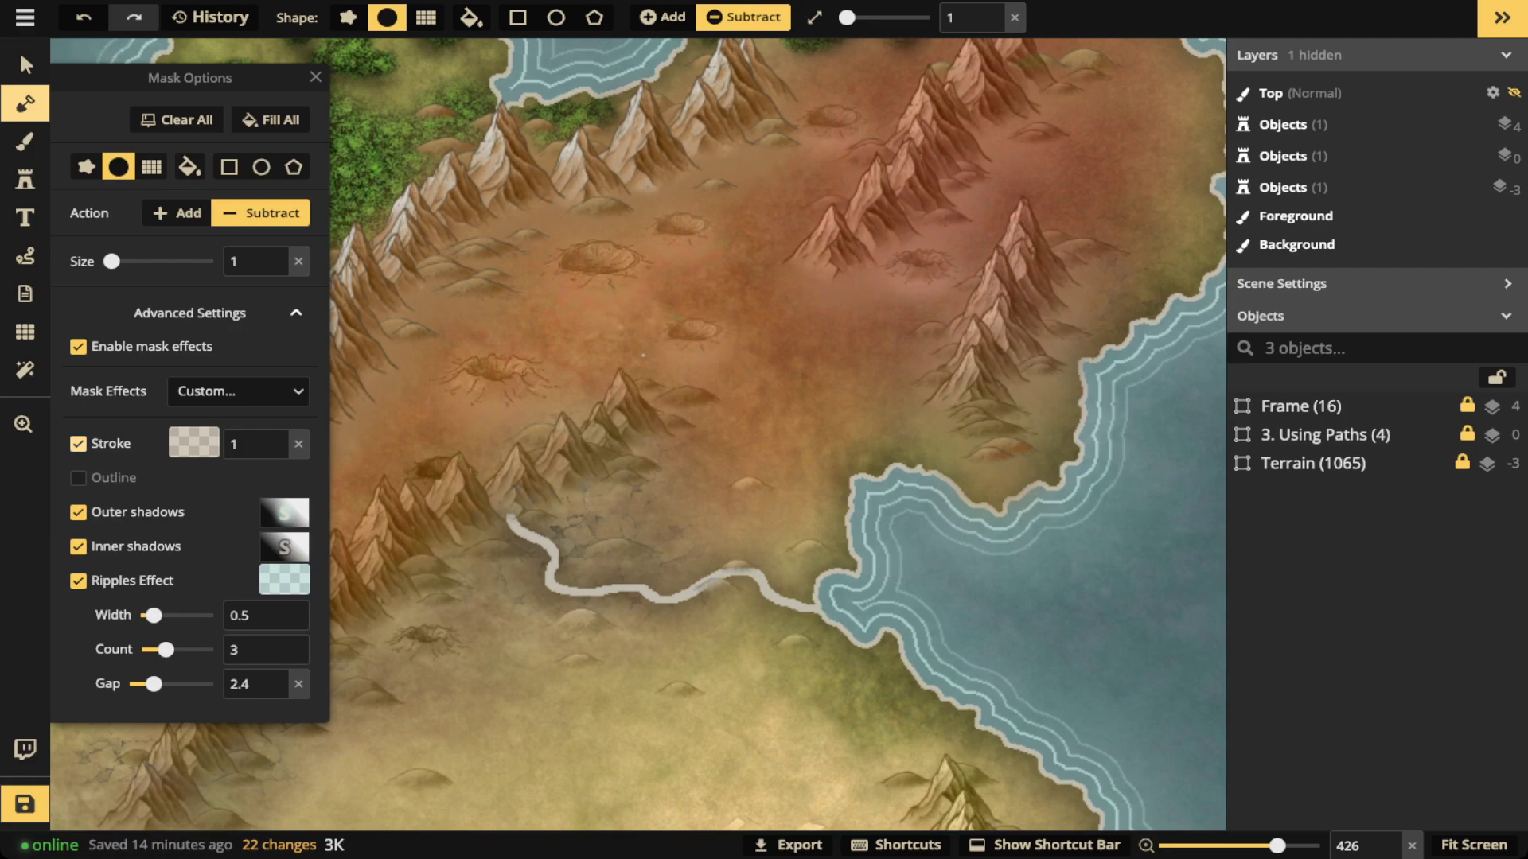
pyautogui.click(78, 444)
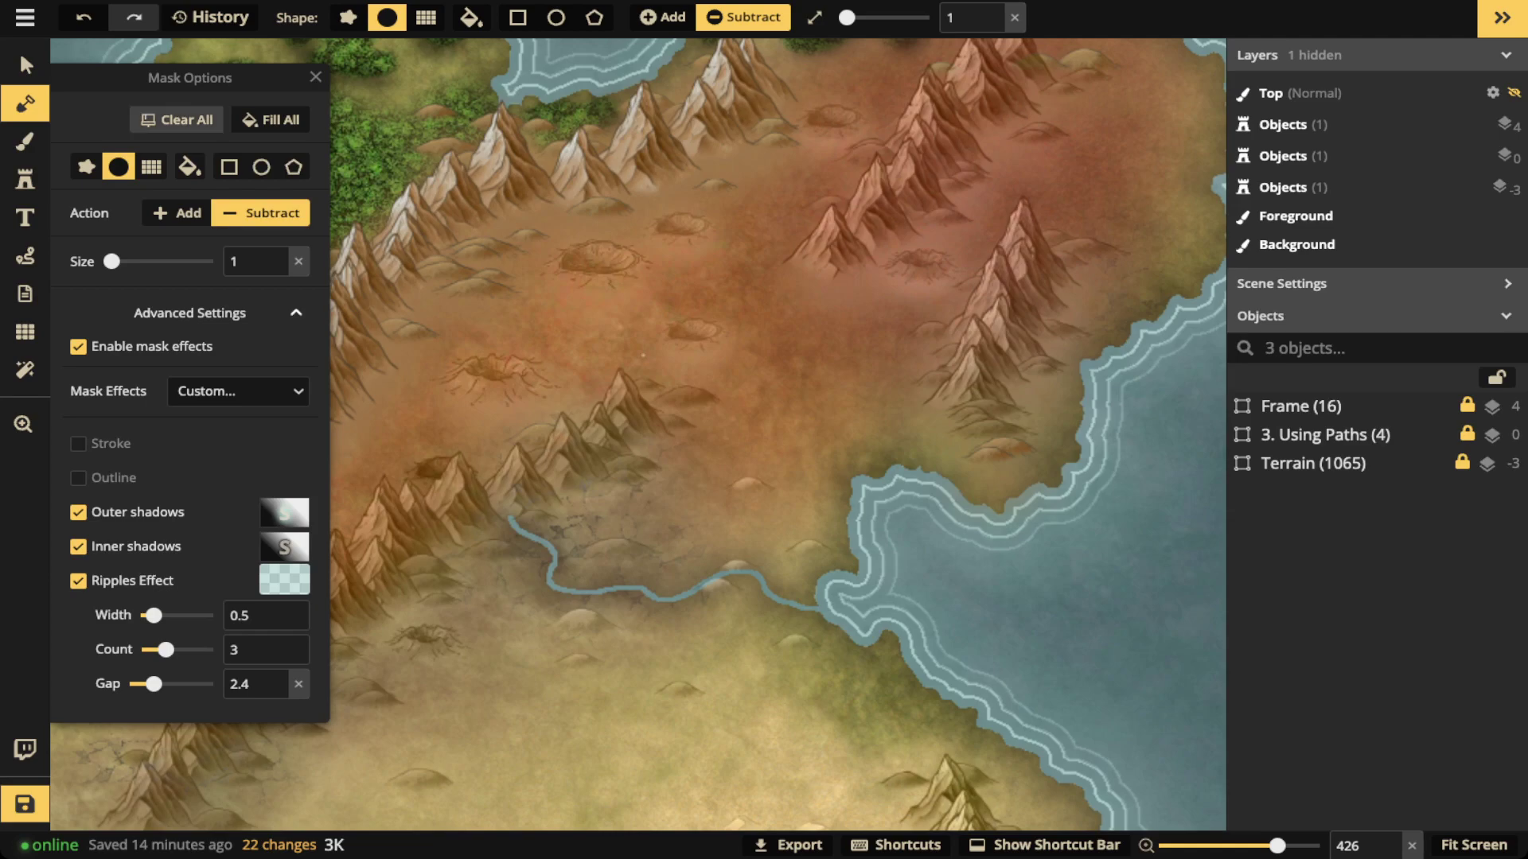
pyautogui.click(26, 65)
# Step: Turn the mask Stroke effect back on and close the Mask Options panel
pyautogui.scroll(-4, 574, 429)
pyautogui.press('m')
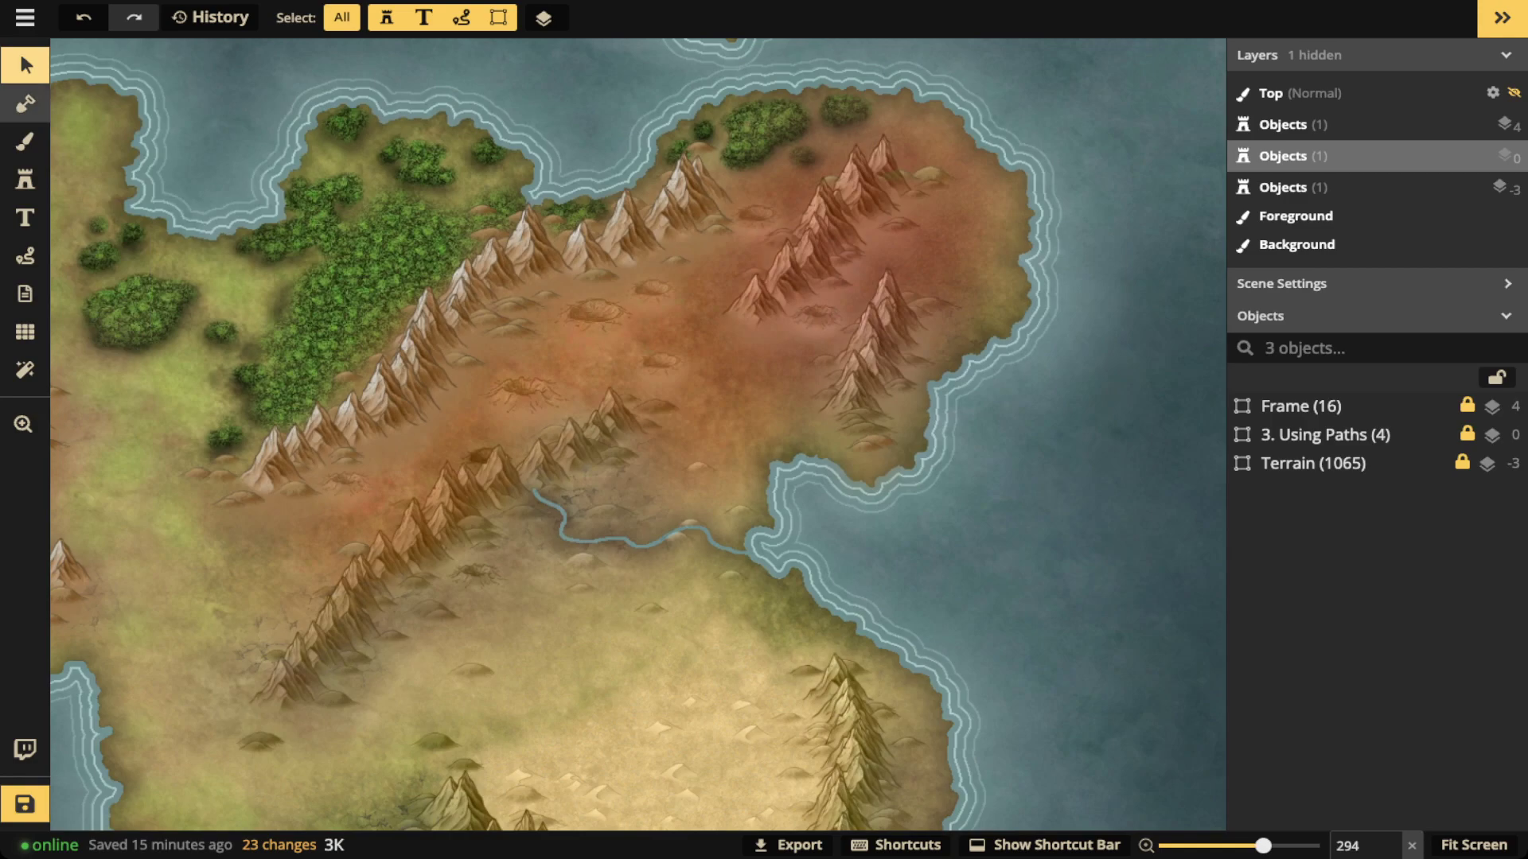
pyautogui.click(78, 444)
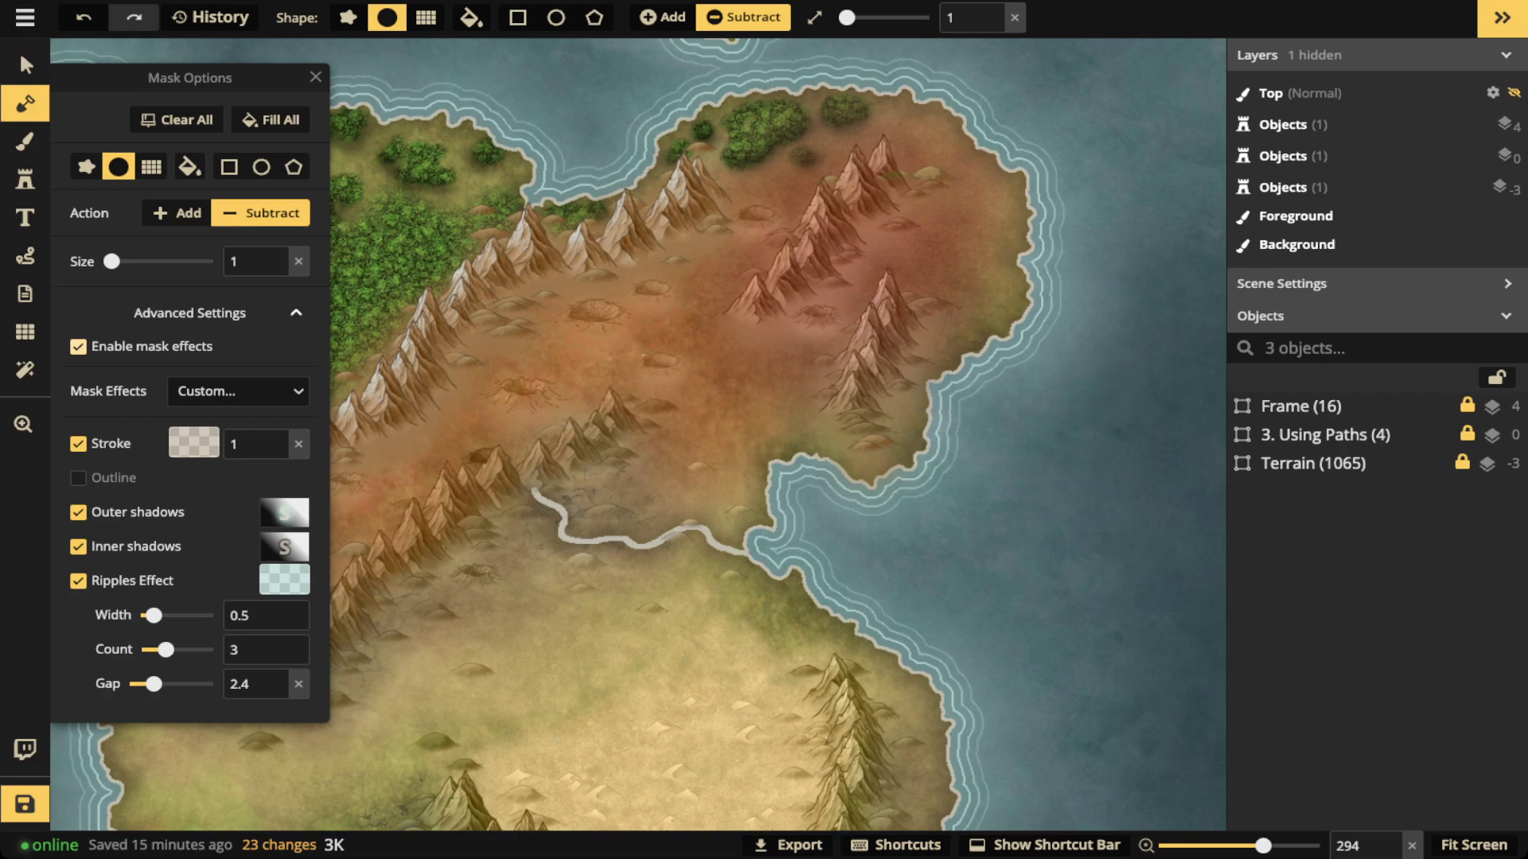
pyautogui.click(315, 77)
pyautogui.scroll(-5, 561, 477)
# Step: Pan across the map and select the 3. Using Paths example group
pyautogui.press('space')
pyautogui.moveTo(954, 477); pyautogui.dragTo(58, 473)
pyautogui.click(1325, 435)
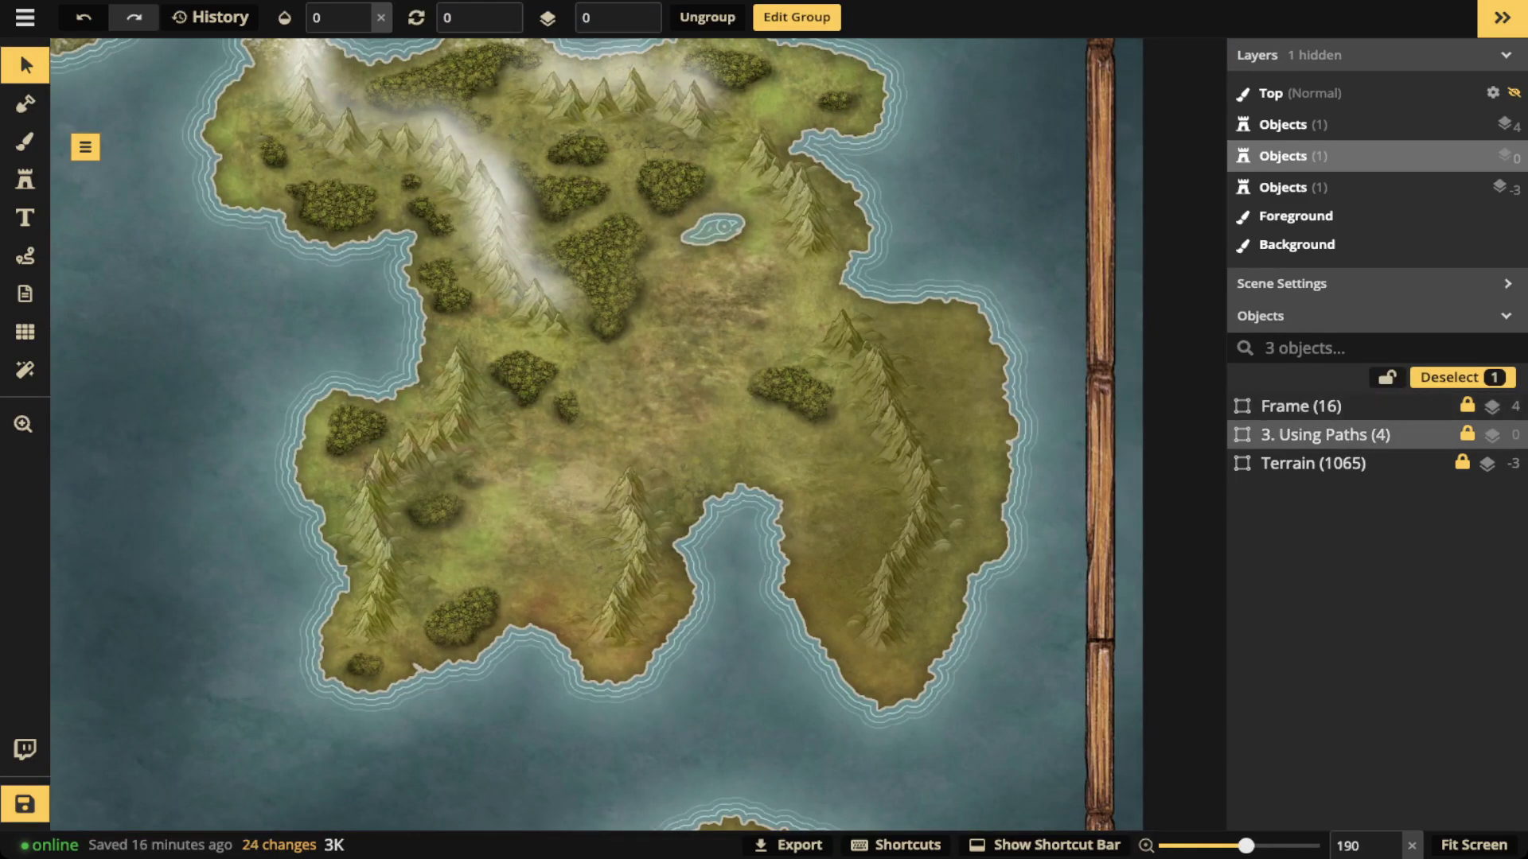
pyautogui.scroll(-3, 254, 235)
# Step: Set the group's opacity from 0 to 1 and zoom to the Hue 094097 river example
pyautogui.press('space')
pyautogui.moveTo(255, 235); pyautogui.dragTo(1154, 338)
pyautogui.click(380, 17)
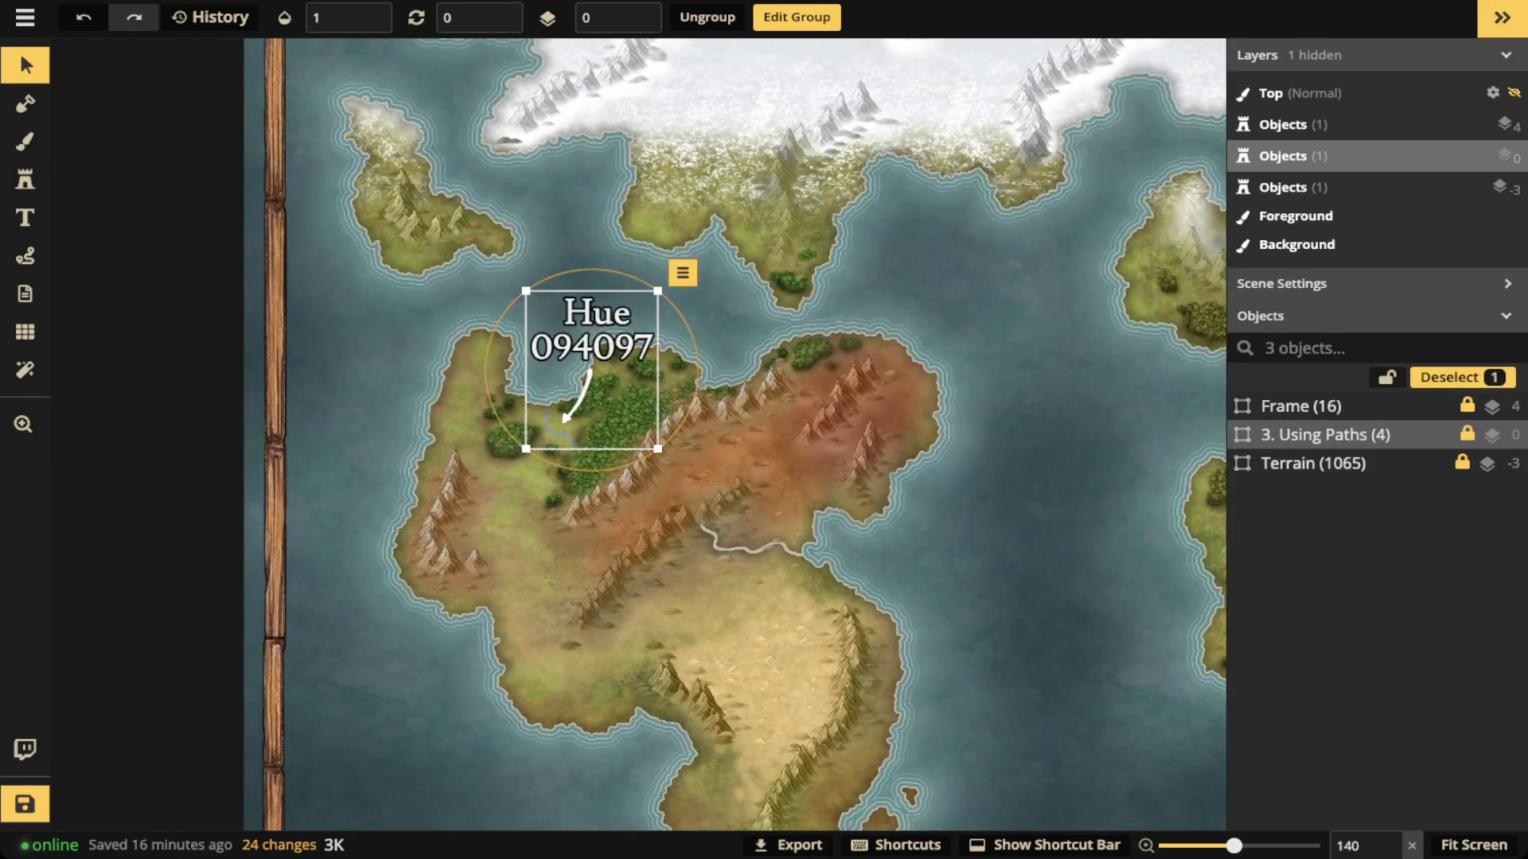
pyautogui.scroll(7, 569, 366)
pyautogui.press('z')
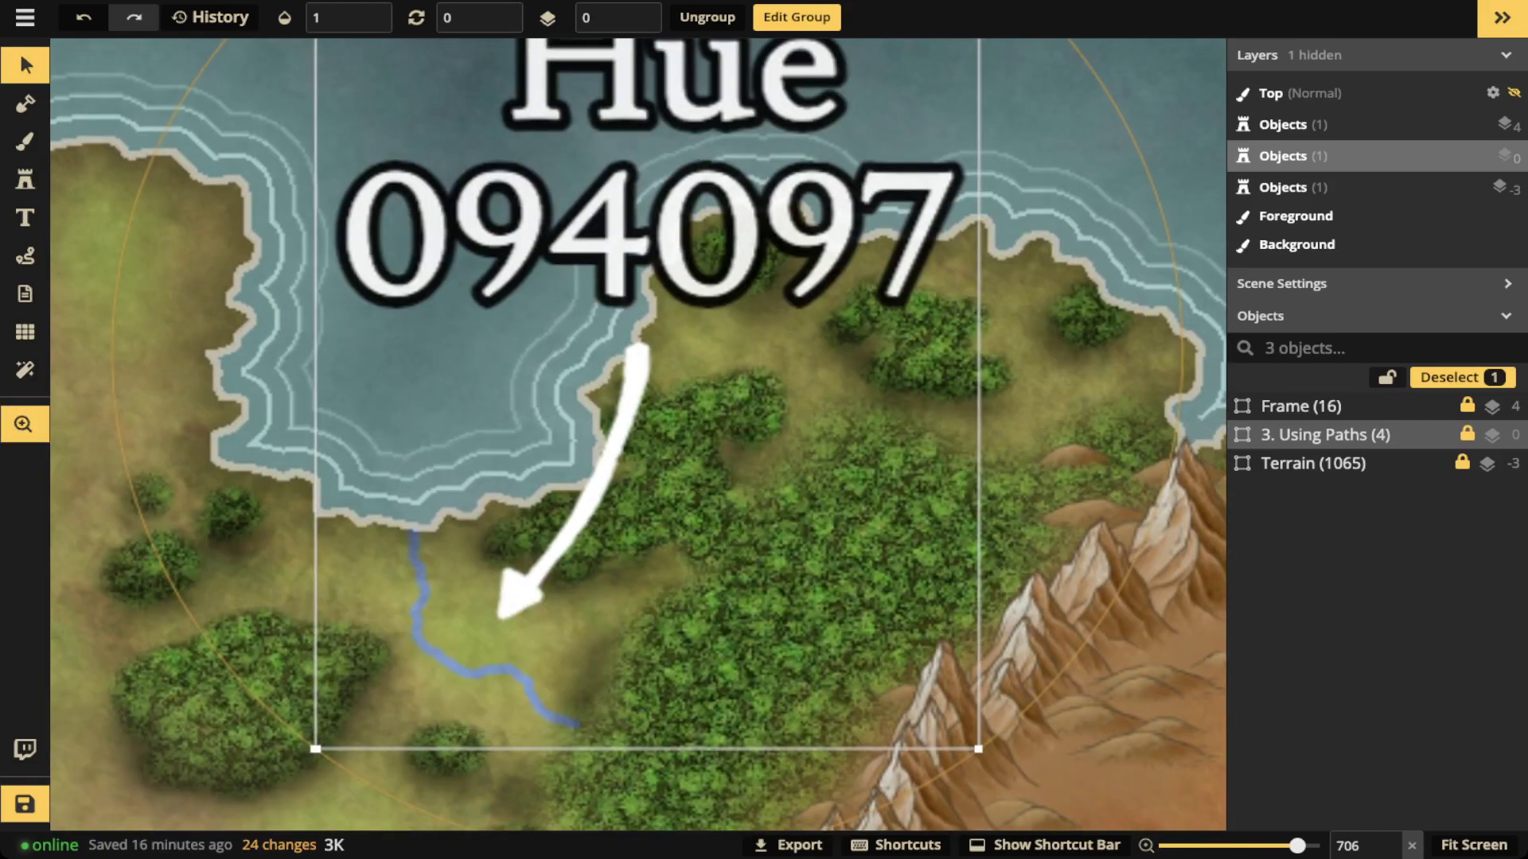
pyautogui.press('z')
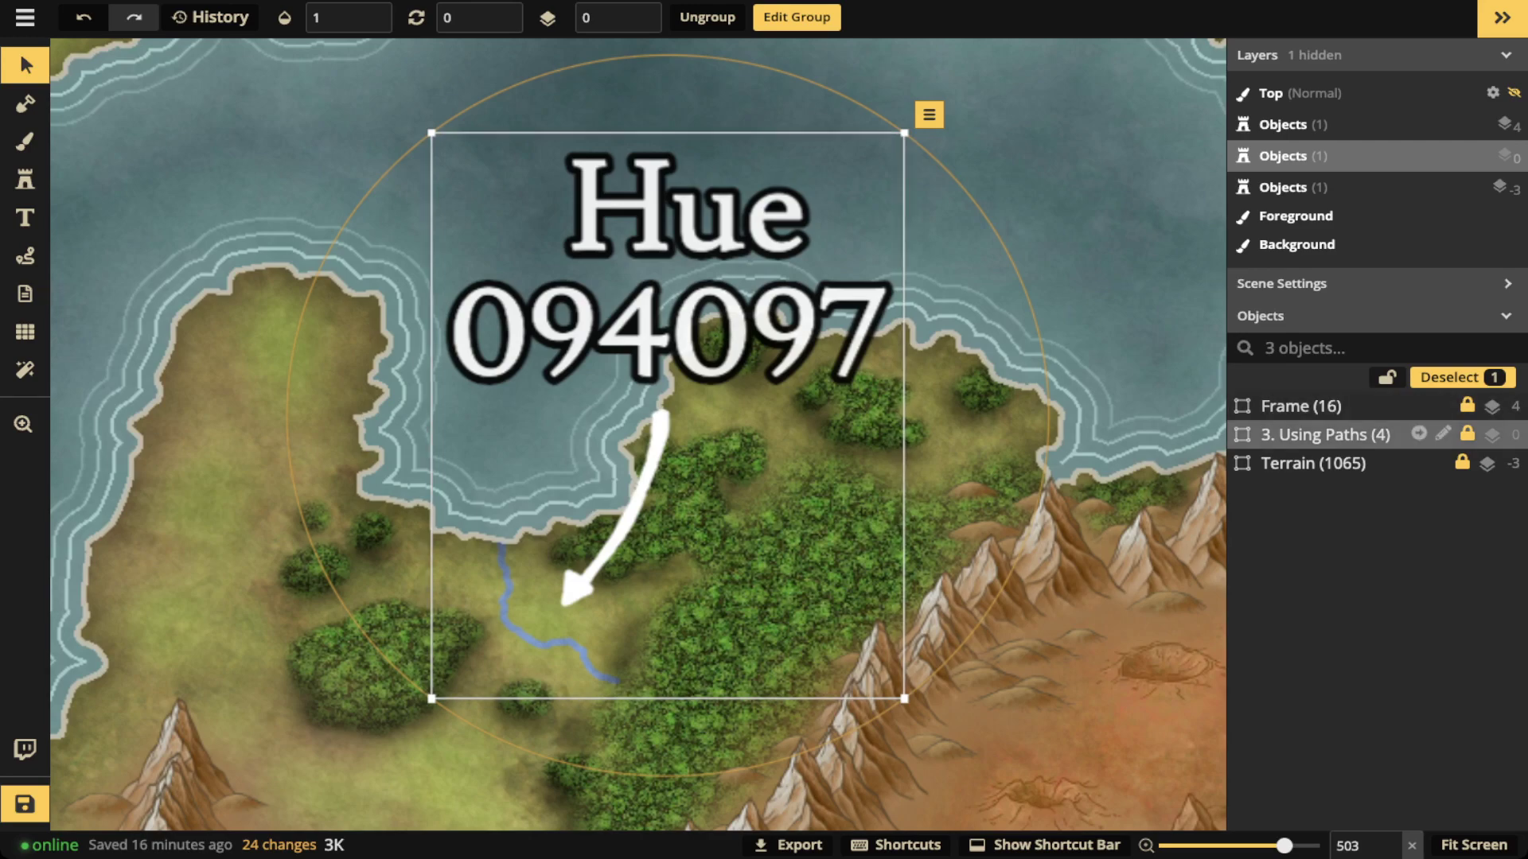
# Step: Edit the Using Paths group and change its blue river path width from 1.3 to 0.5
pyautogui.click(1443, 435)
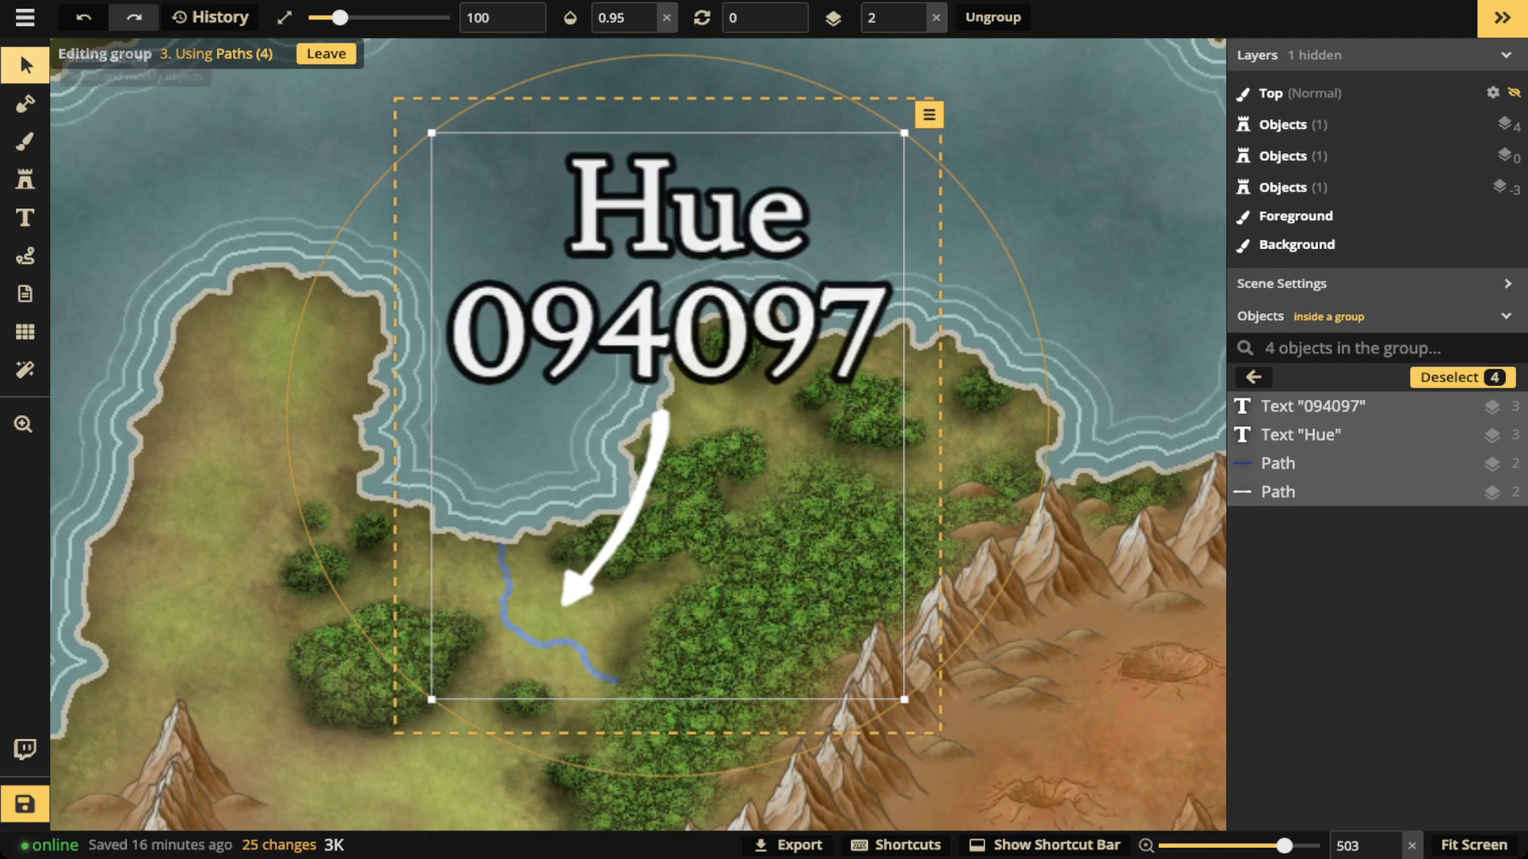
pyautogui.click(1313, 463)
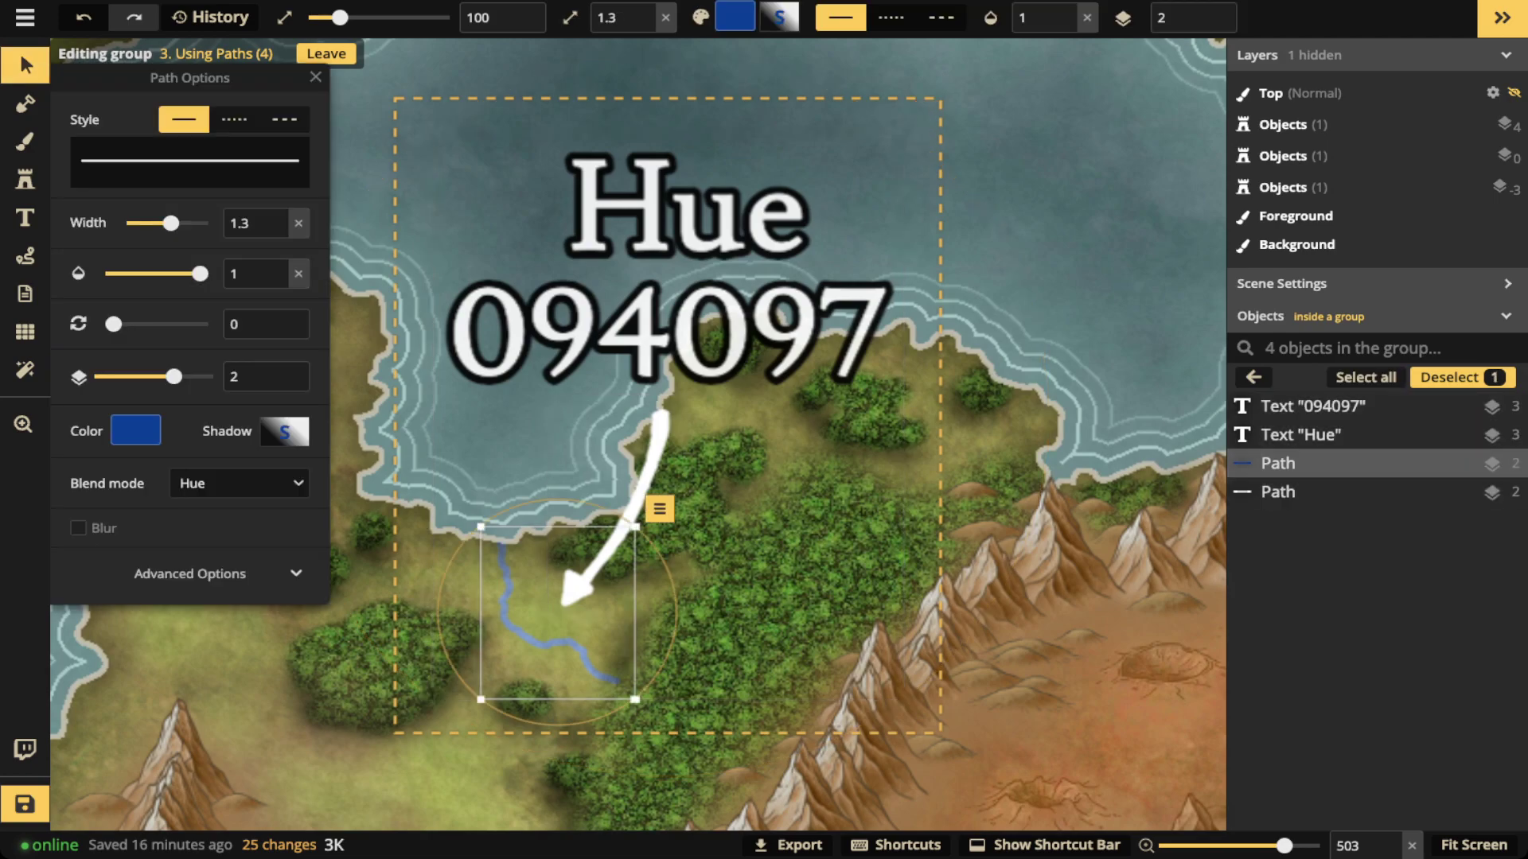
pyautogui.moveTo(171, 222); pyautogui.dragTo(144, 223)
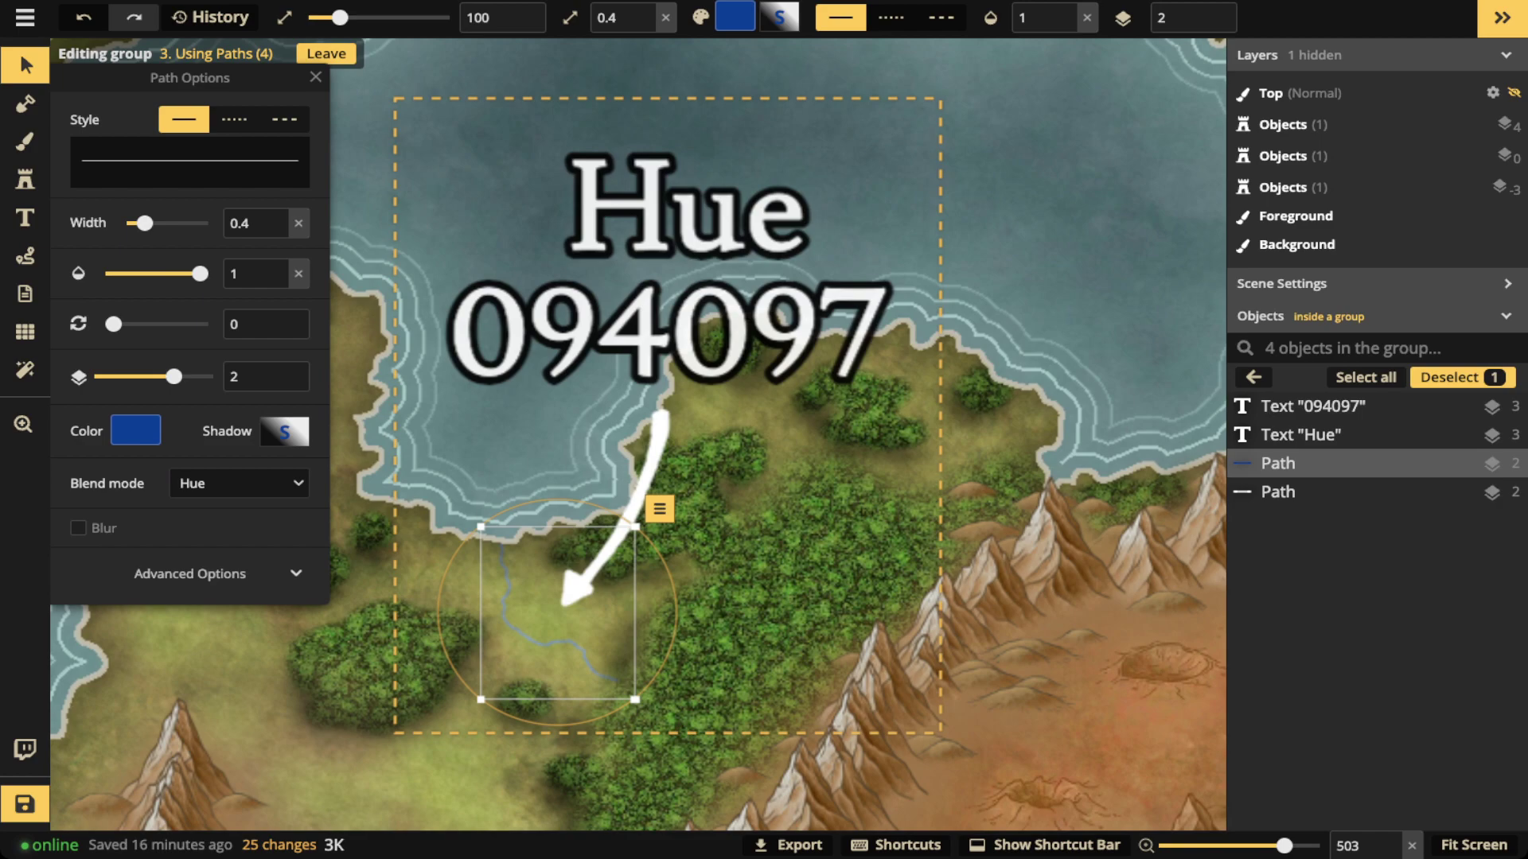
pyautogui.moveTo(144, 223)
pyautogui.mouseDown()
pyautogui.moveTo(199, 223)
pyautogui.moveTo(149, 223)
pyautogui.mouseUp()
pyautogui.scroll(-4, 578, 309)
# Step: Leave the group, zoom to the eastern continent's small lake, and select the Mask tool with Subtract, size 1
pyautogui.press('Escape')
pyautogui.press('Escape')
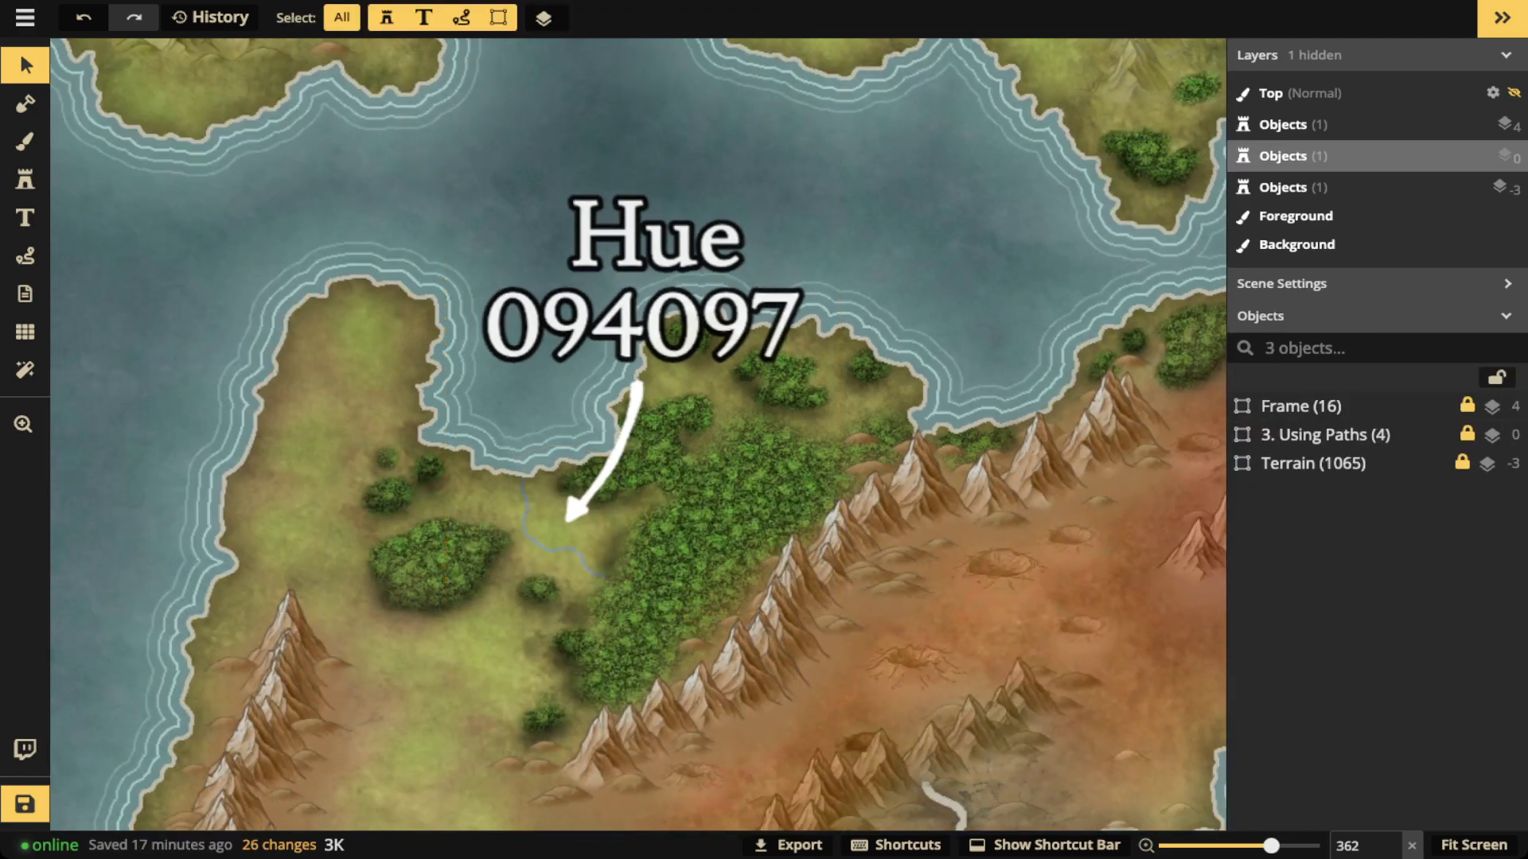
pyautogui.scroll(-12, 423, 409)
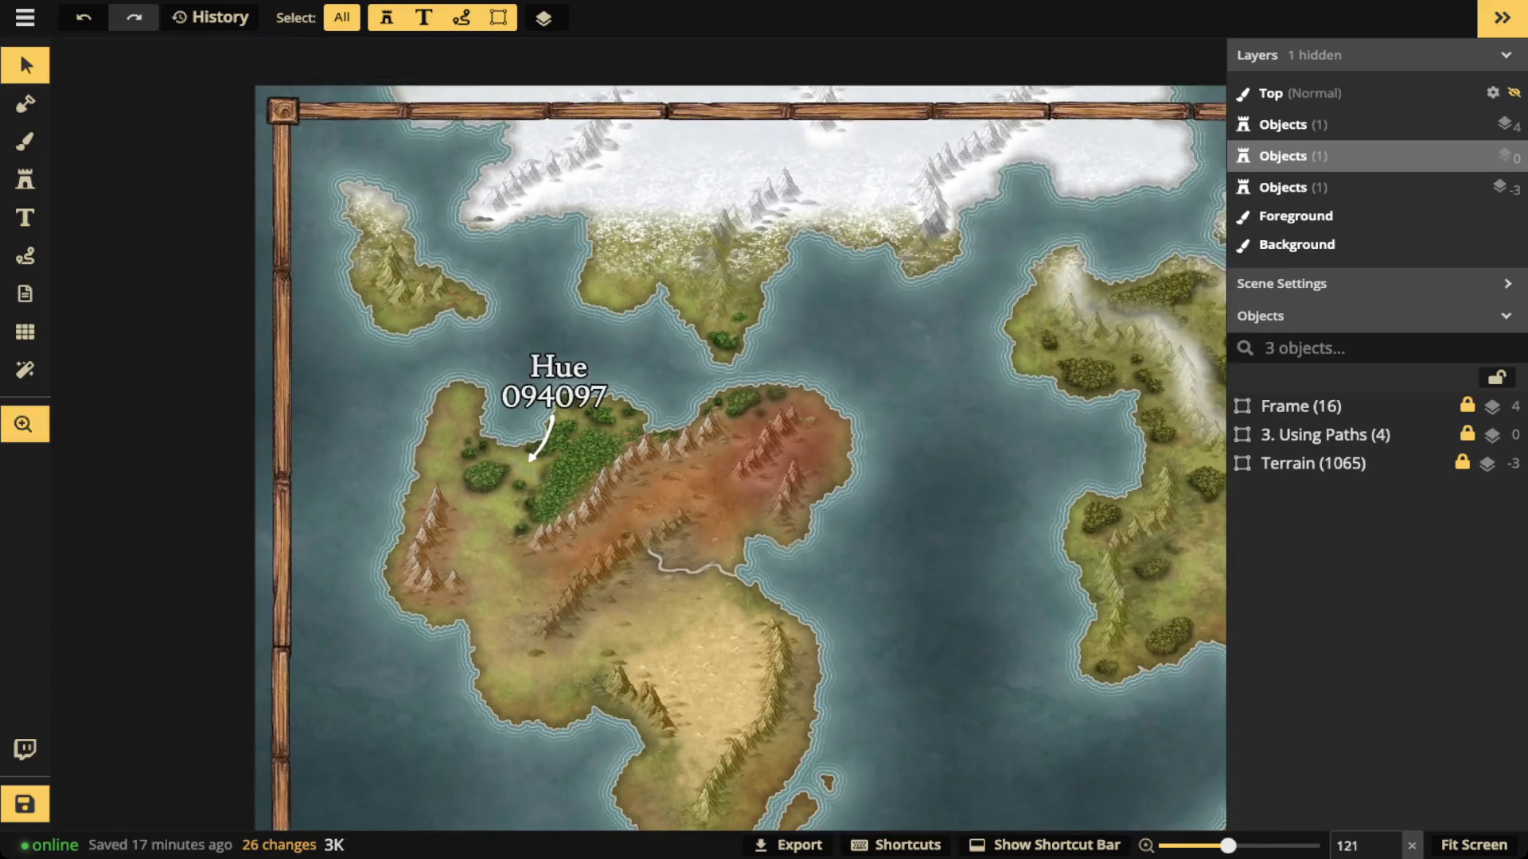
pyautogui.moveTo(1194, 430); pyautogui.dragTo(926, 401)
pyautogui.scroll(4, 986, 399)
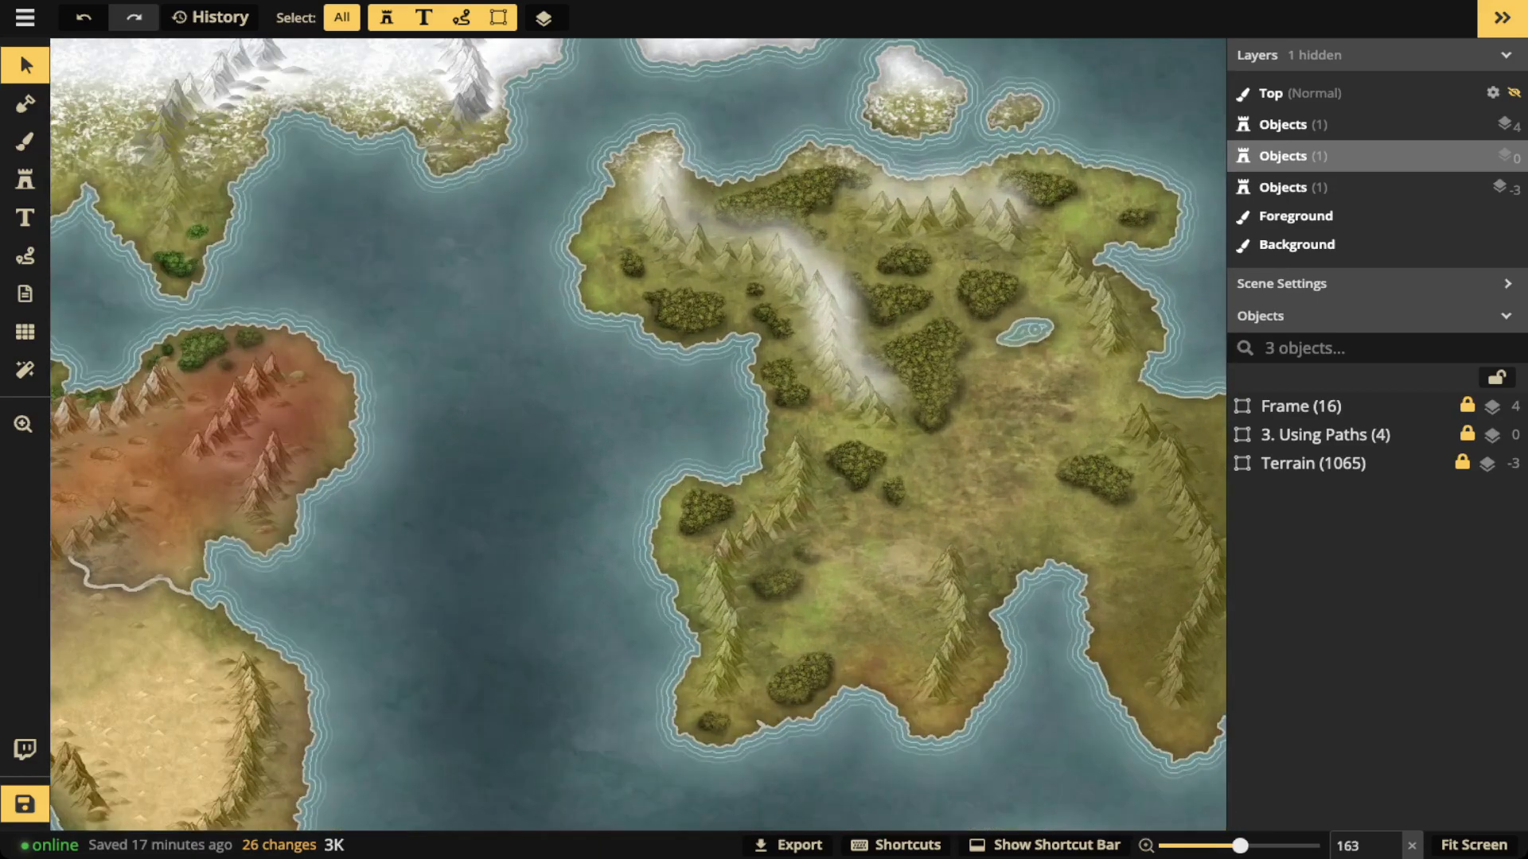
pyautogui.scroll(12, 1058, 324)
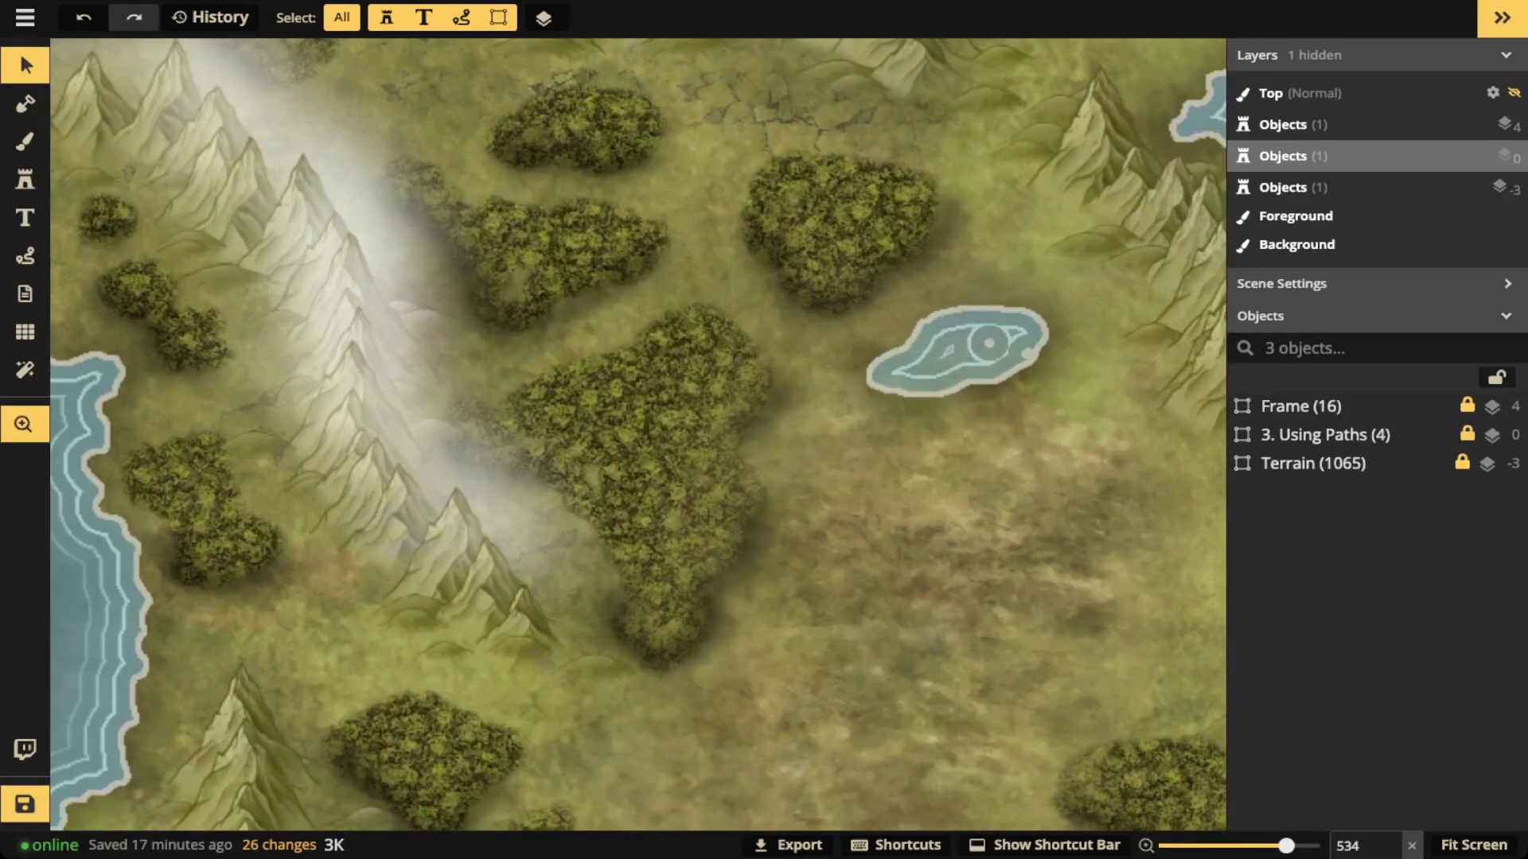
pyautogui.moveTo(1058, 324); pyautogui.dragTo(770, 463)
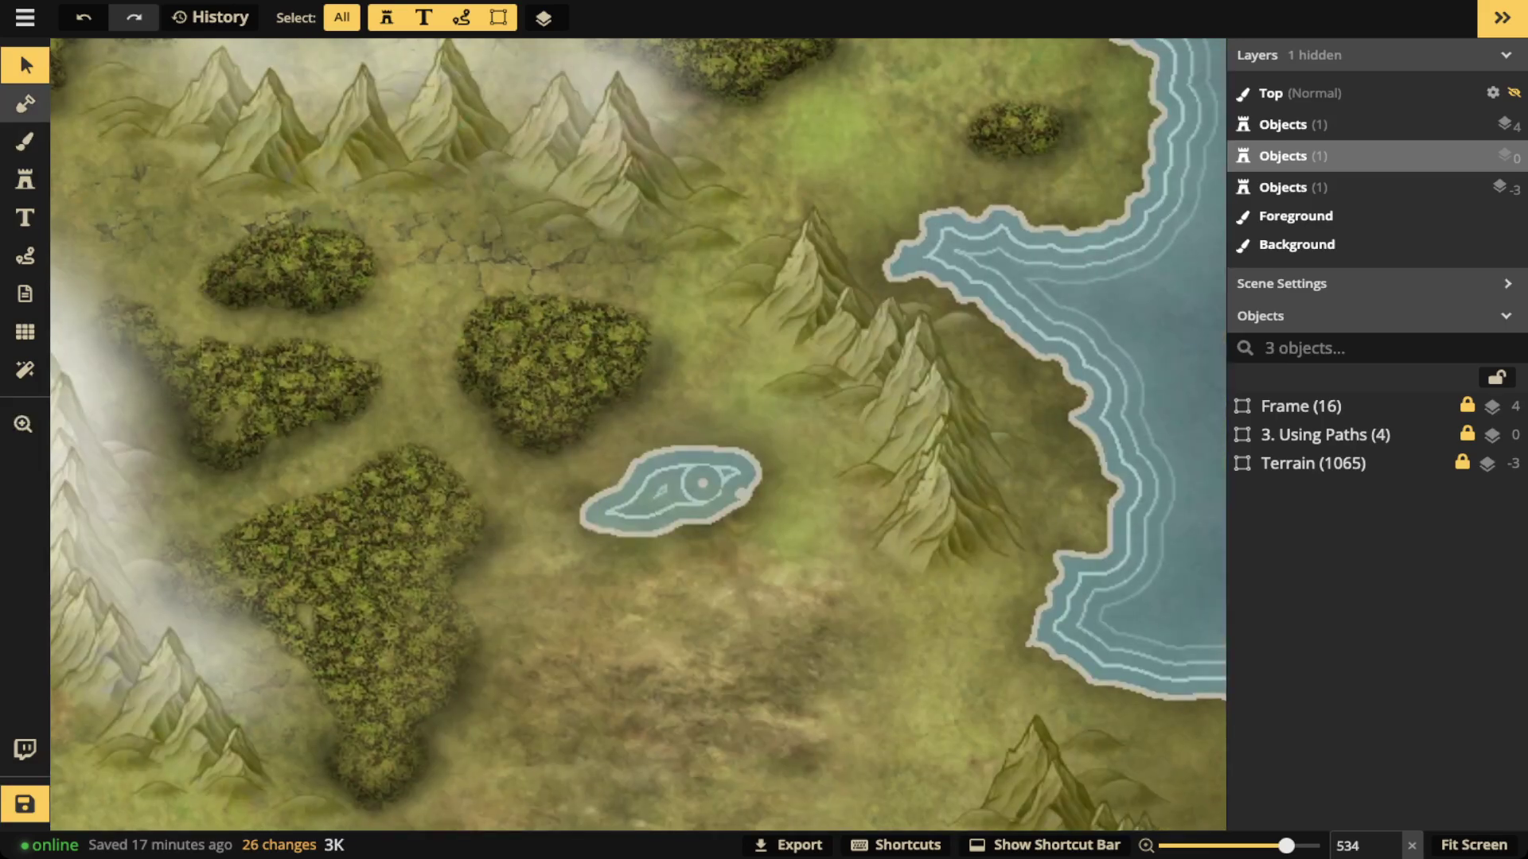
pyautogui.click(24, 104)
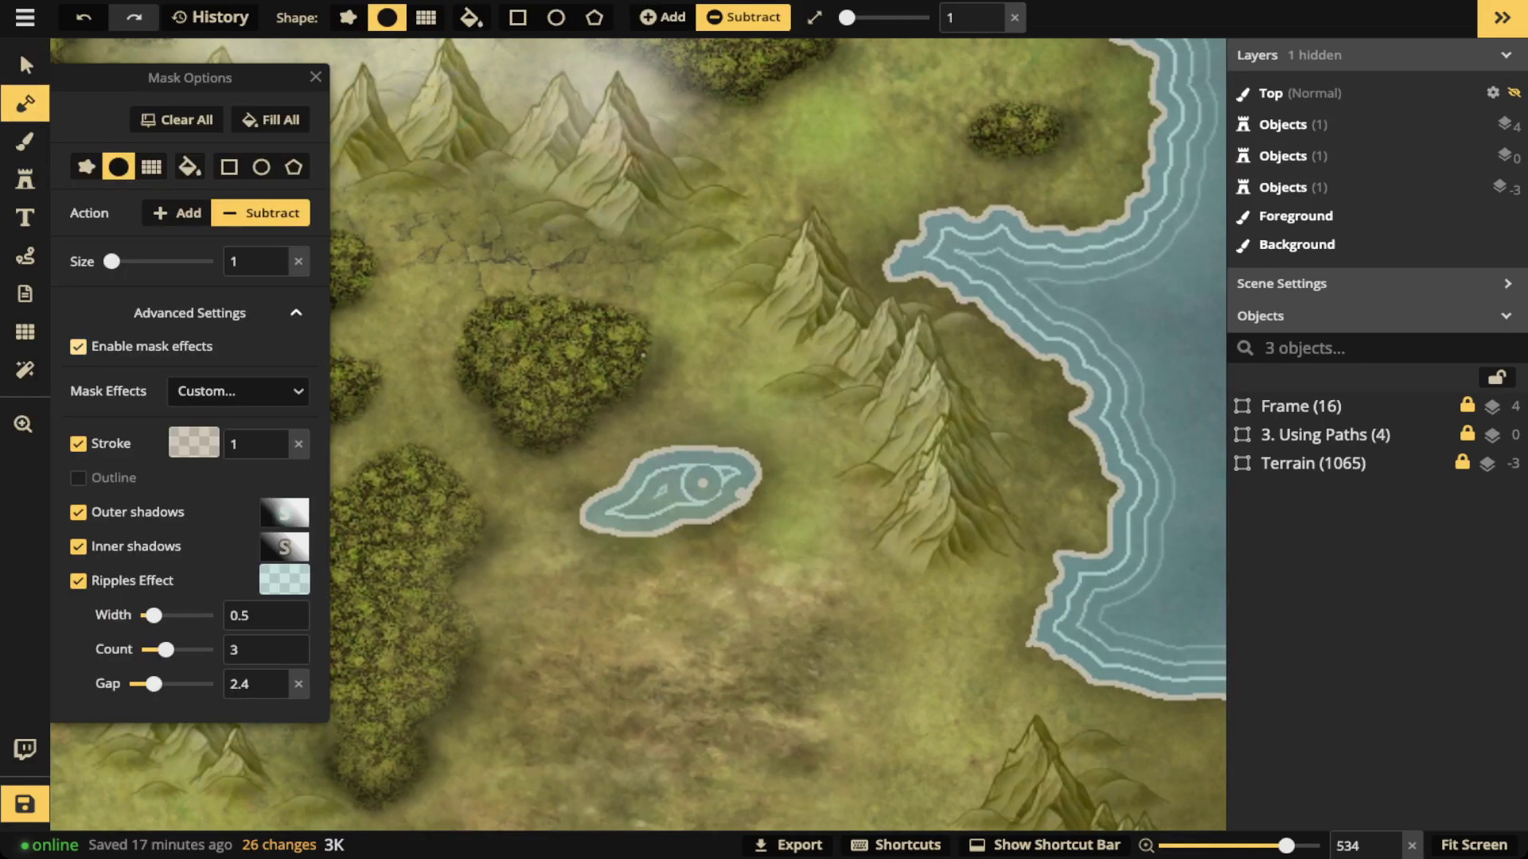
# Step: Disable mask effects and carve a thin river channel flowing out of the lake
pyautogui.click(77, 346)
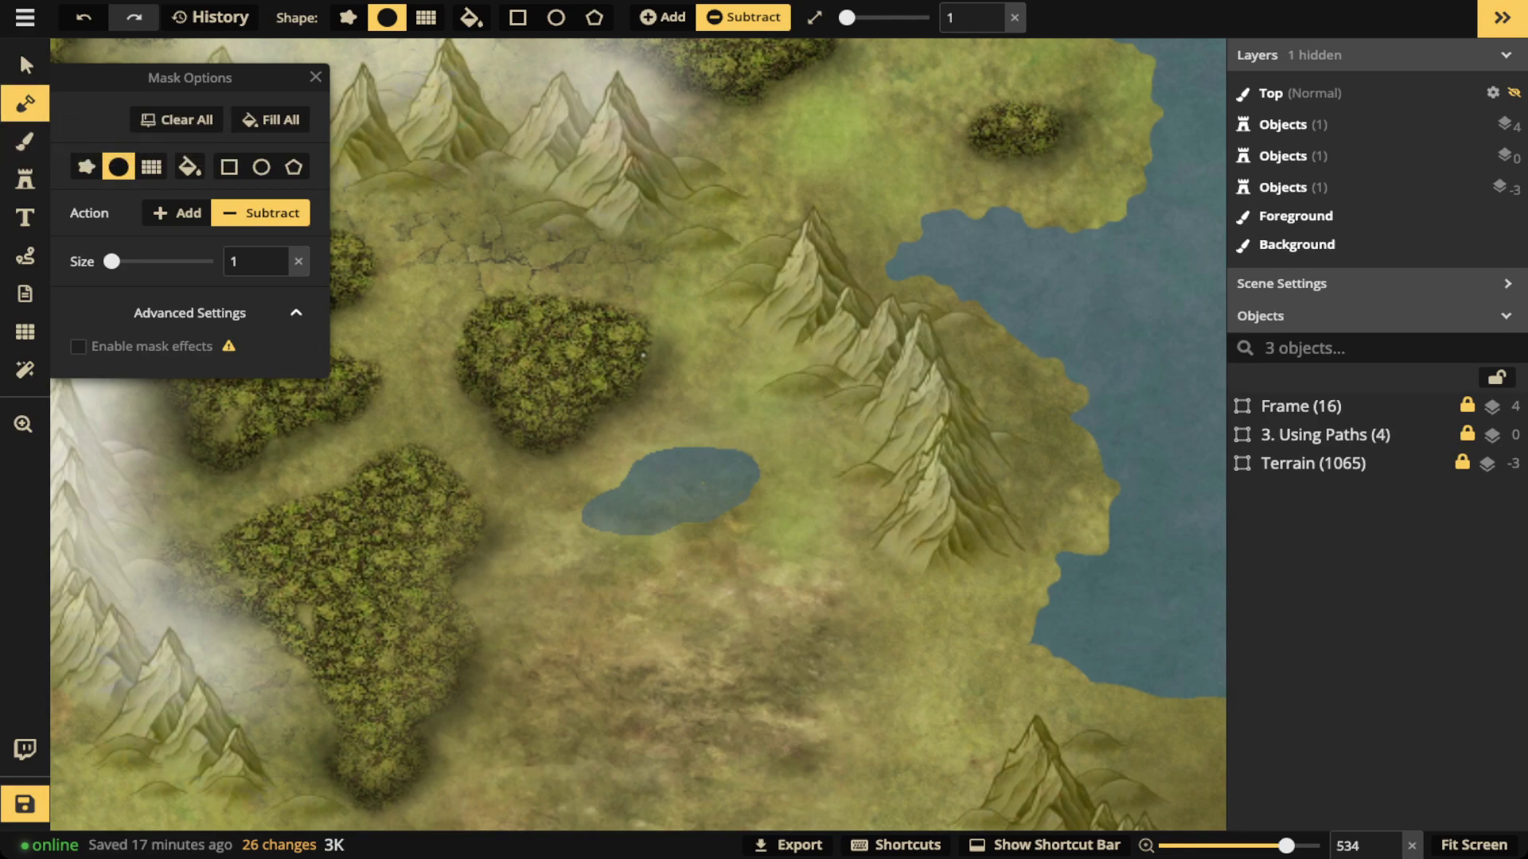
pyautogui.scroll(1, 762, 451)
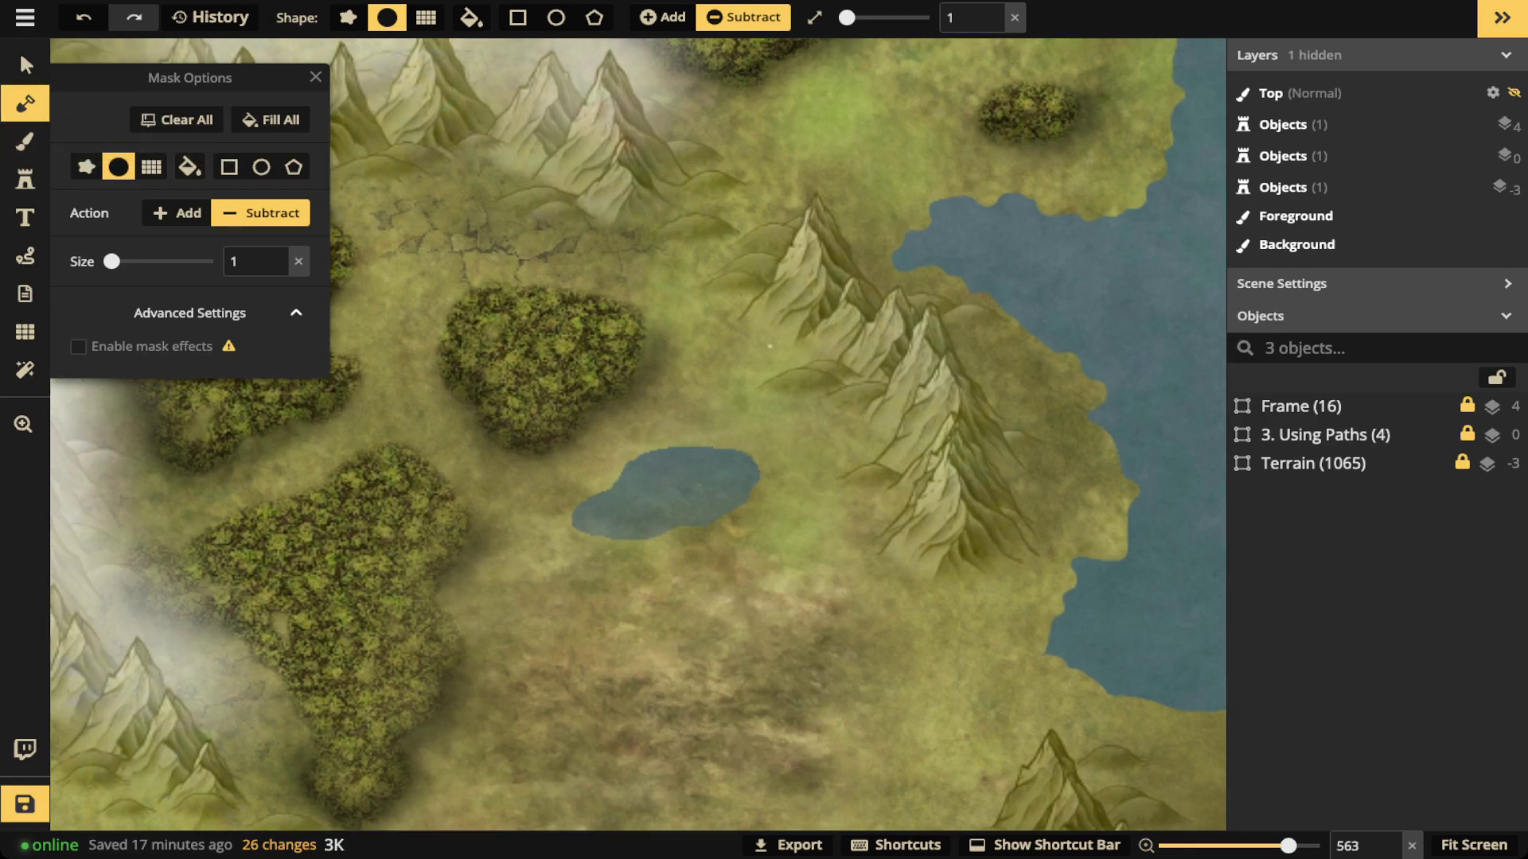
pyautogui.moveTo(856, 413)
pyautogui.mouseDown()
pyautogui.moveTo(839, 434)
pyautogui.moveTo(748, 458)
pyautogui.mouseUp()
pyautogui.press('space')
pyautogui.moveTo(916, 511)
pyautogui.mouseDown()
pyautogui.moveTo(908, 381)
pyautogui.moveTo(878, 380)
pyautogui.moveTo(842, 403)
pyautogui.moveTo(826, 460)
pyautogui.moveTo(917, 516)
pyautogui.moveTo(1070, 489)
pyautogui.mouseUp()
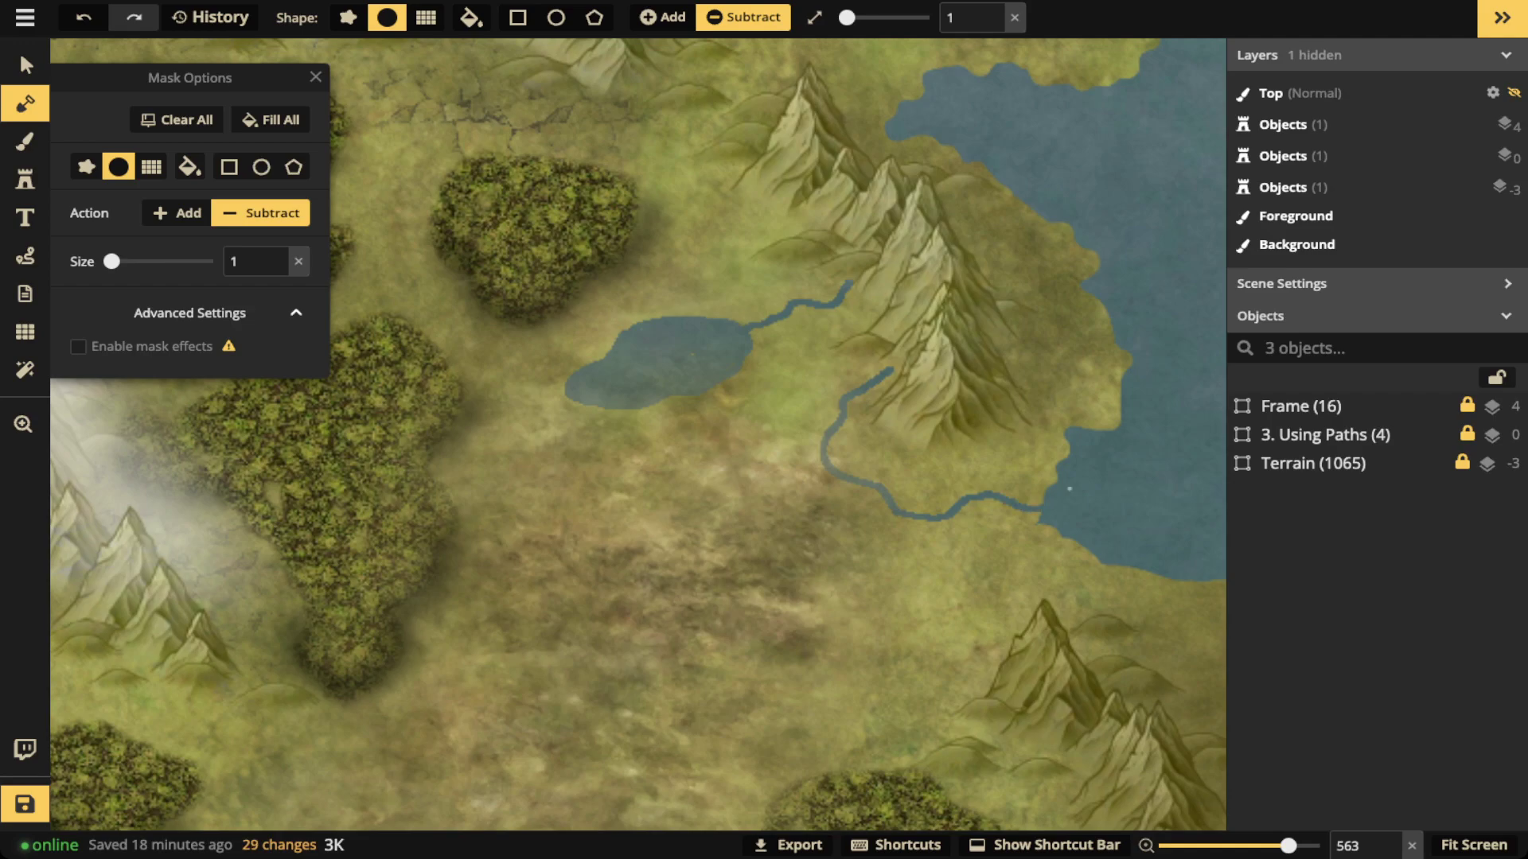
# Step: Carve a tributary joining the river and extend the river down to the eastern sea
pyautogui.moveTo(834, 304)
pyautogui.mouseDown()
pyautogui.moveTo(799, 364)
pyautogui.moveTo(844, 398)
pyautogui.mouseUp()
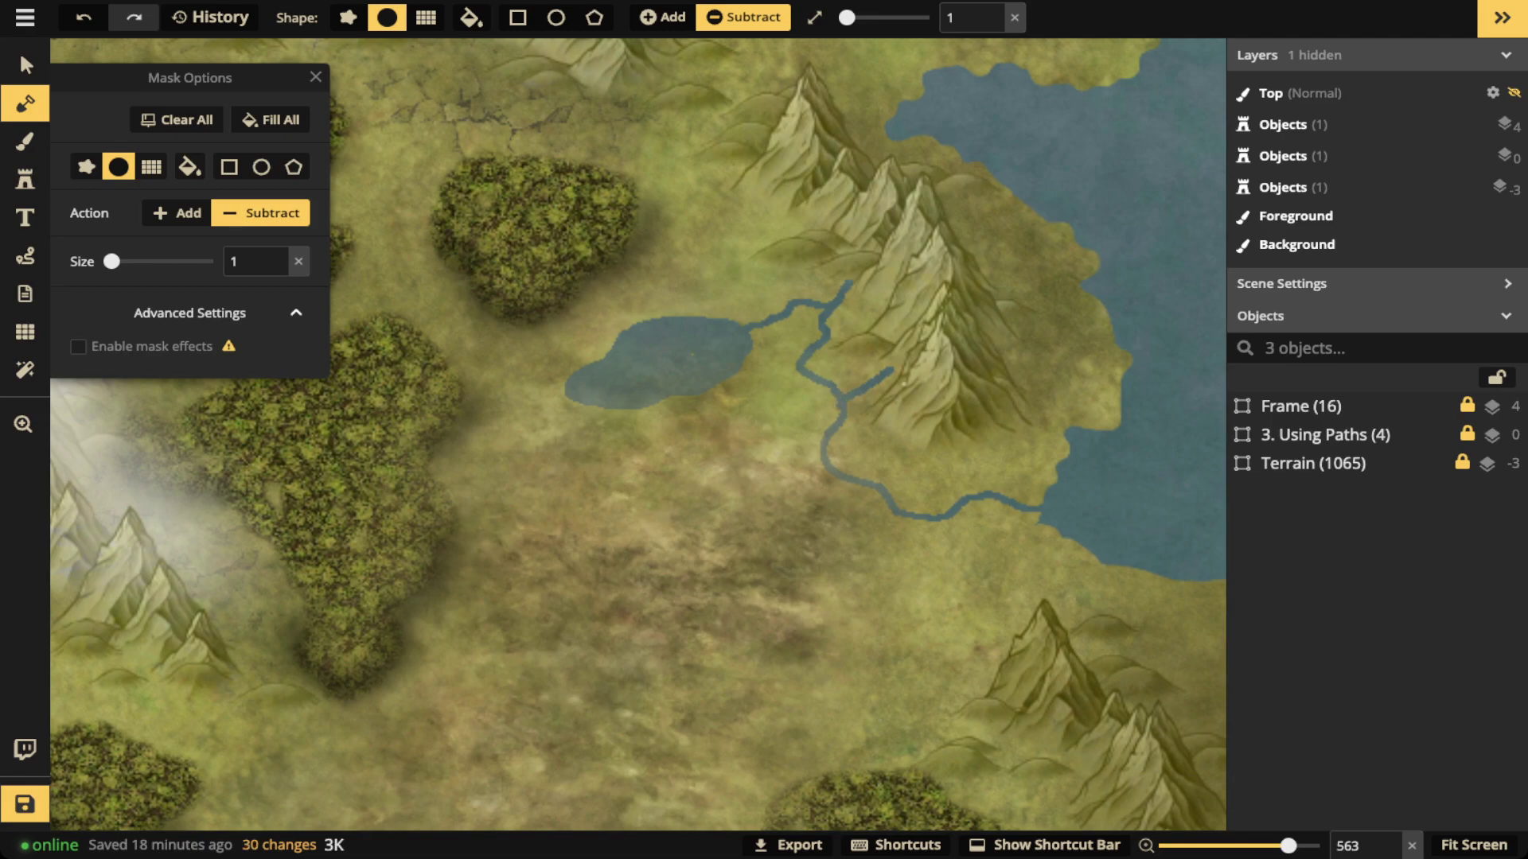
pyautogui.moveTo(840, 419); pyautogui.dragTo(838, 393)
pyautogui.moveTo(898, 516)
pyautogui.mouseDown()
pyautogui.moveTo(896, 555)
pyautogui.moveTo(919, 588)
pyautogui.moveTo(1028, 569)
pyautogui.mouseUp()
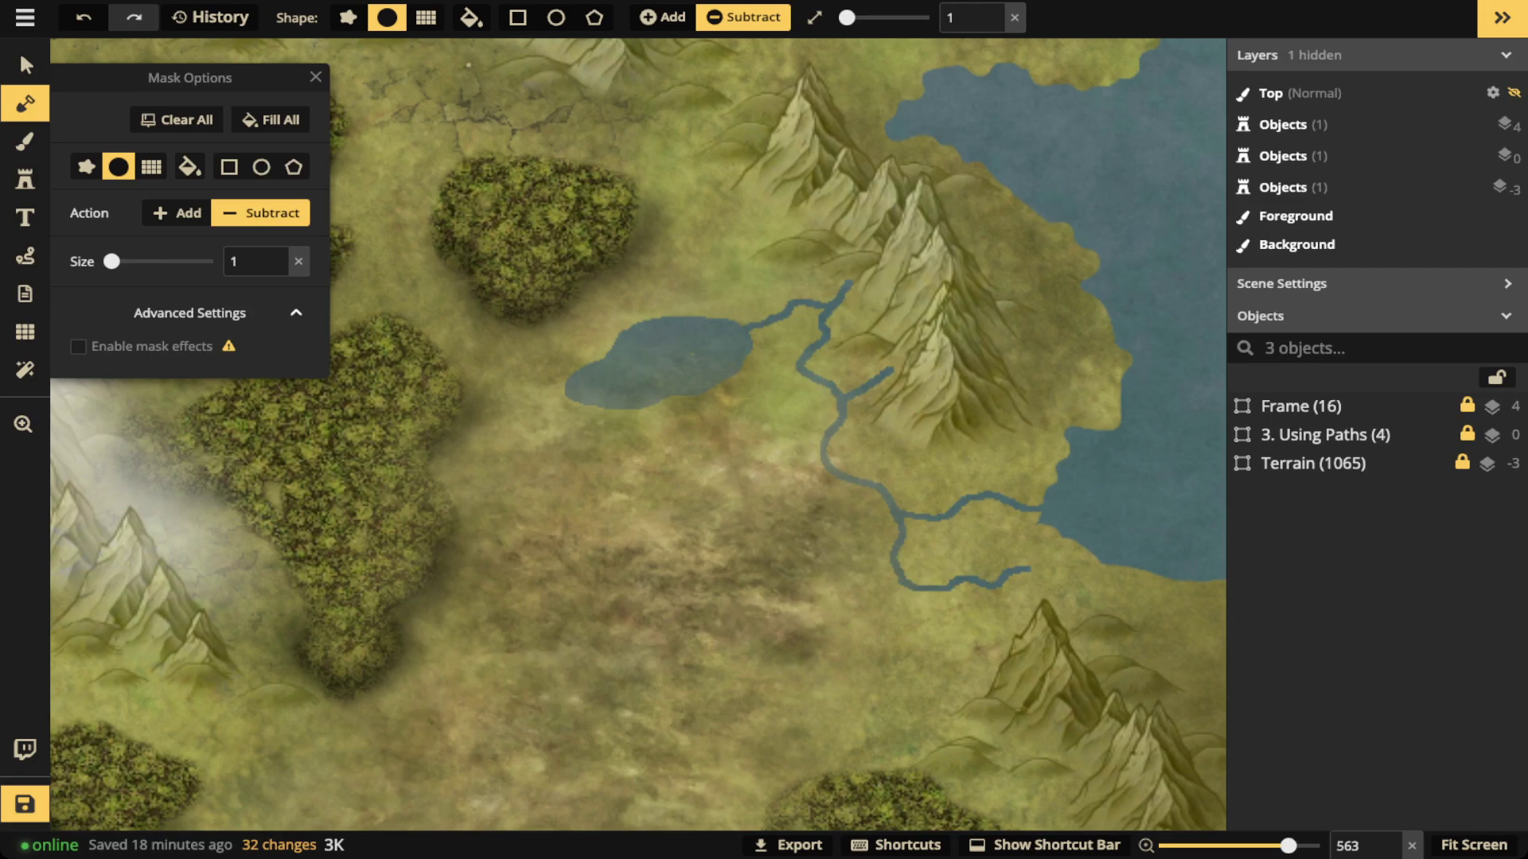
# Step: Close Mask Options, return to object selection, and zoom out toward the western continent
pyautogui.click(316, 77)
pyautogui.click(24, 65)
pyautogui.scroll(-3, 622, 391)
pyautogui.scroll(-4, 622, 391)
pyautogui.moveTo(622, 391); pyautogui.dragTo(1014, 378)
pyautogui.scroll(-3, 676, 378)
pyautogui.scroll(-1, 638, 436)
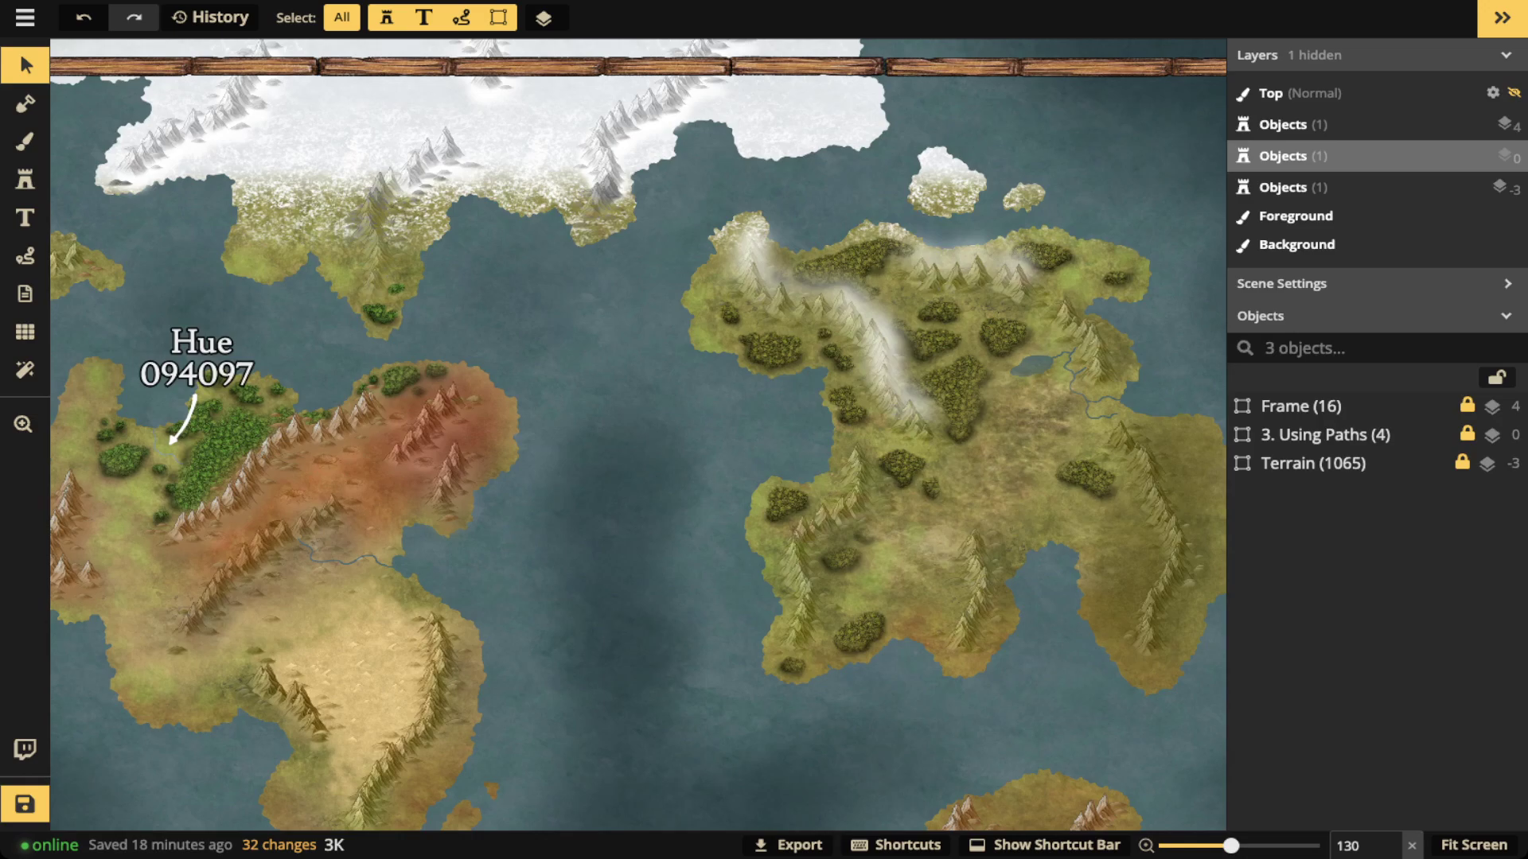
pyautogui.scroll(5, 626, 557)
pyautogui.press('space')
pyautogui.moveTo(891, 525); pyautogui.dragTo(1020, 528)
pyautogui.scroll(2, 382, 541)
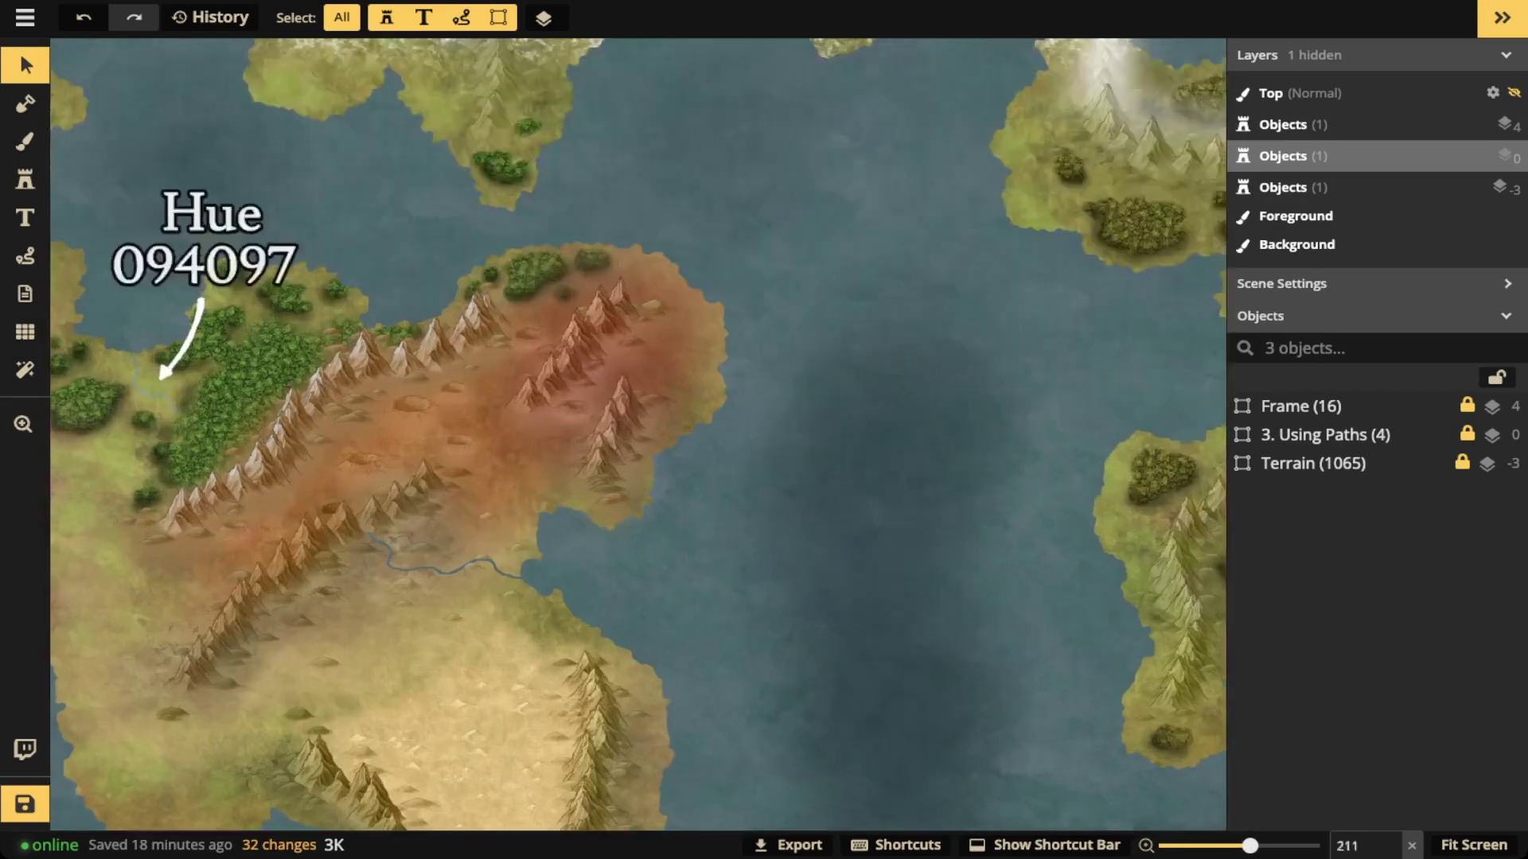
pyautogui.scroll(5, 401, 557)
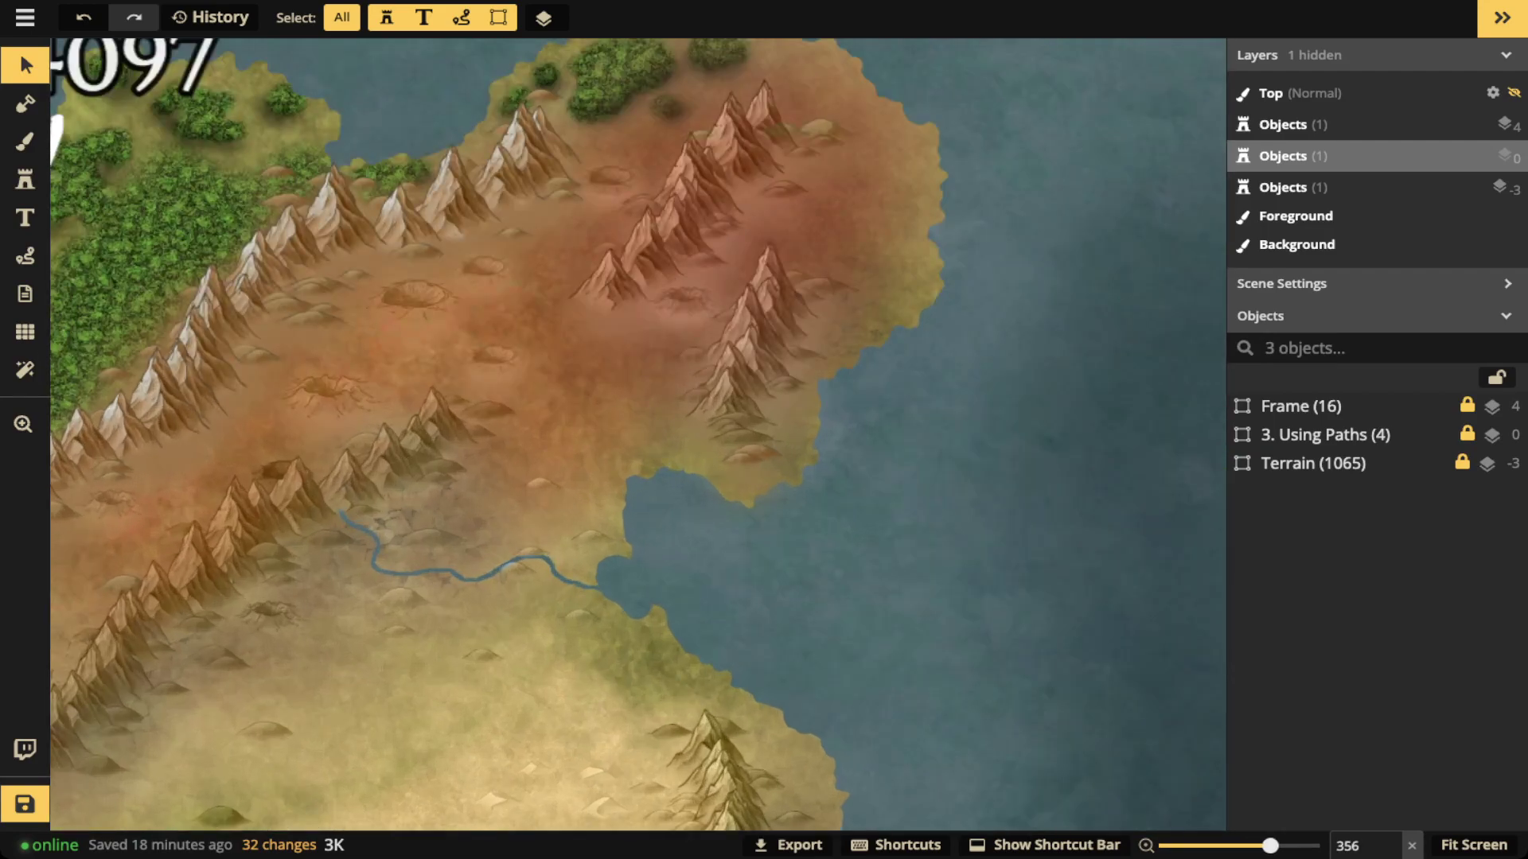
pyautogui.scroll(-8, 581, 557)
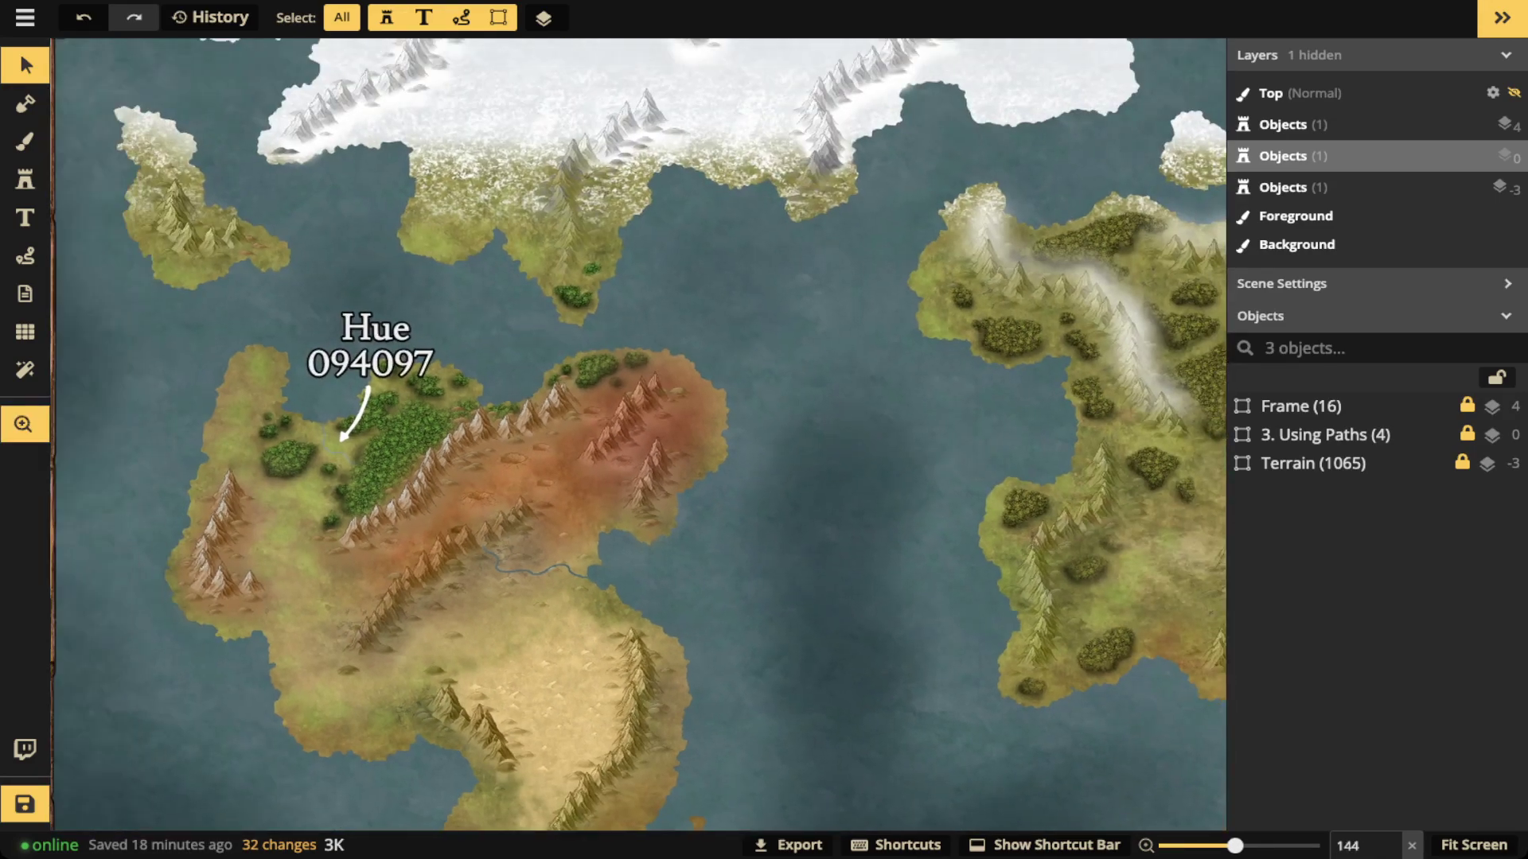
pyautogui.moveTo(337, 437); pyautogui.dragTo(666, 507)
pyautogui.scroll(9, 667, 507)
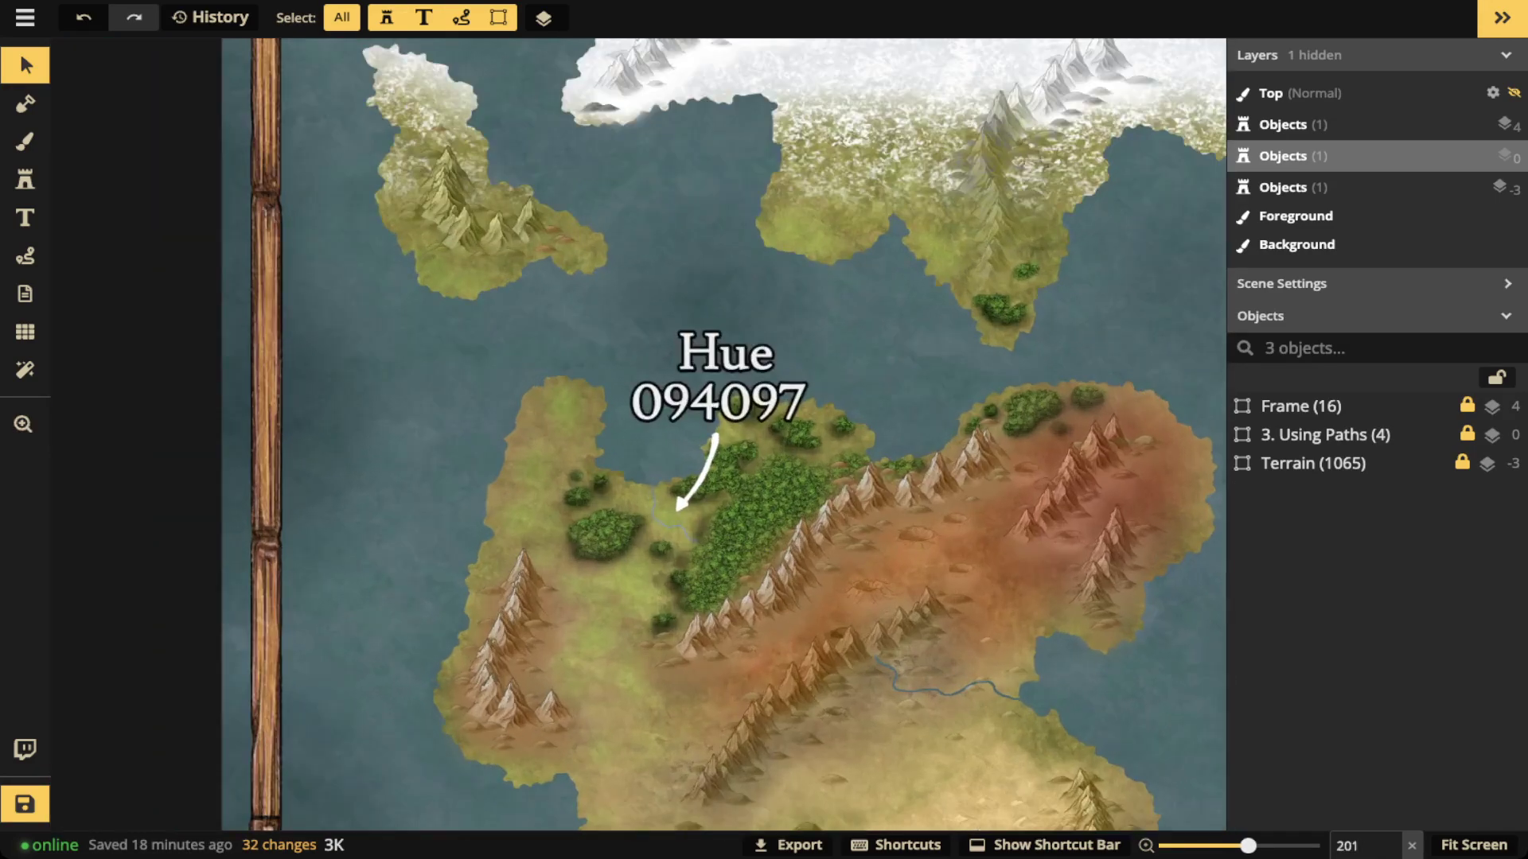
pyautogui.scroll(2, 688, 509)
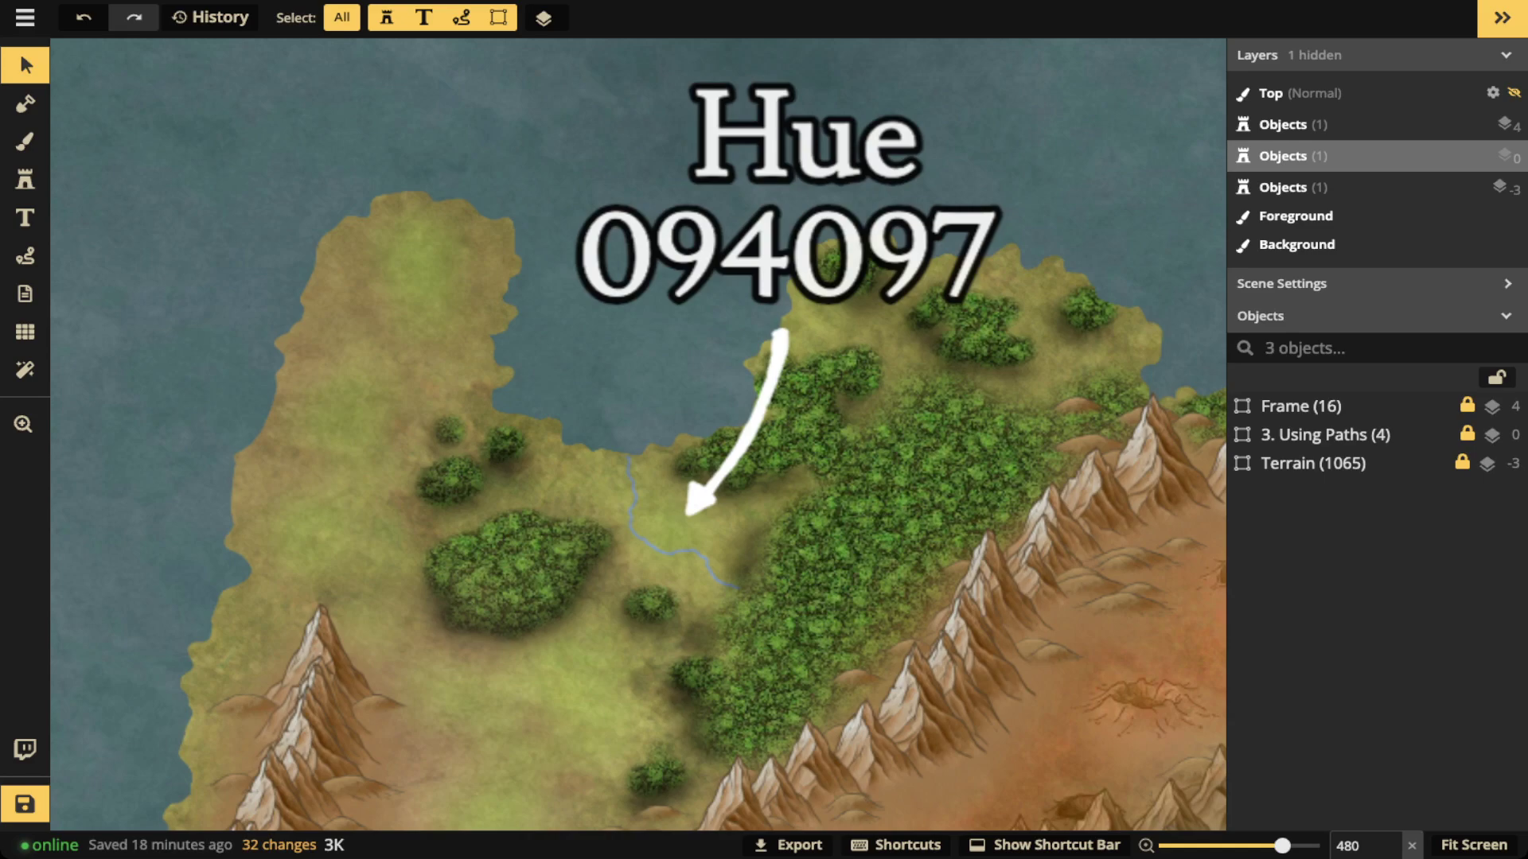
pyautogui.scroll(-4, 690, 362)
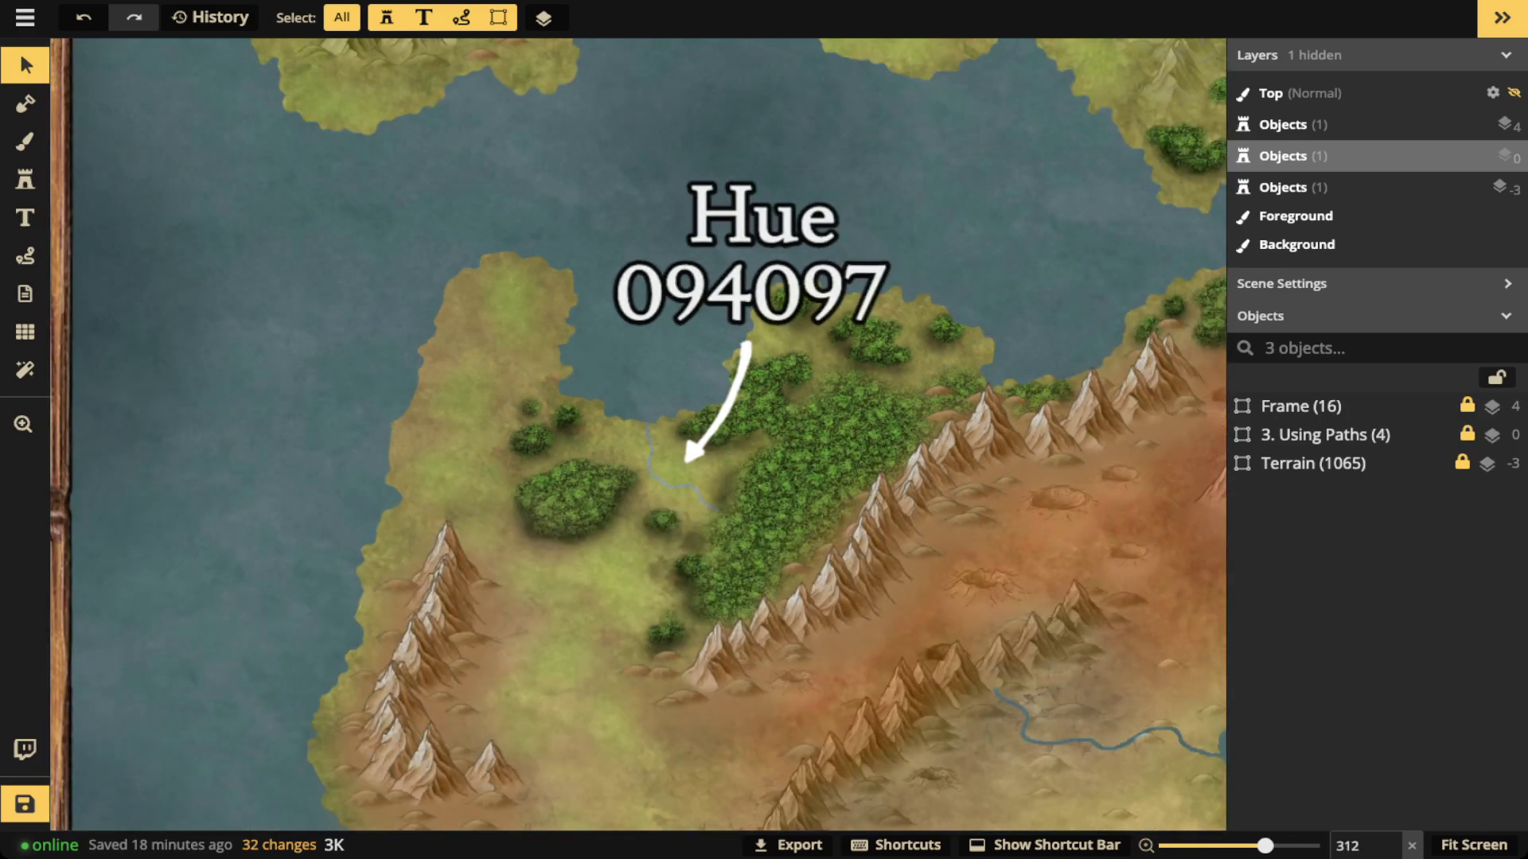
pyautogui.scroll(-10, 493, 324)
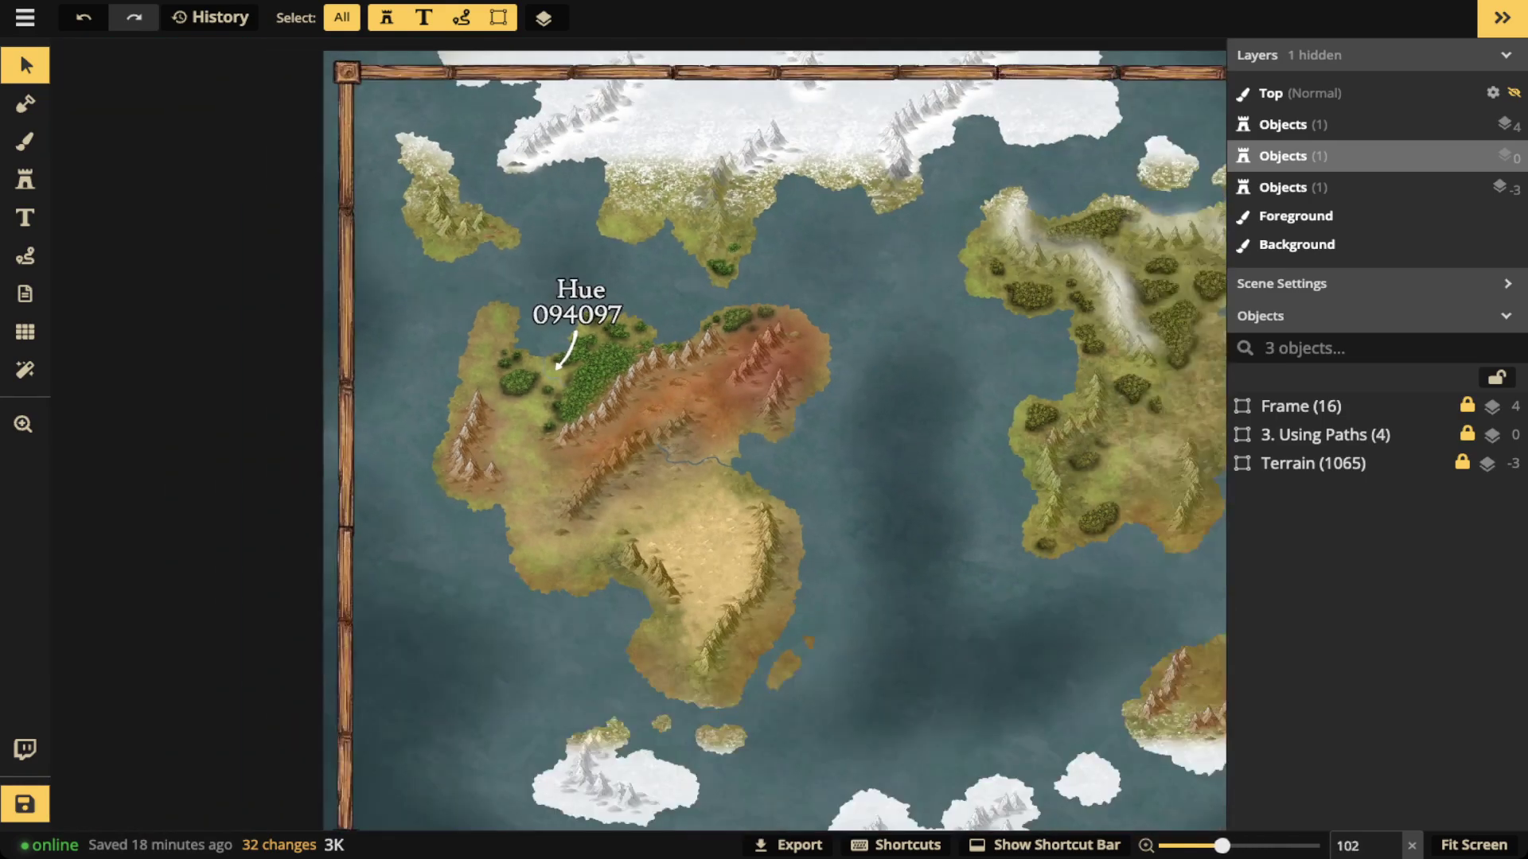
pyautogui.scroll(-3, 509, 356)
pyautogui.moveTo(723, 362); pyautogui.dragTo(556, 360)
pyautogui.scroll(1, 557, 360)
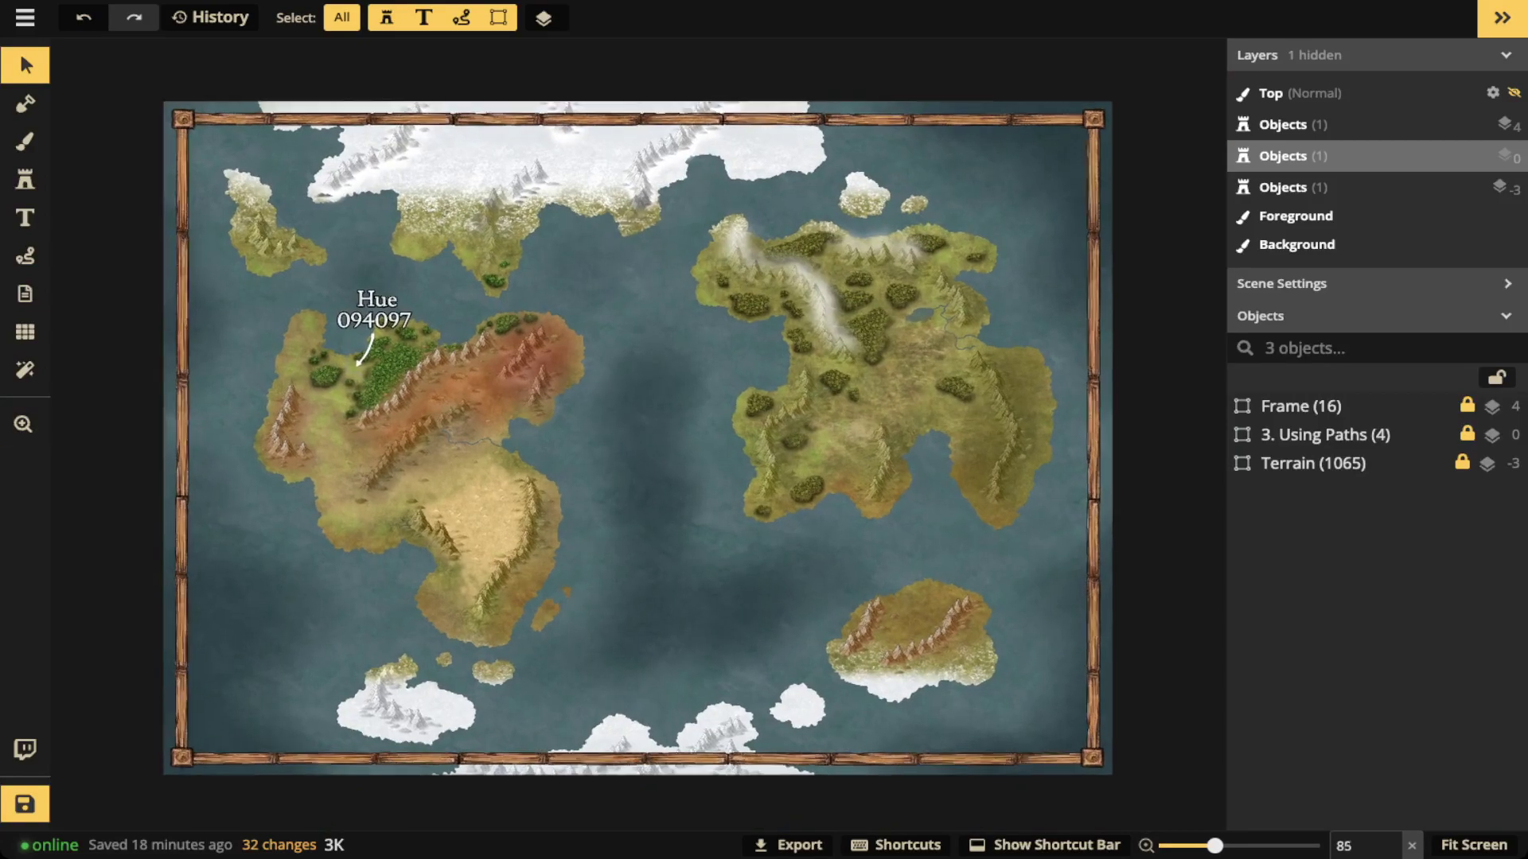
pyautogui.scroll(1, 554, 362)
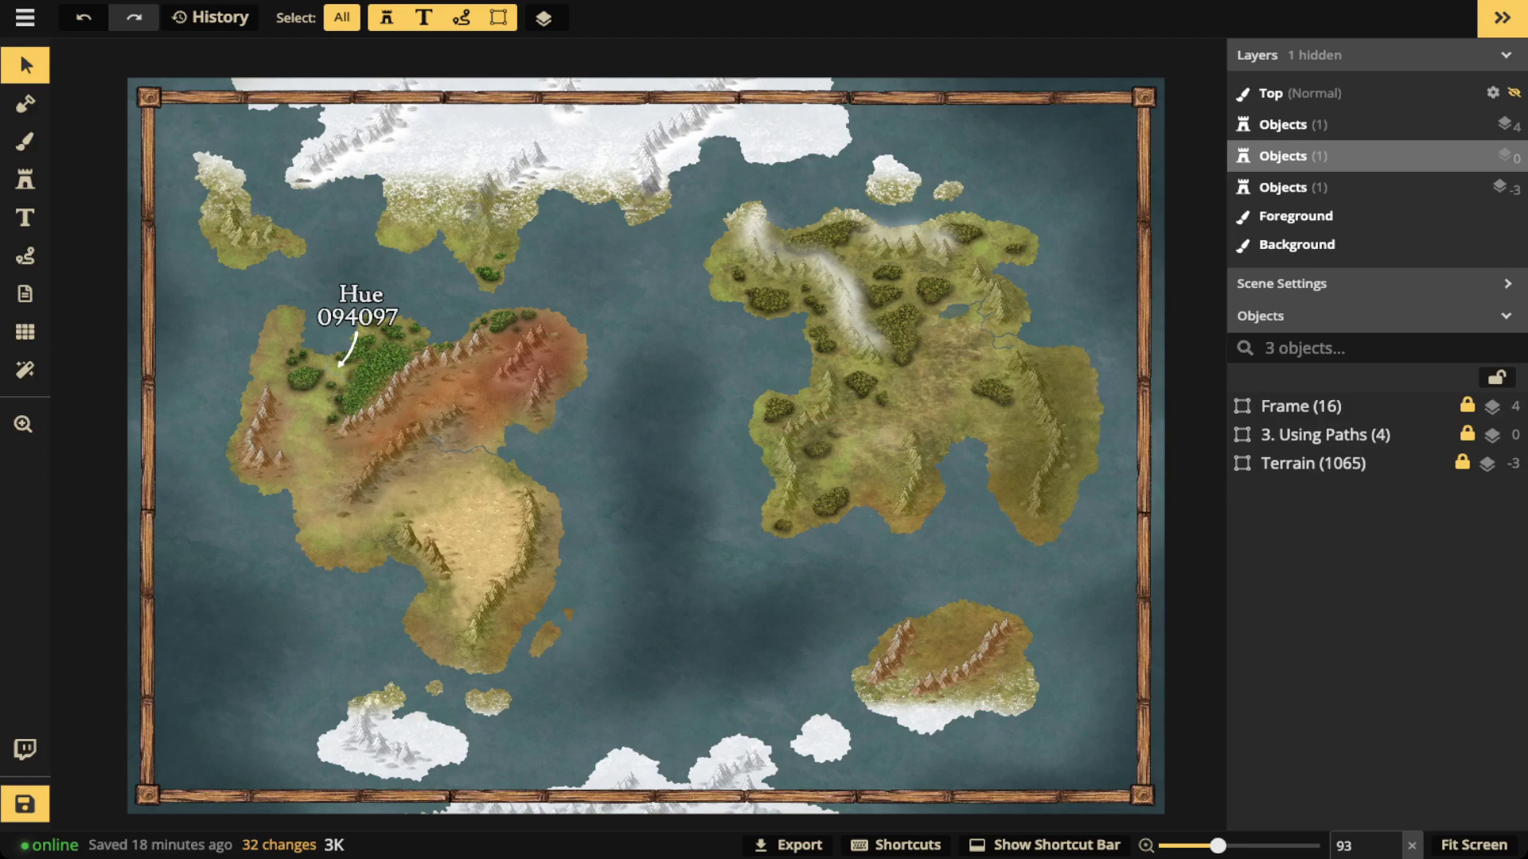
pyautogui.scroll(6, 995, 274)
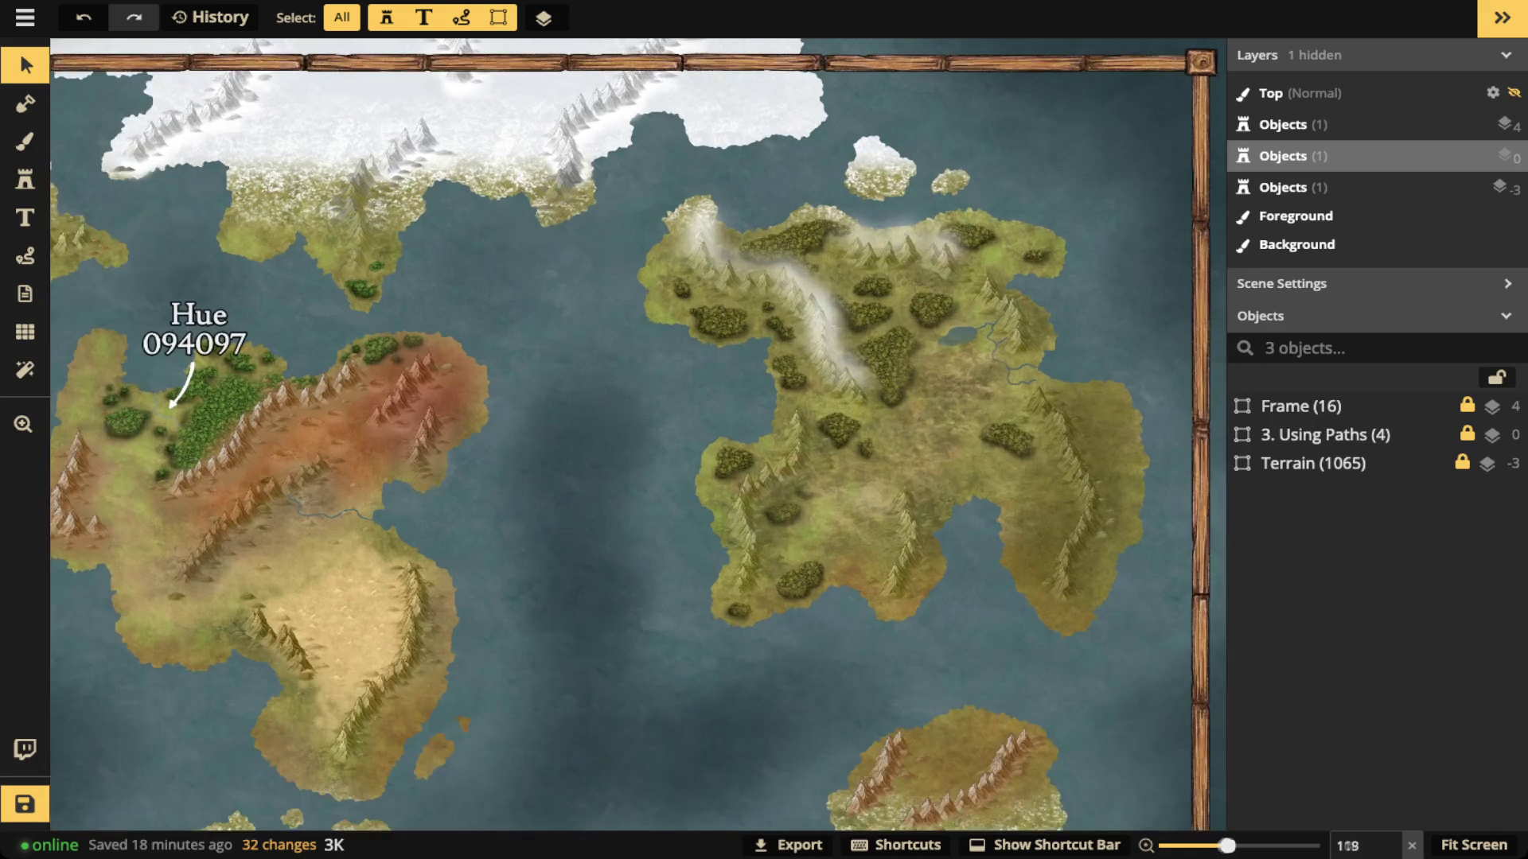
pyautogui.scroll(6, 1106, 300)
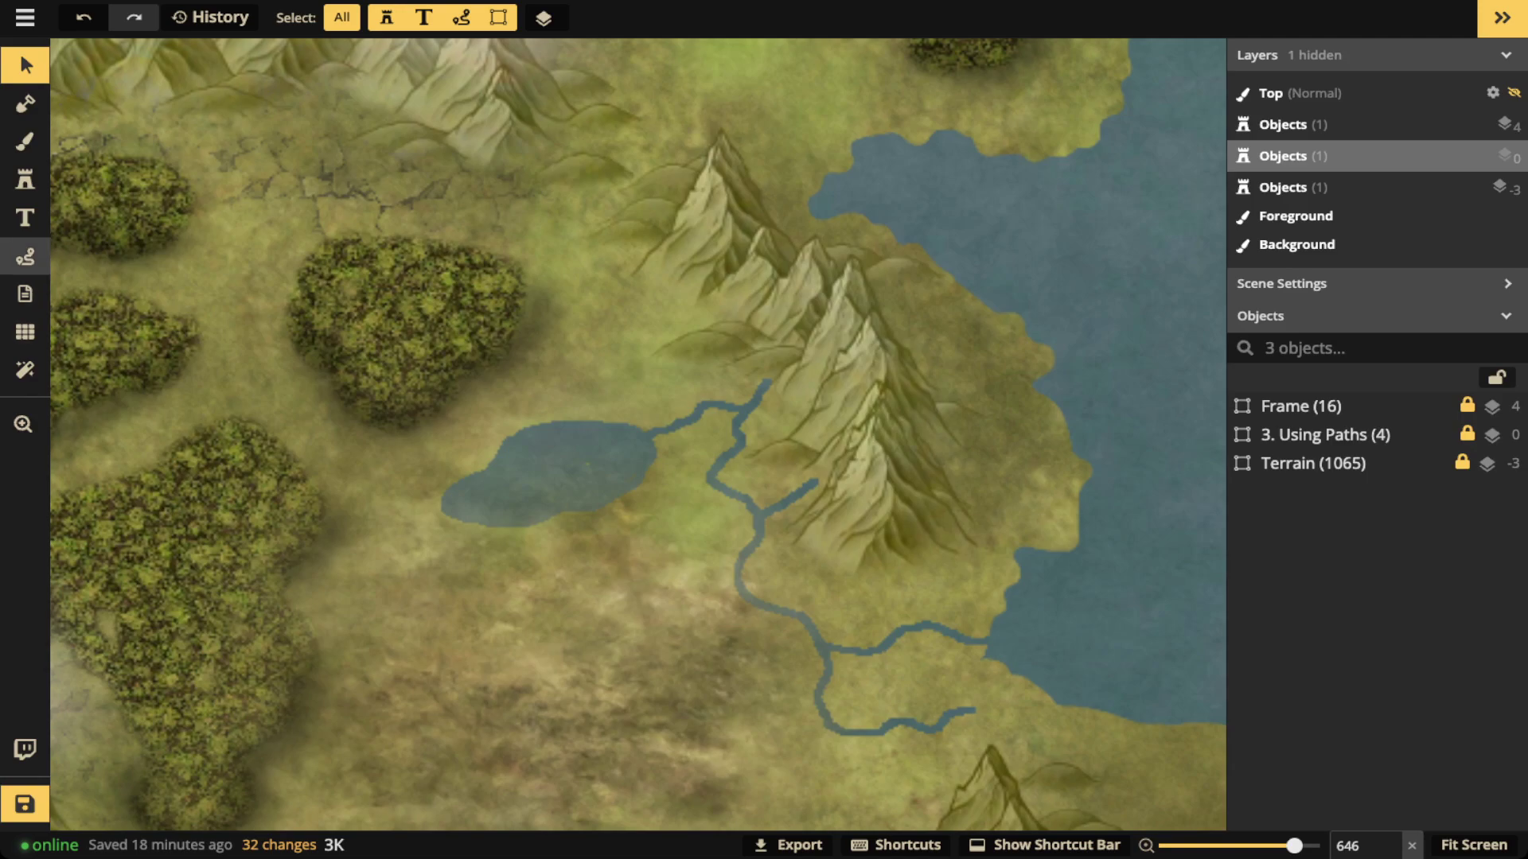
# Step: Pan to the western continent's Hue example and pick up the 3. Using Paths group's path settings
pyautogui.click(24, 255)
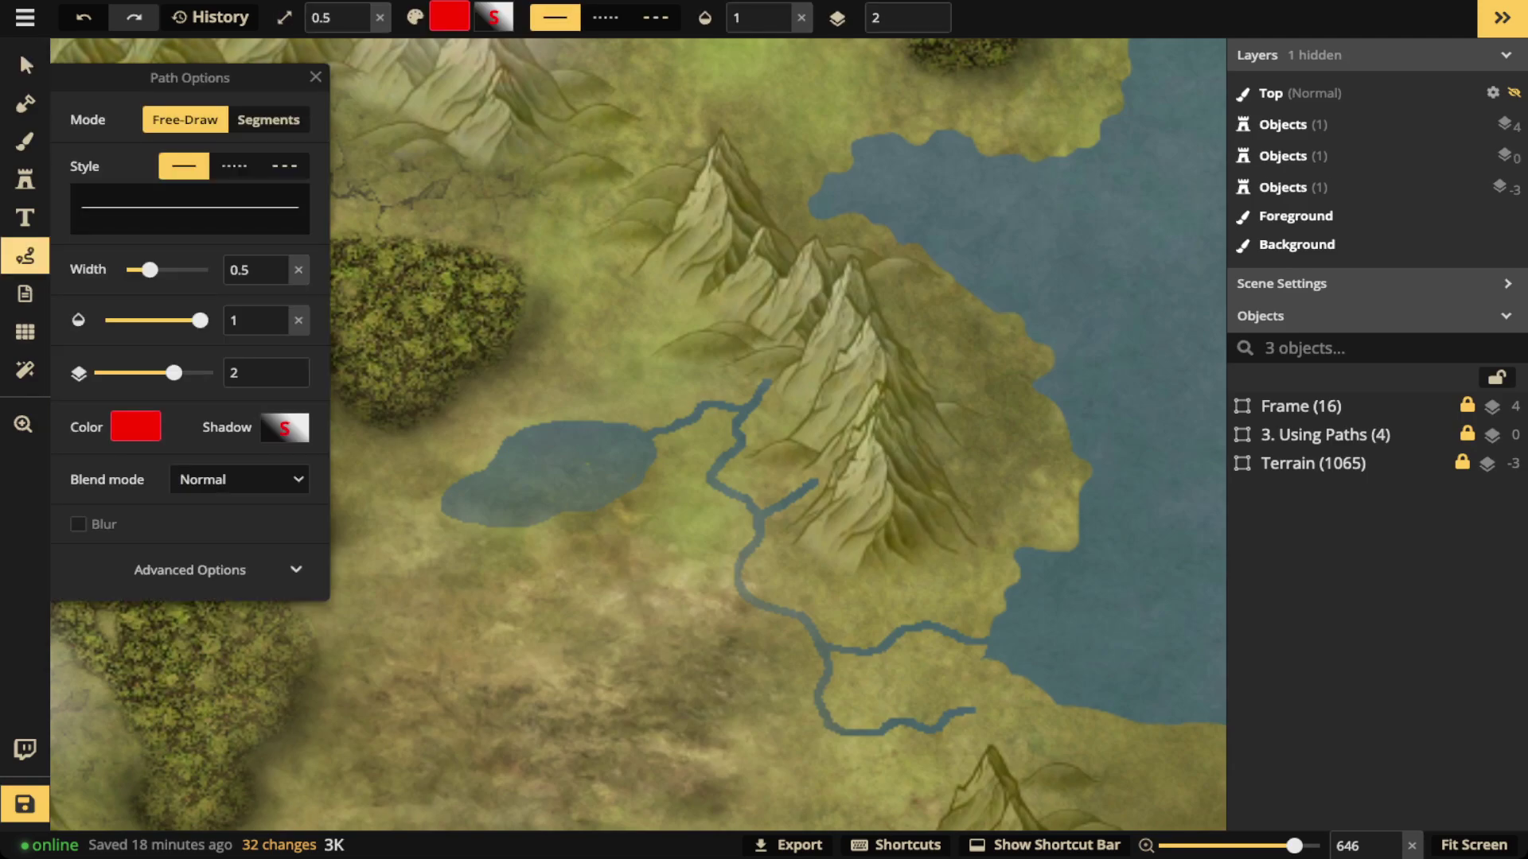
pyautogui.click(25, 66)
pyautogui.scroll(-2, 629, 358)
pyautogui.scroll(-3, 656, 370)
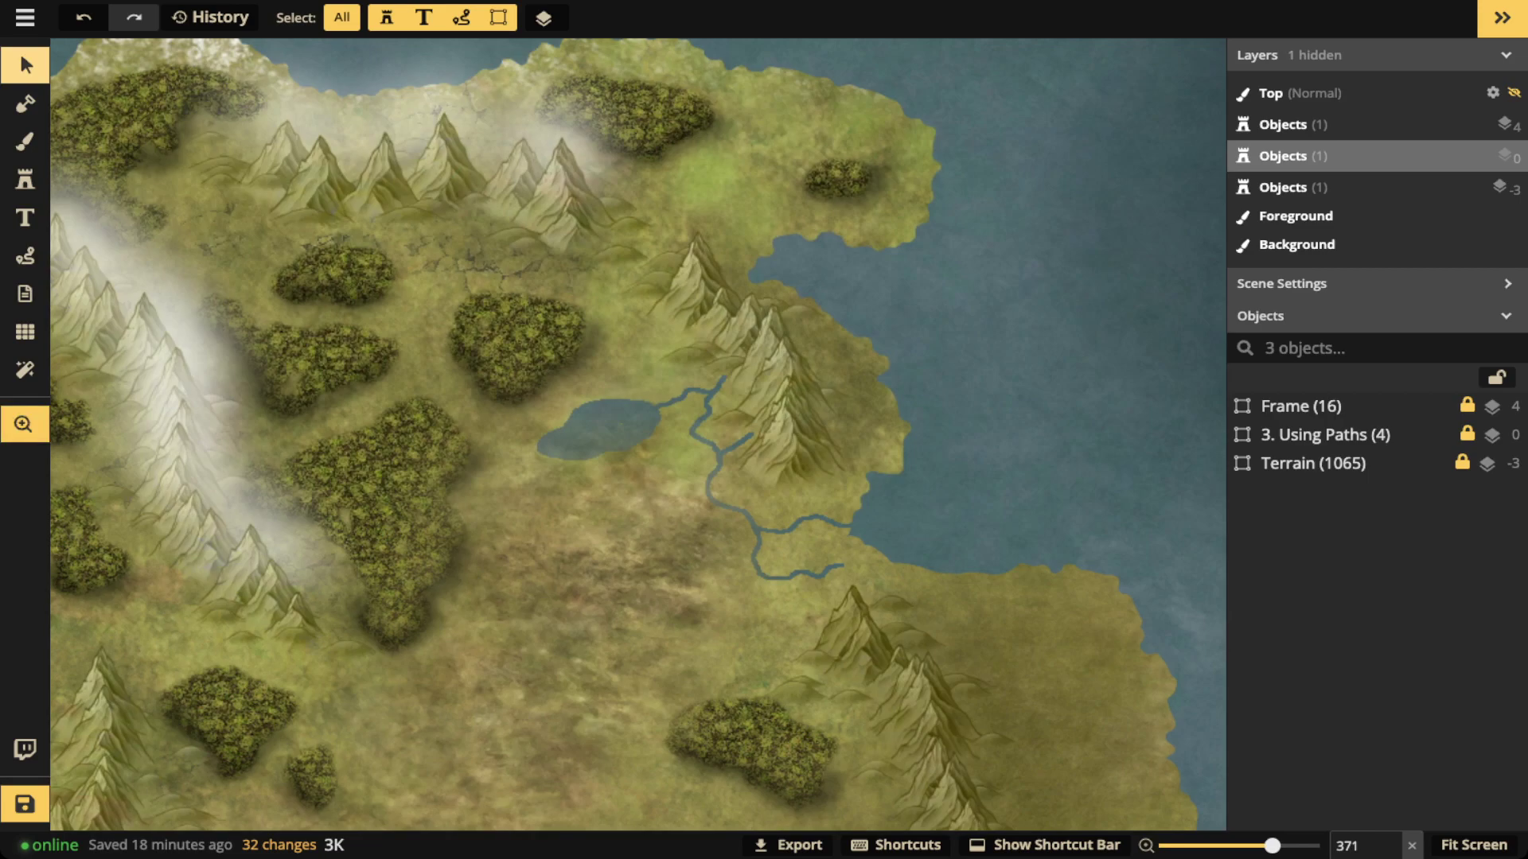
pyautogui.moveTo(358, 319); pyautogui.dragTo(1012, 517)
pyautogui.moveTo(334, 254); pyautogui.dragTo(1052, 601)
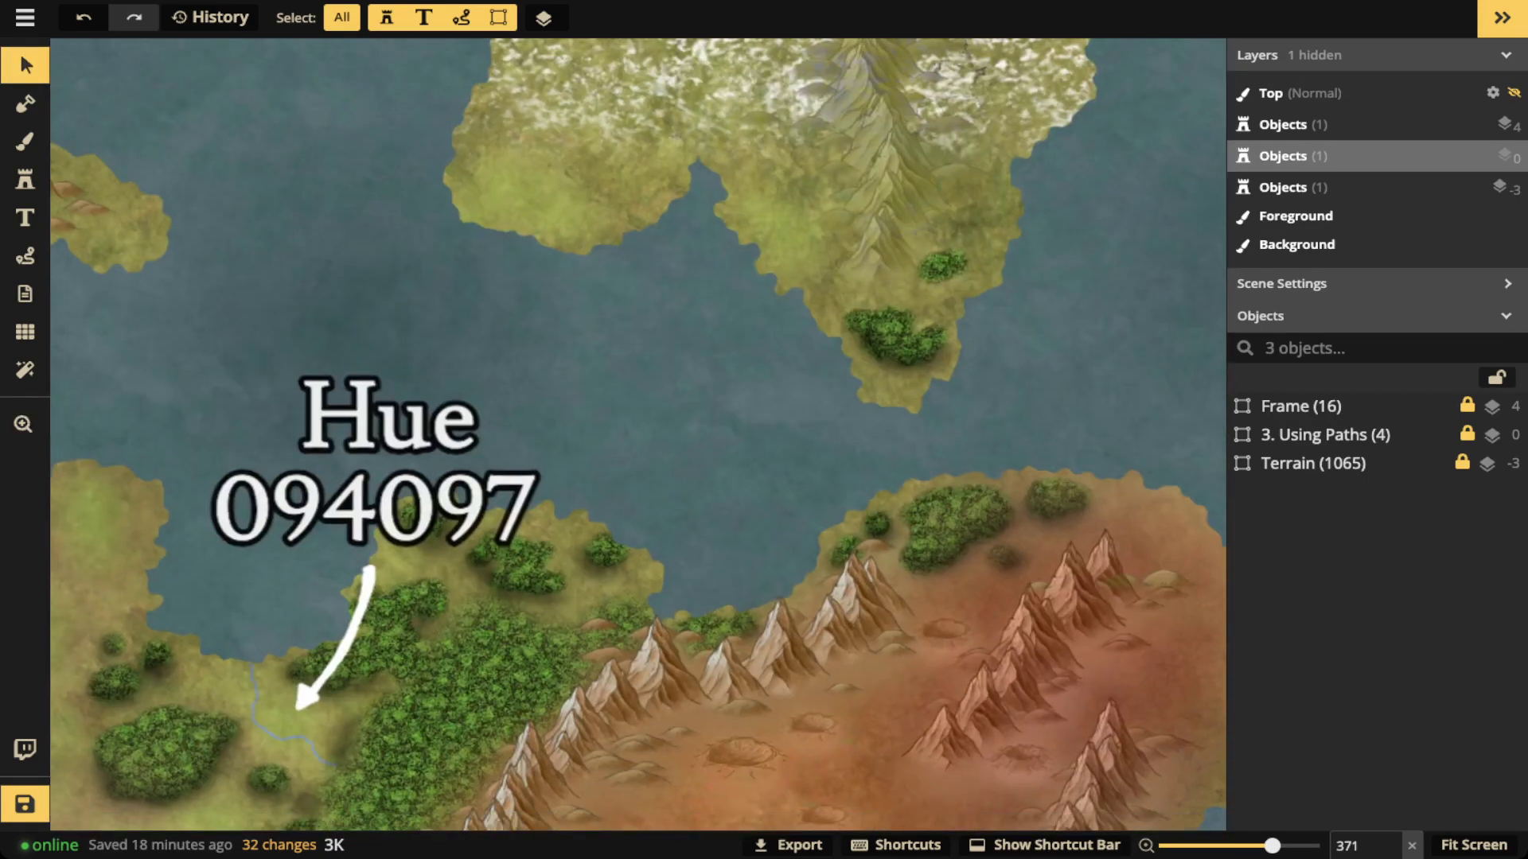
pyautogui.doubleClick(1324, 434)
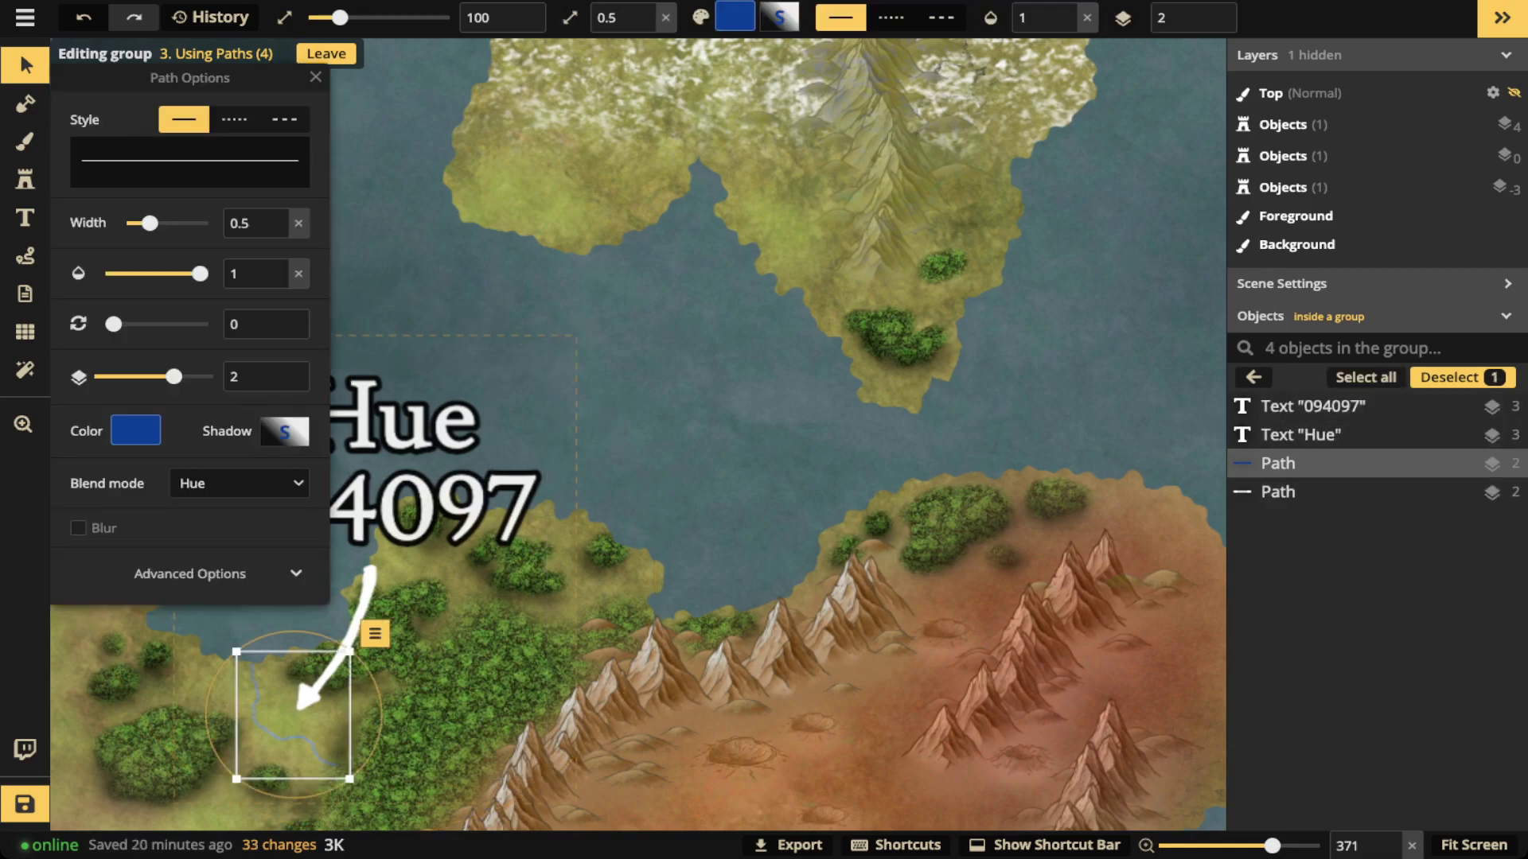
# Step: Activate the Path tool with width 0.5, deep blue and Hue blend, then return to the eastern rivers
pyautogui.press('Escape')
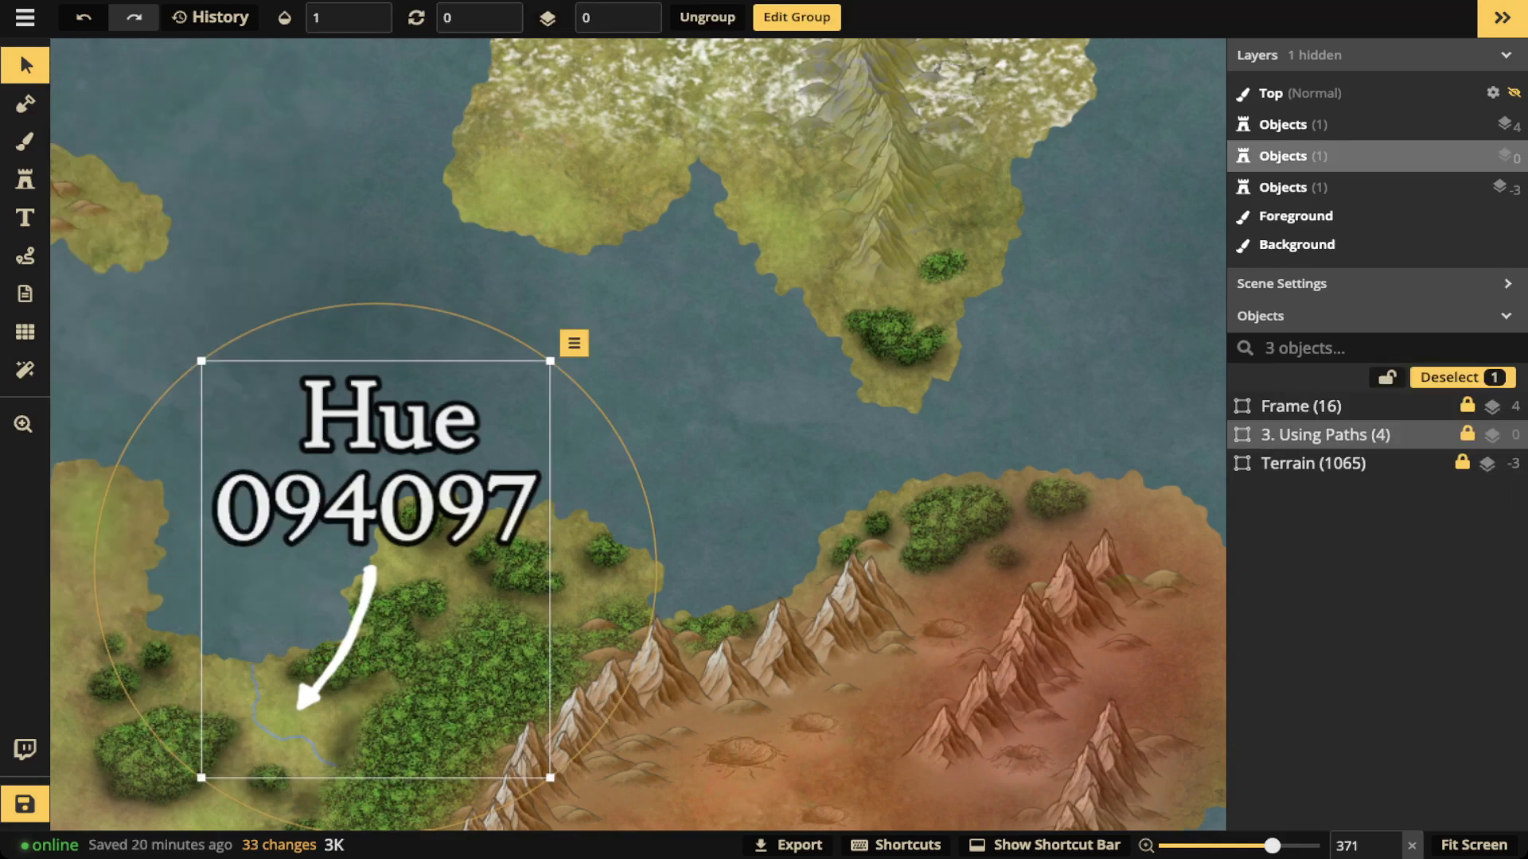
pyautogui.press('Escape')
pyautogui.click(25, 256)
pyautogui.moveTo(1154, 541); pyautogui.dragTo(347, 366)
pyautogui.moveTo(1153, 478); pyautogui.dragTo(350, 342)
pyautogui.moveTo(1034, 127); pyautogui.dragTo(704, 764)
pyautogui.scroll(6, 852, 423)
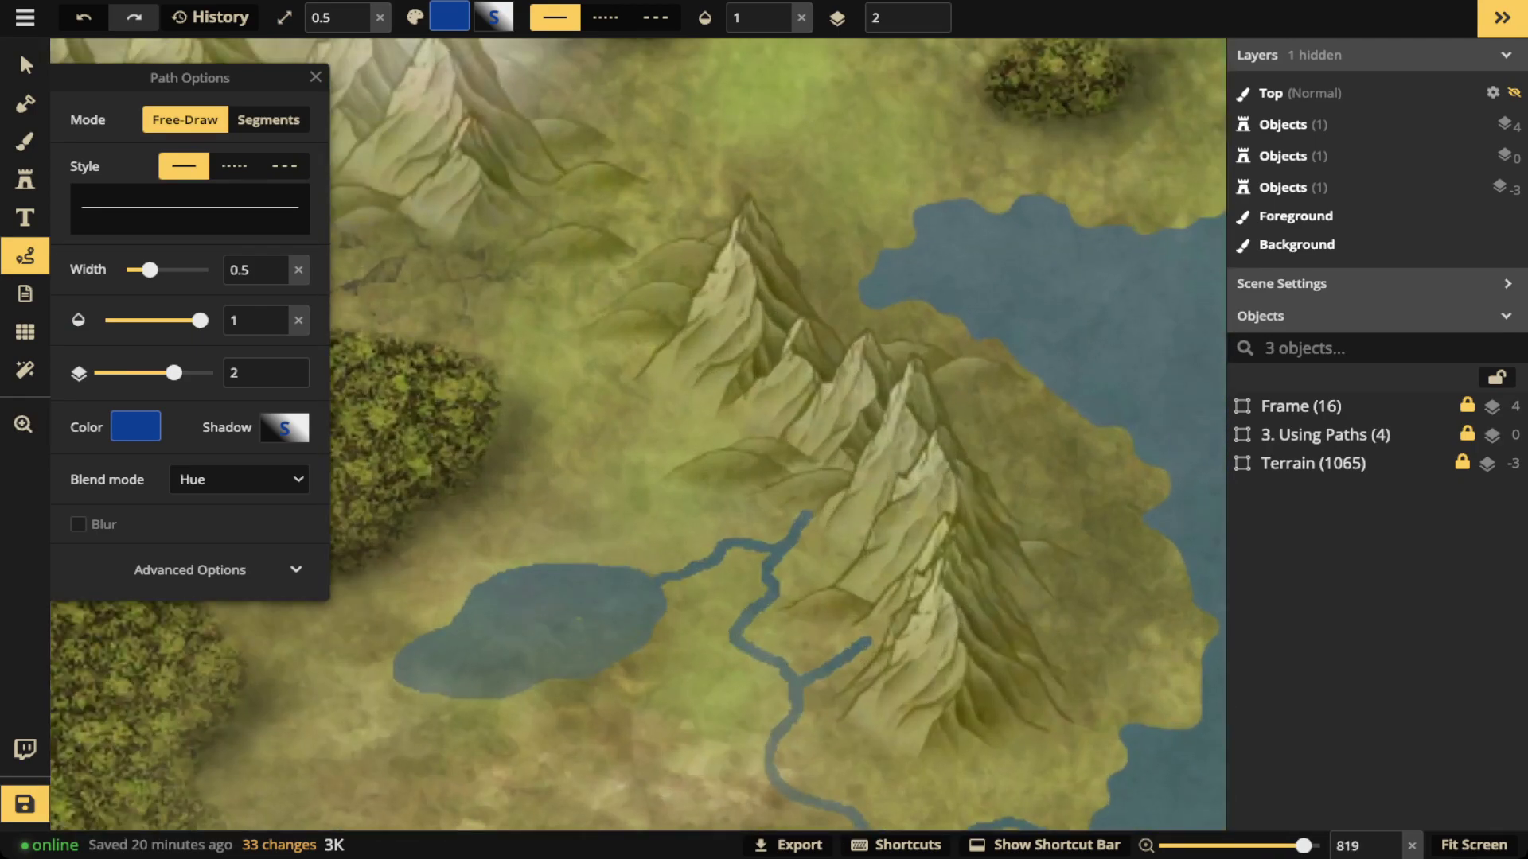
# Step: Draw a thin blue Hue-blended stream from the mountain peaks down to the carved river
pyautogui.moveTo(860, 406); pyautogui.dragTo(862, 406)
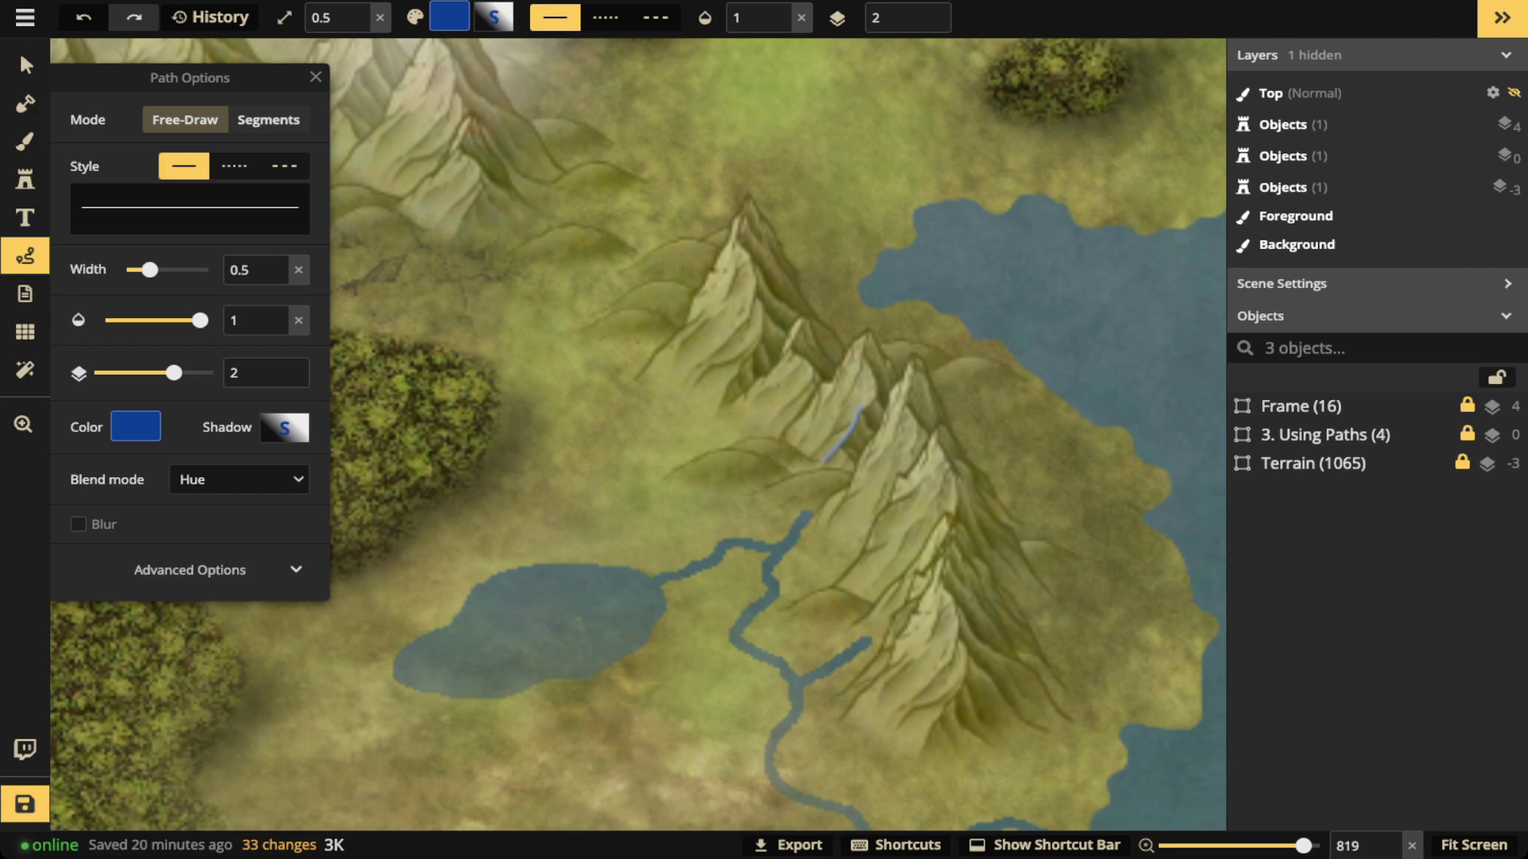
pyautogui.moveTo(731, 533); pyautogui.dragTo(730, 537)
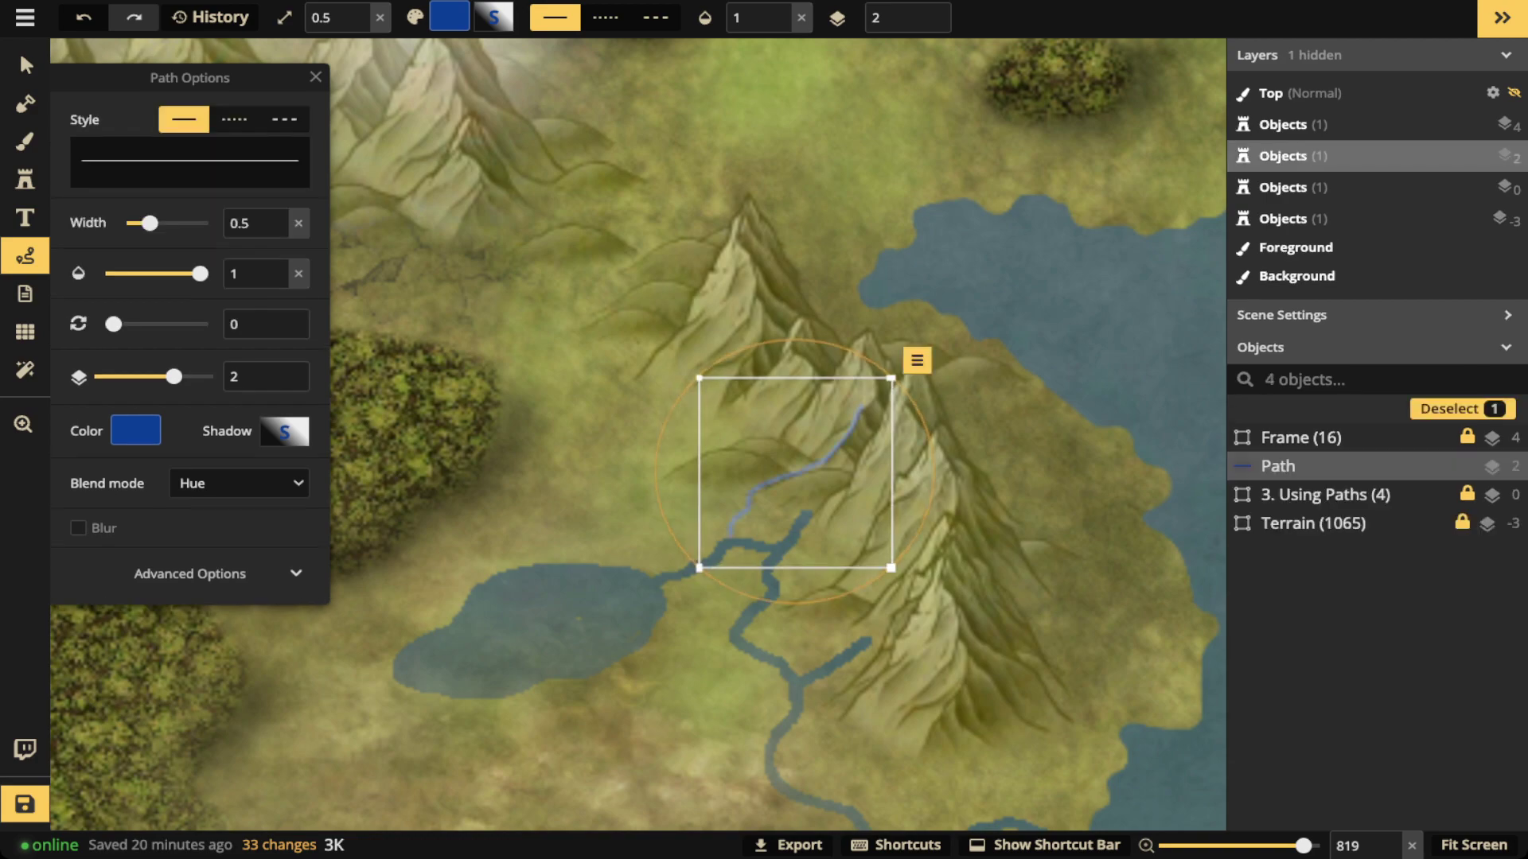